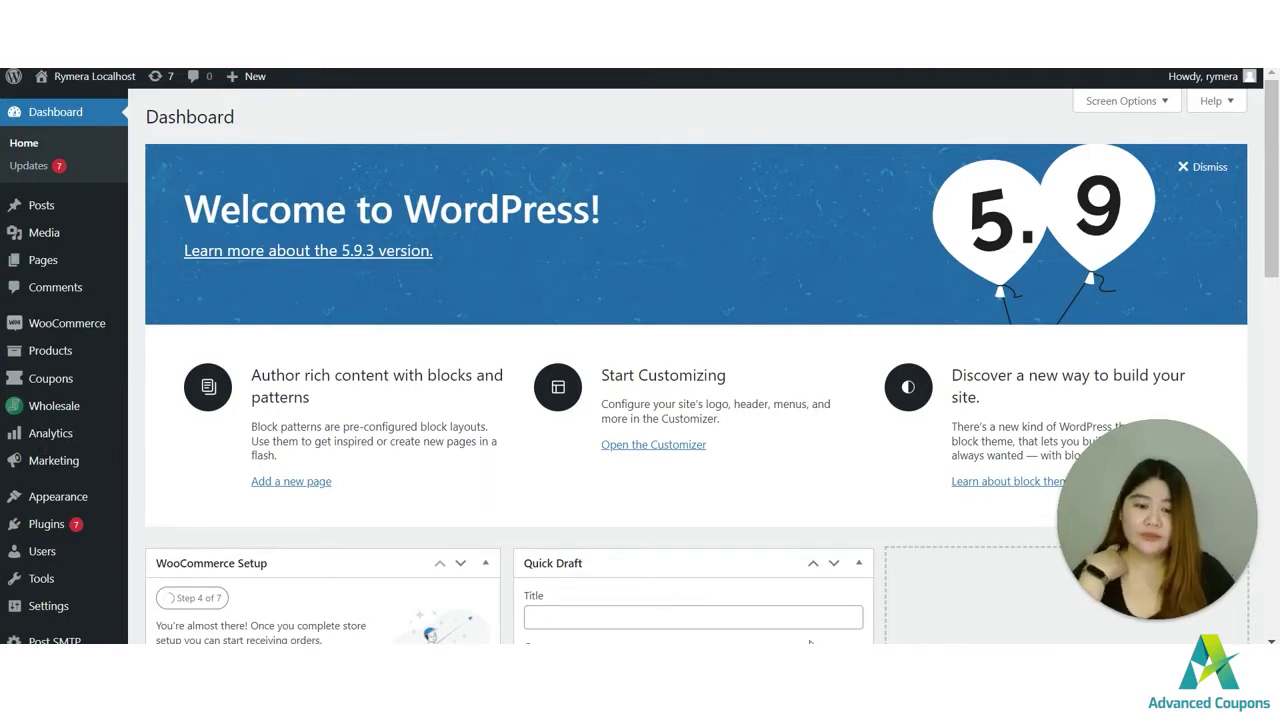
Step: Upload the advanced-gift-cards-for-woocommerce1.0.1 zip as a plugin, install it and activate it
{"action": "mouse_move", "coordinate": [86, 523]}
{"action": "left_click", "coordinate": [171, 526]}
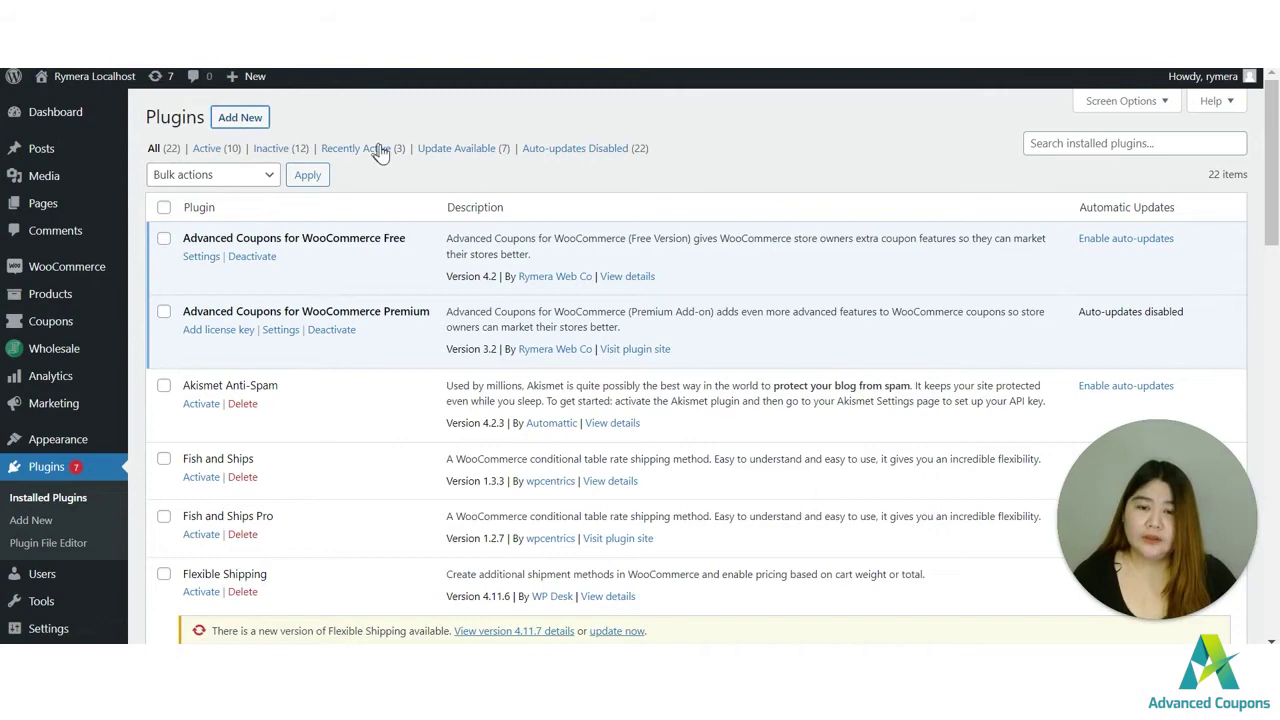
{"action": "left_click", "coordinate": [252, 120]}
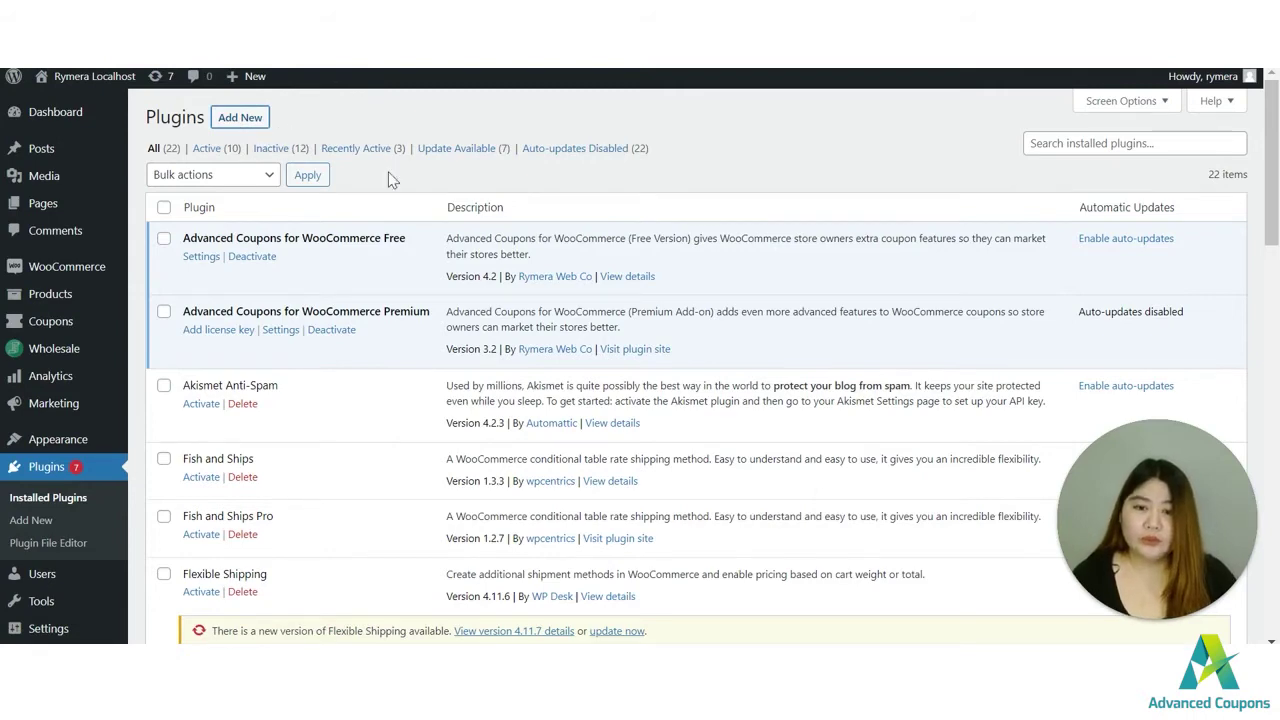
{"action": "left_click", "coordinate": [258, 119]}
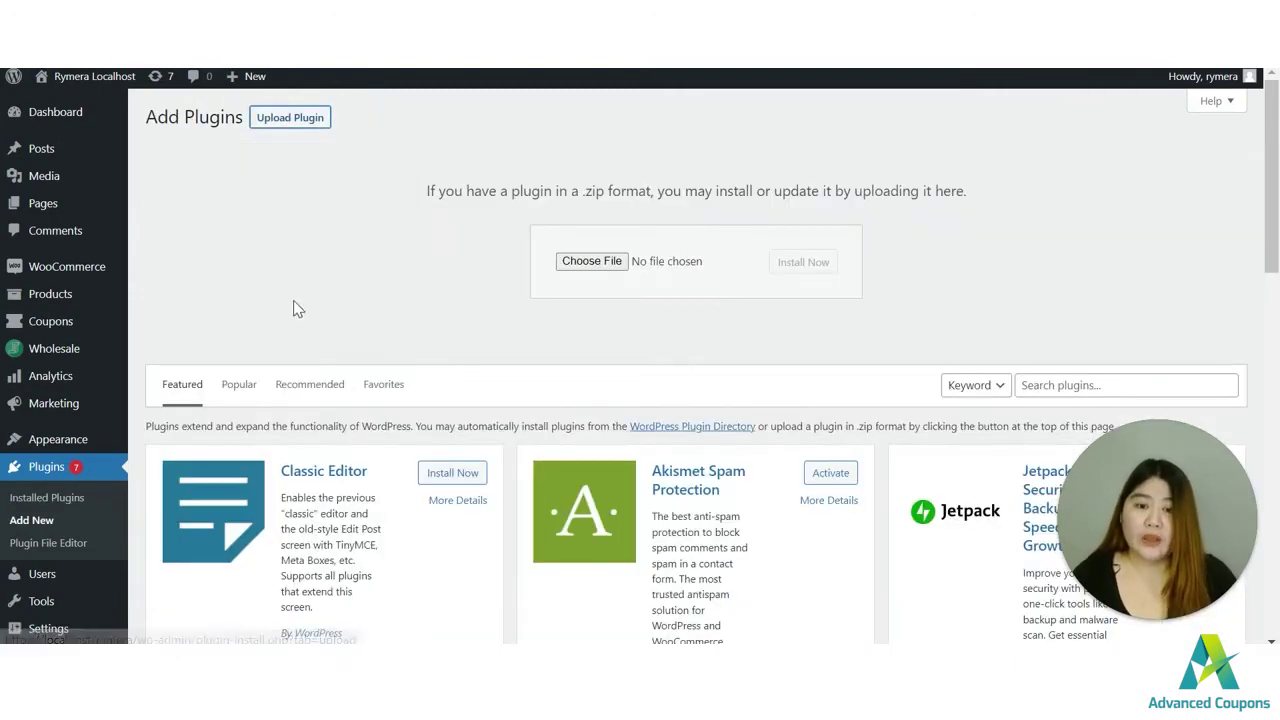
{"action": "left_click", "coordinate": [572, 262]}
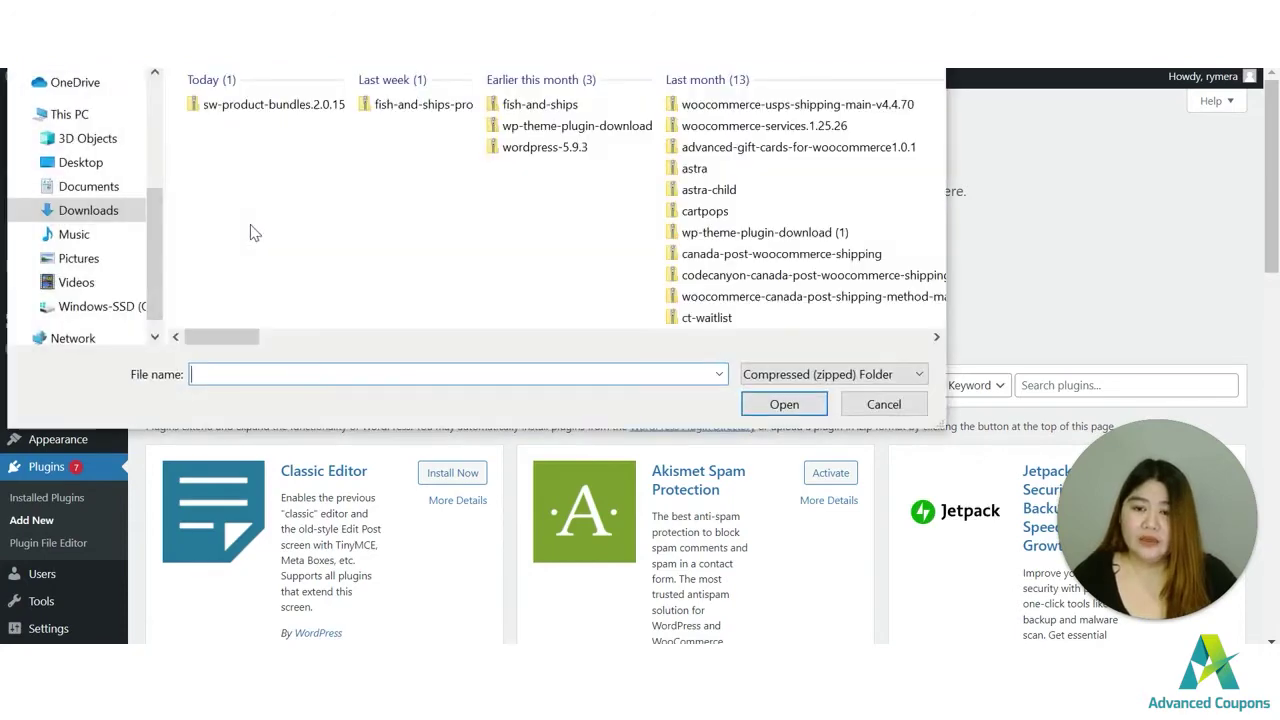
{"action": "double_click", "coordinate": [756, 151]}
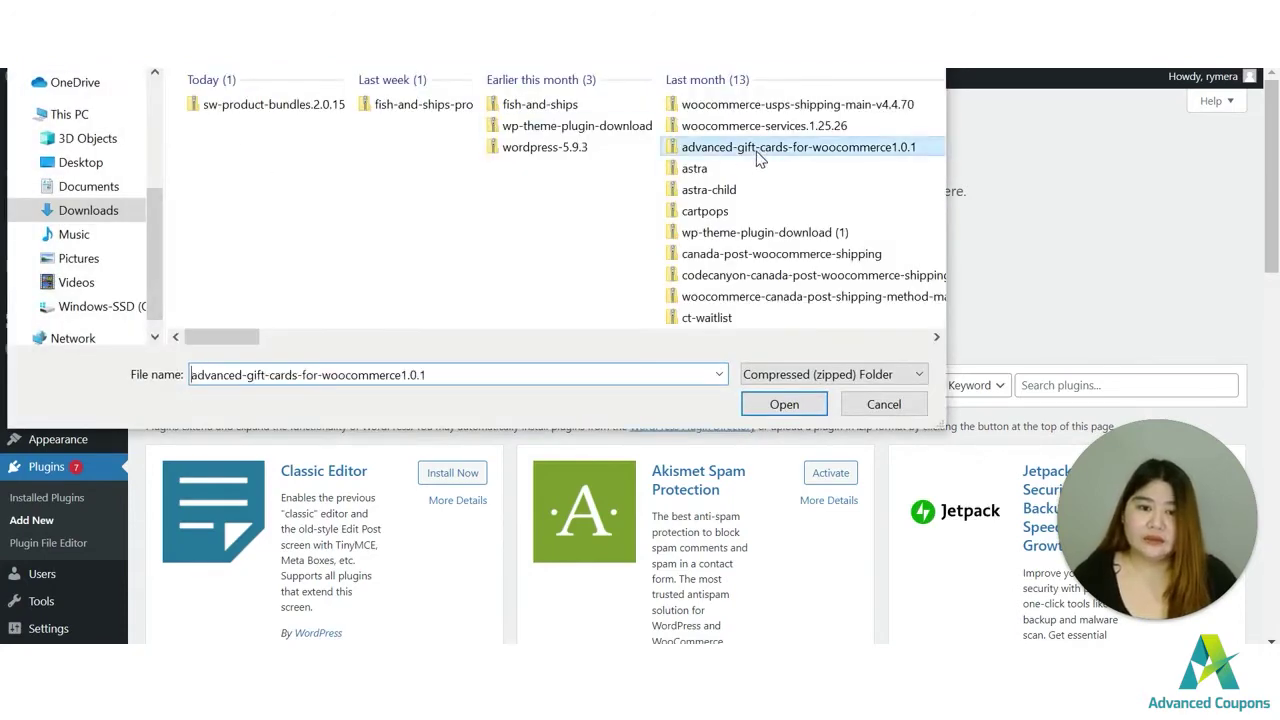
{"action": "left_click", "coordinate": [803, 262]}
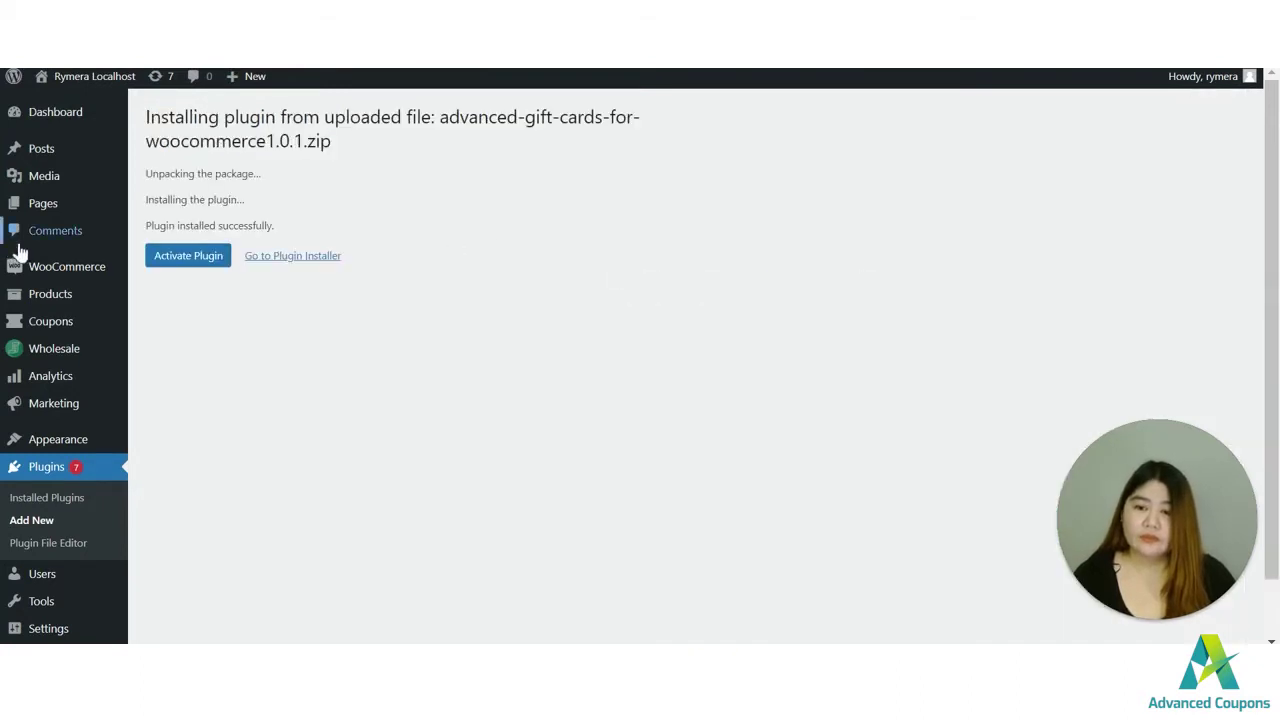
{"action": "left_click", "coordinate": [160, 263]}
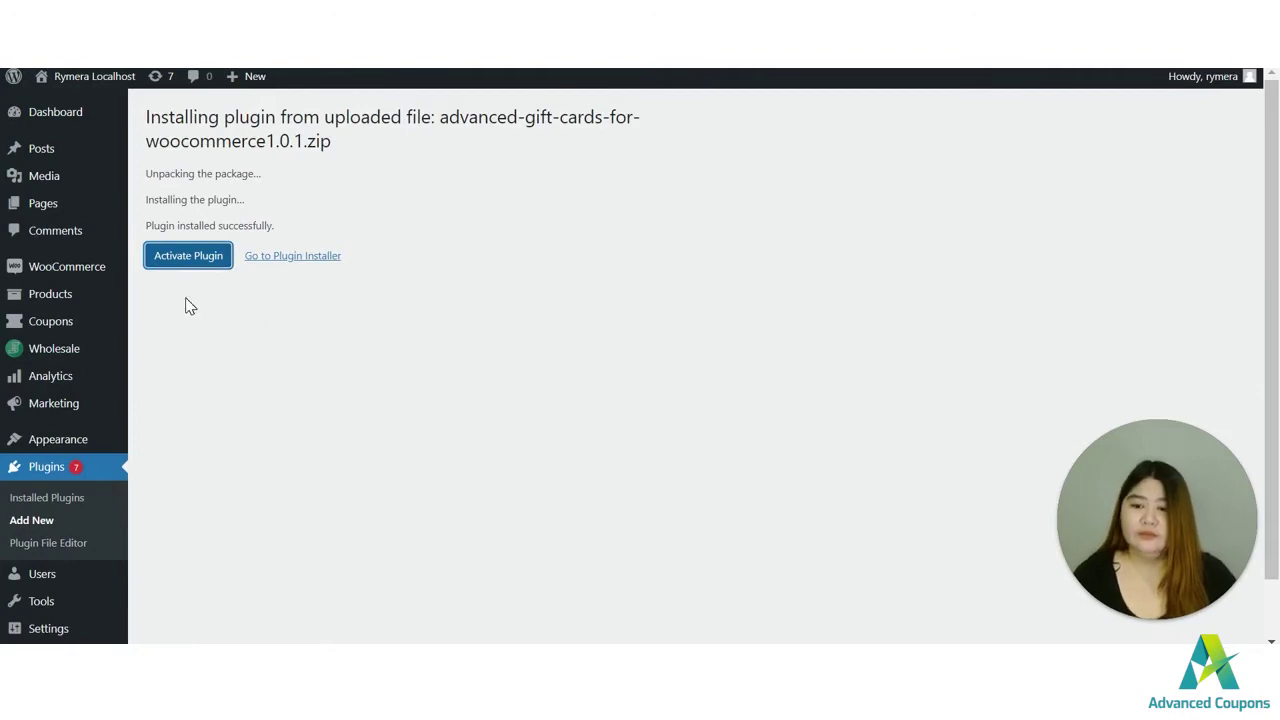
{"action": "scroll", "coordinate": [236, 388], "scroll_direction": "down", "scroll_amount": 1}
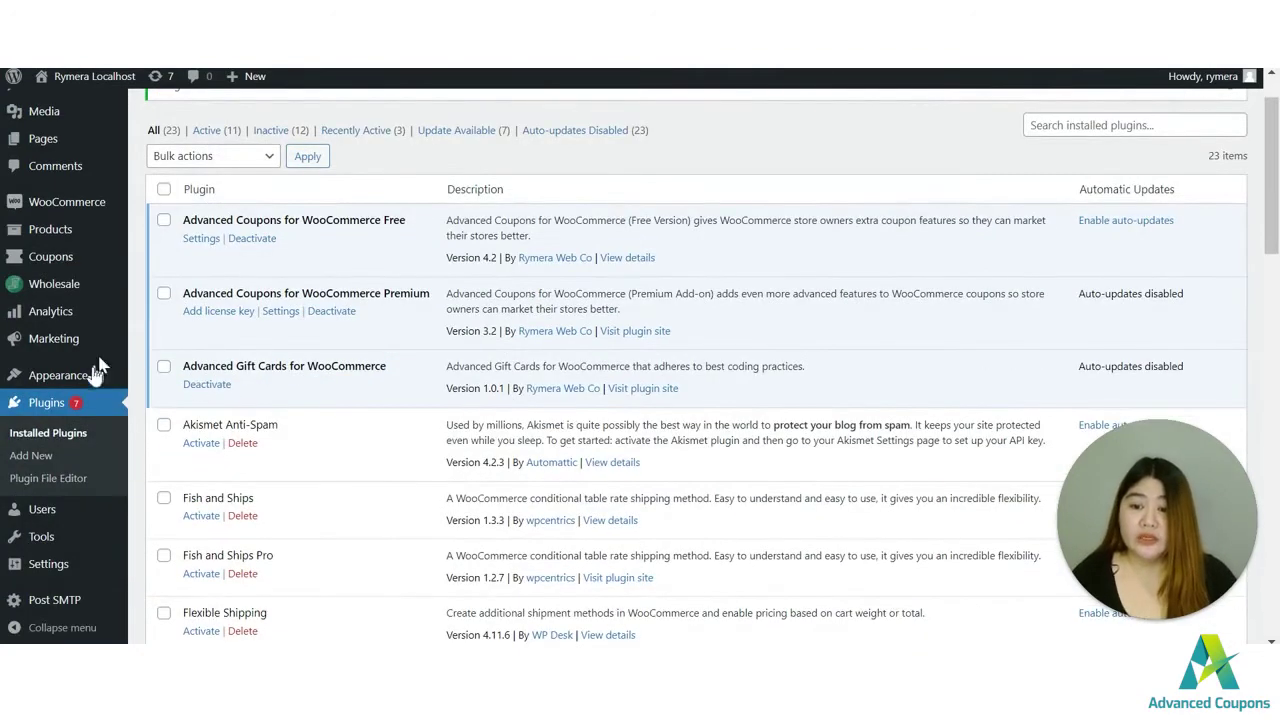
Step: Add a new product titled 'Gift Card' and scroll down to its Product data section
{"action": "mouse_move", "coordinate": [66, 240]}
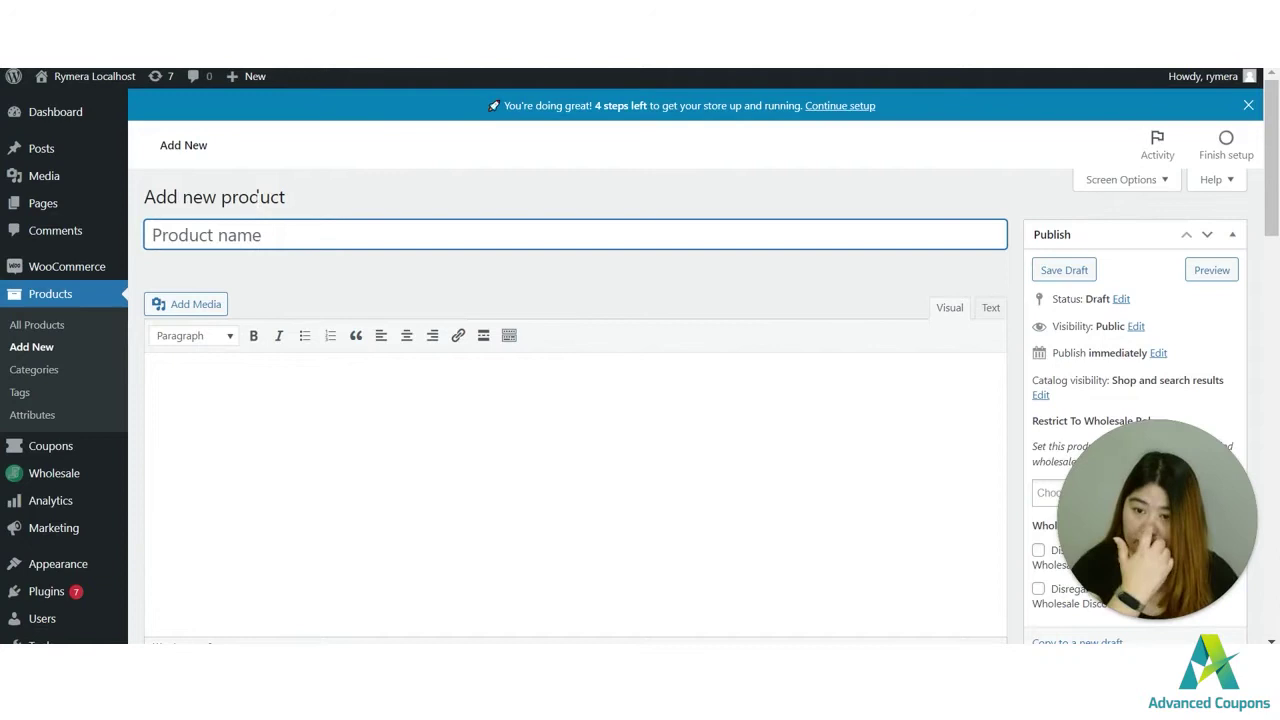
{"action": "type", "text": "Gift"}
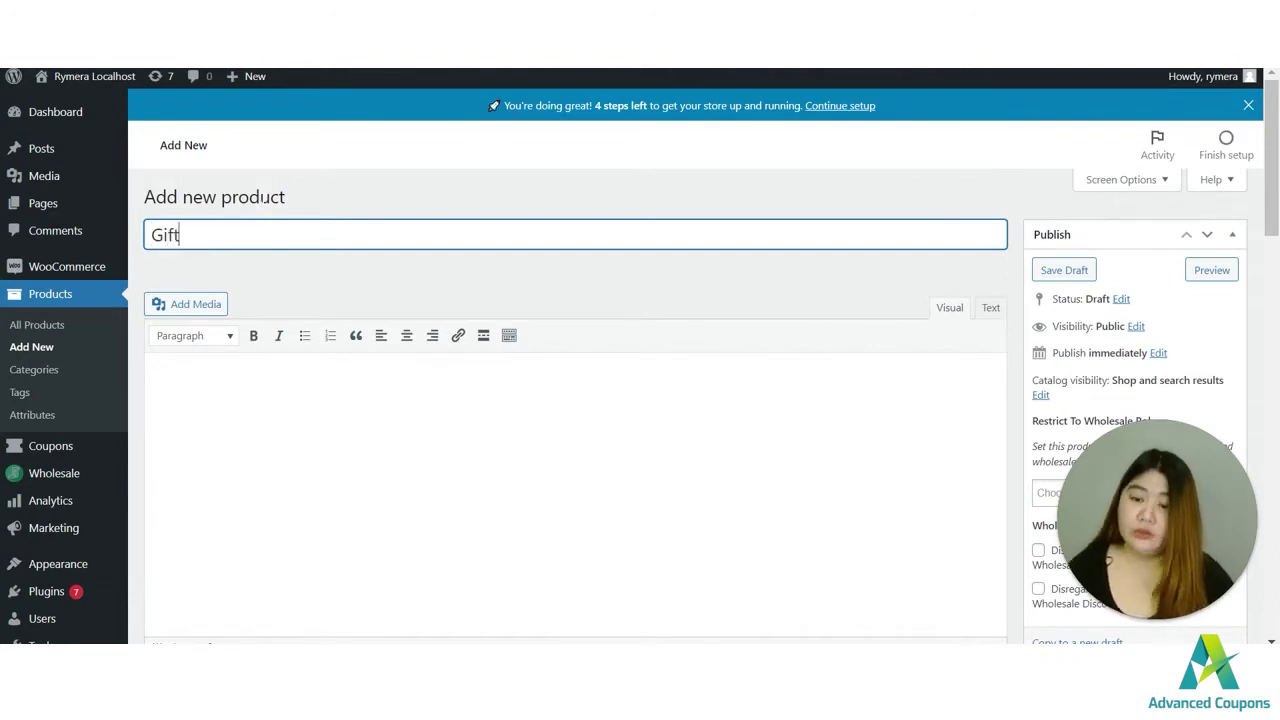
{"action": "type", "text": " Card"}
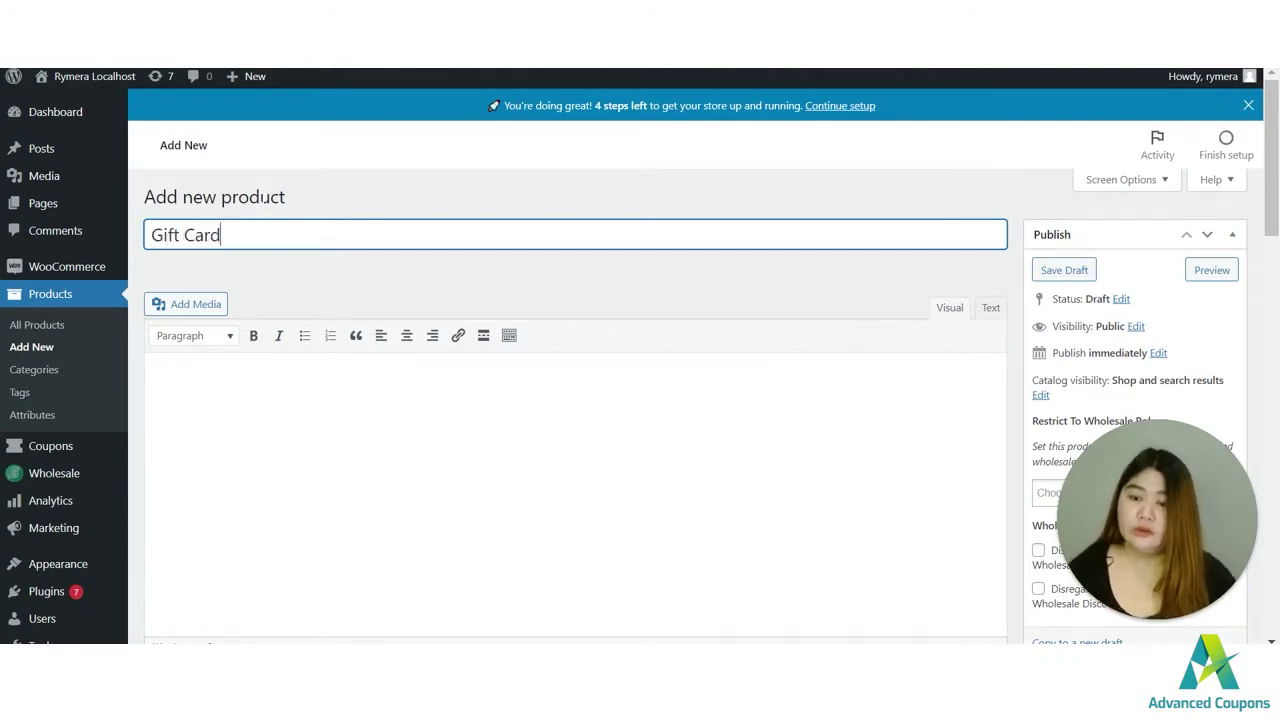
{"action": "scroll", "coordinate": [280, 271], "scroll_direction": "down", "scroll_amount": 5}
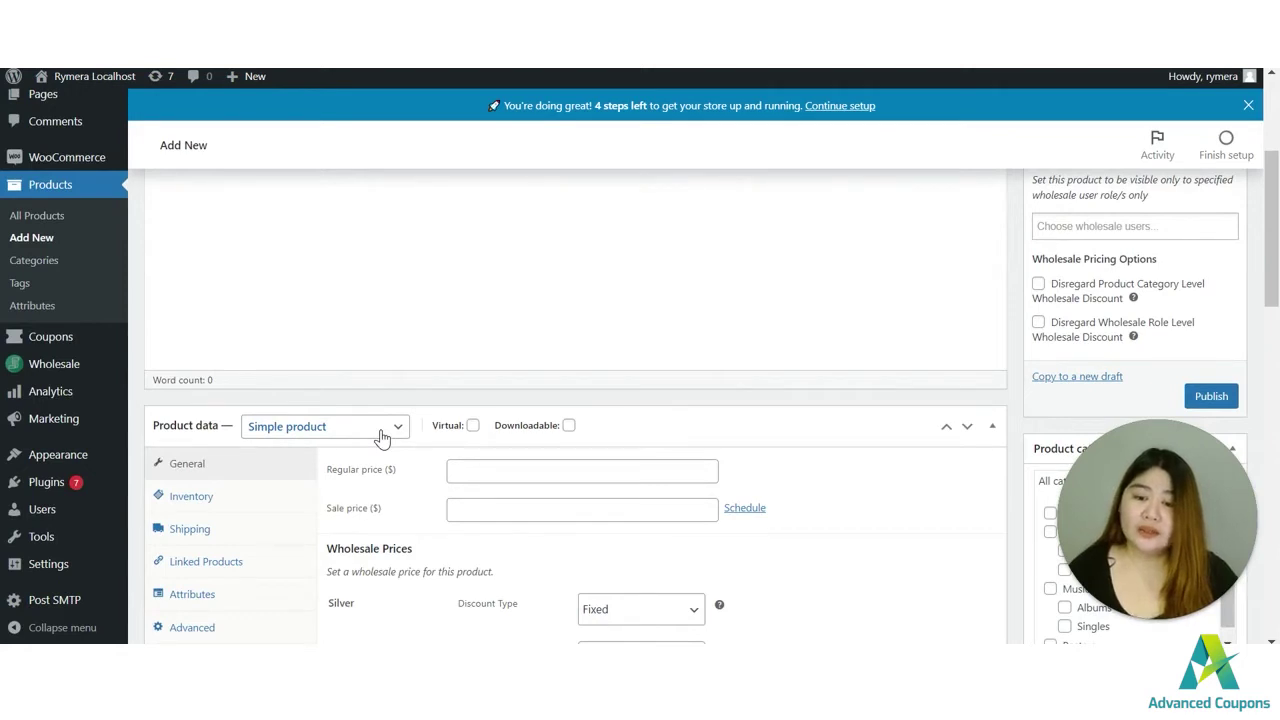
Step: Set the product type to Advanced Gift Card
{"action": "left_click", "coordinate": [383, 439]}
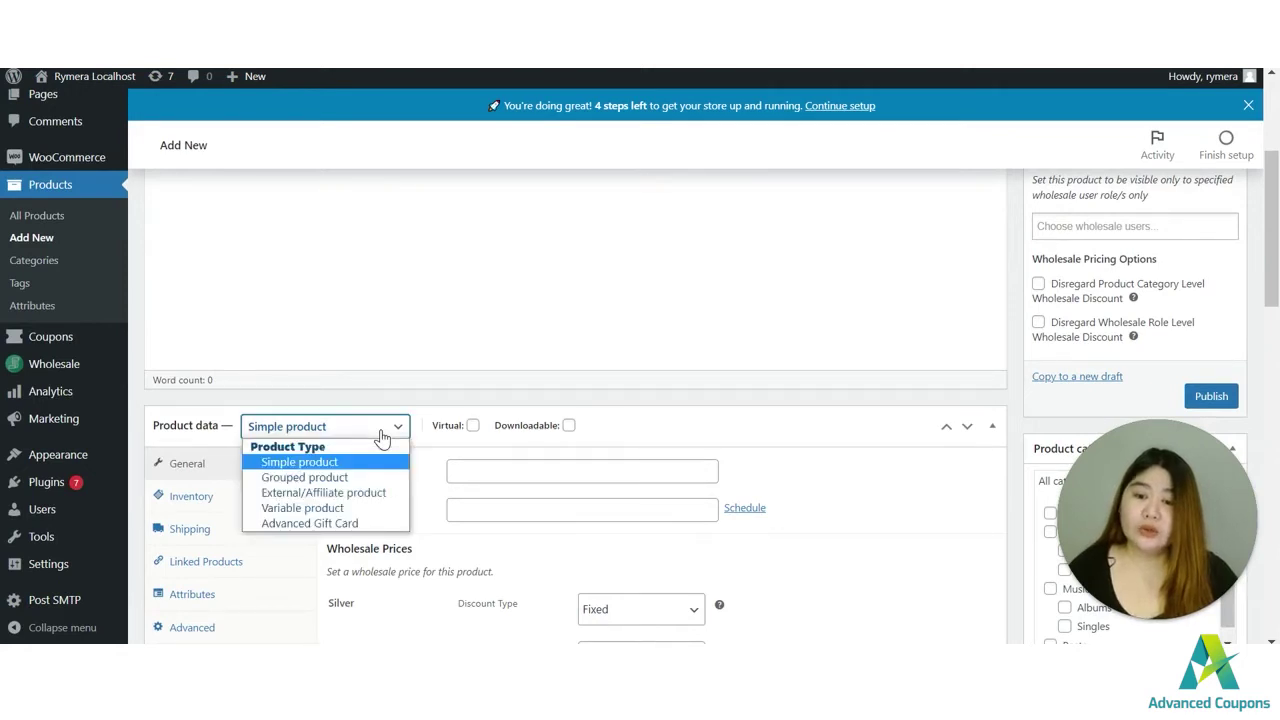
{"action": "left_click", "coordinate": [368, 525]}
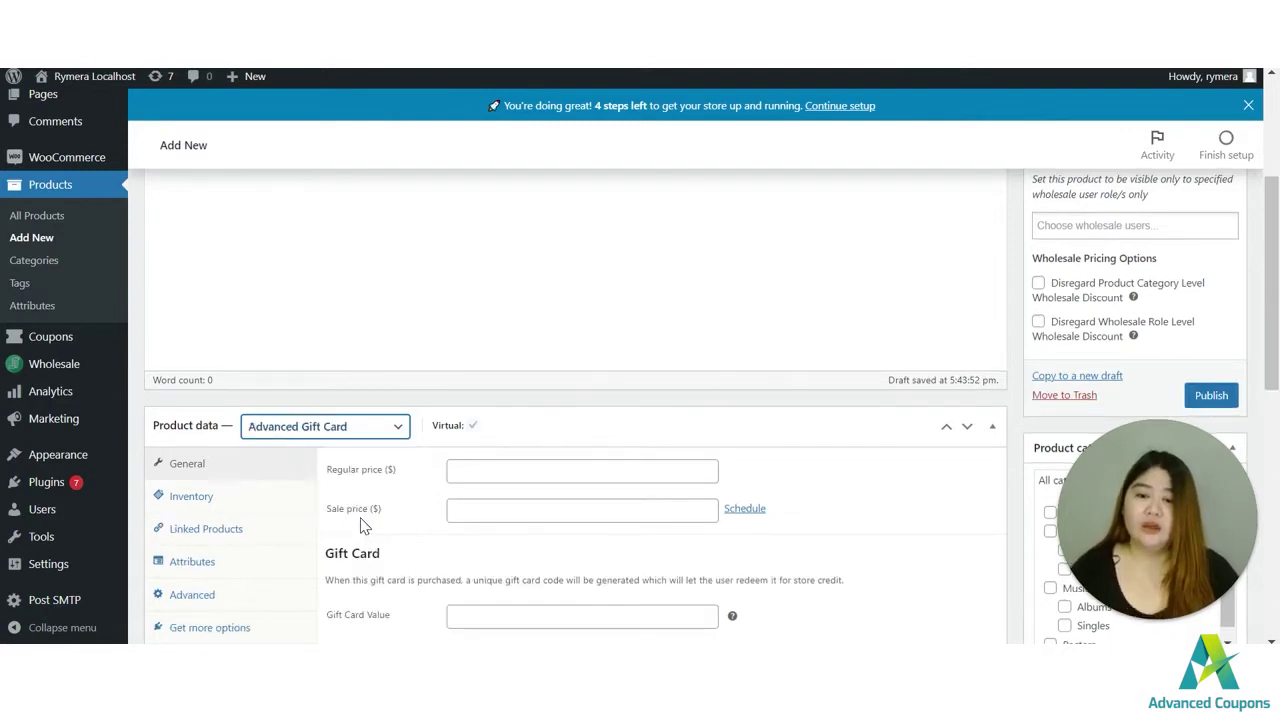
{"action": "left_click", "coordinate": [866, 479]}
Step: Enter 100 as the regular price and 100 as the Gift Card Value
{"action": "left_click", "coordinate": [515, 472]}
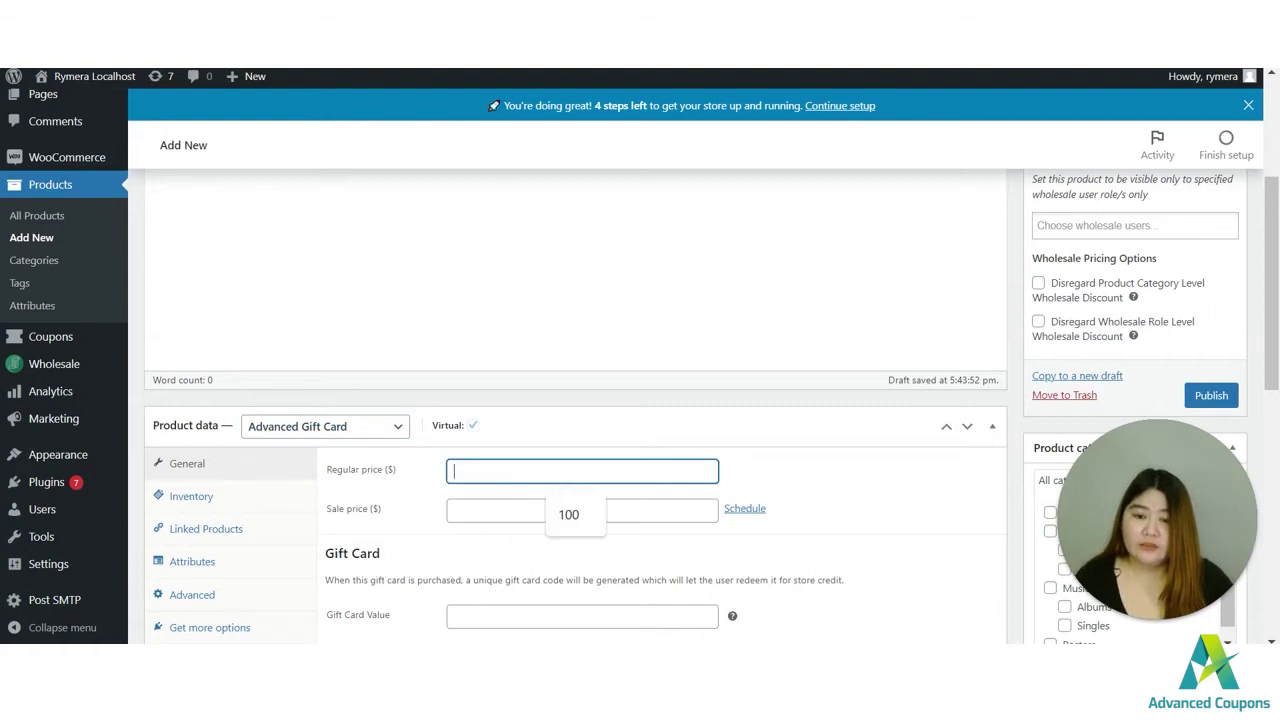
{"action": "scroll", "coordinate": [450, 470], "scroll_direction": "down", "scroll_amount": 1}
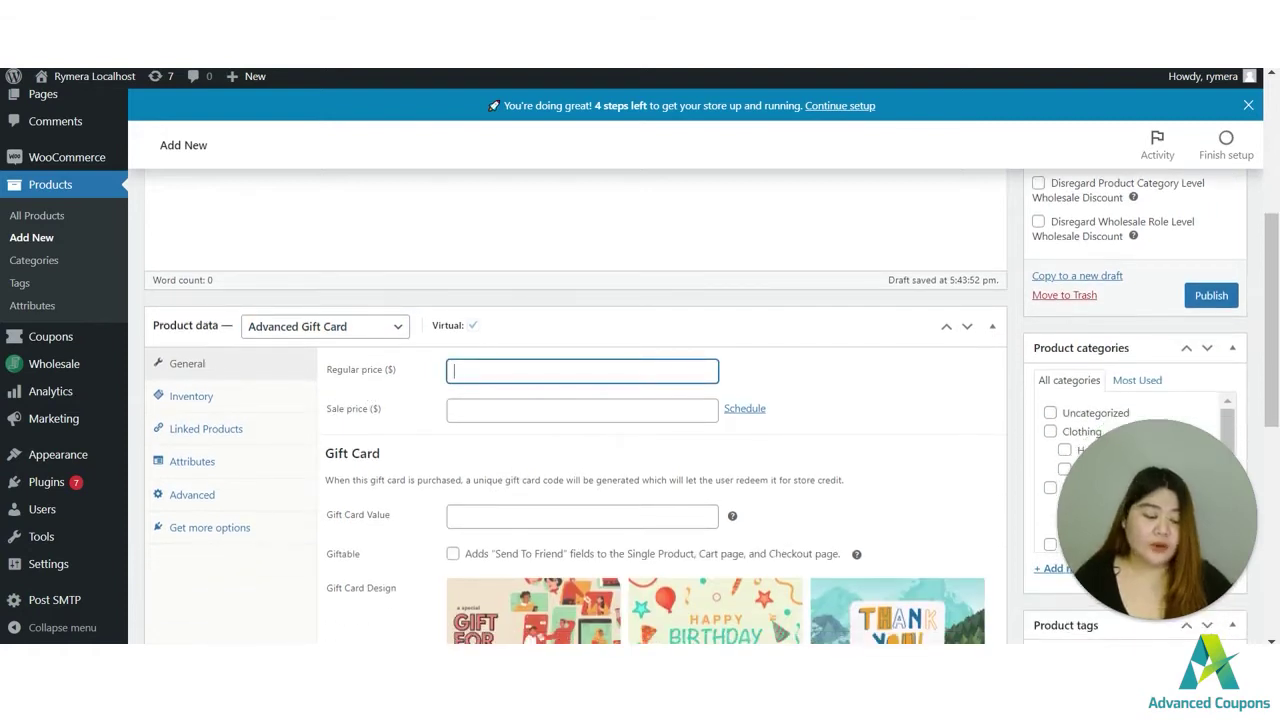
{"action": "type", "text": "100"}
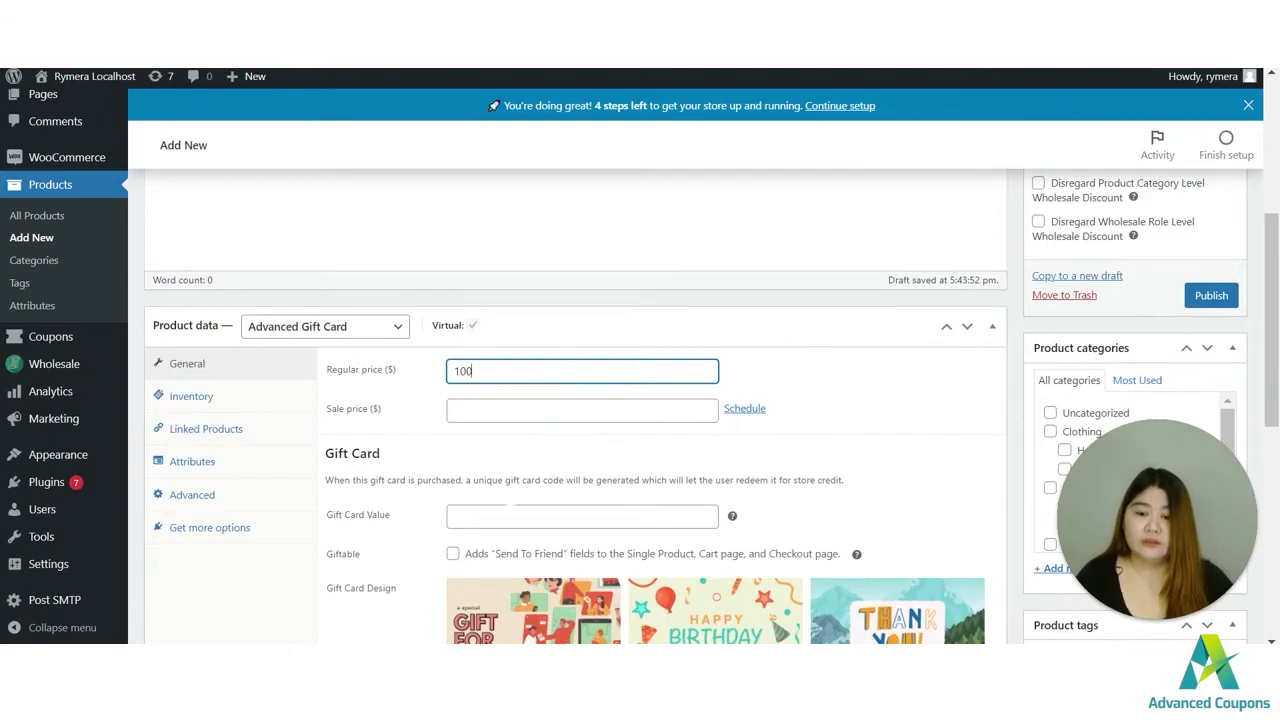
{"action": "left_click", "coordinate": [540, 516]}
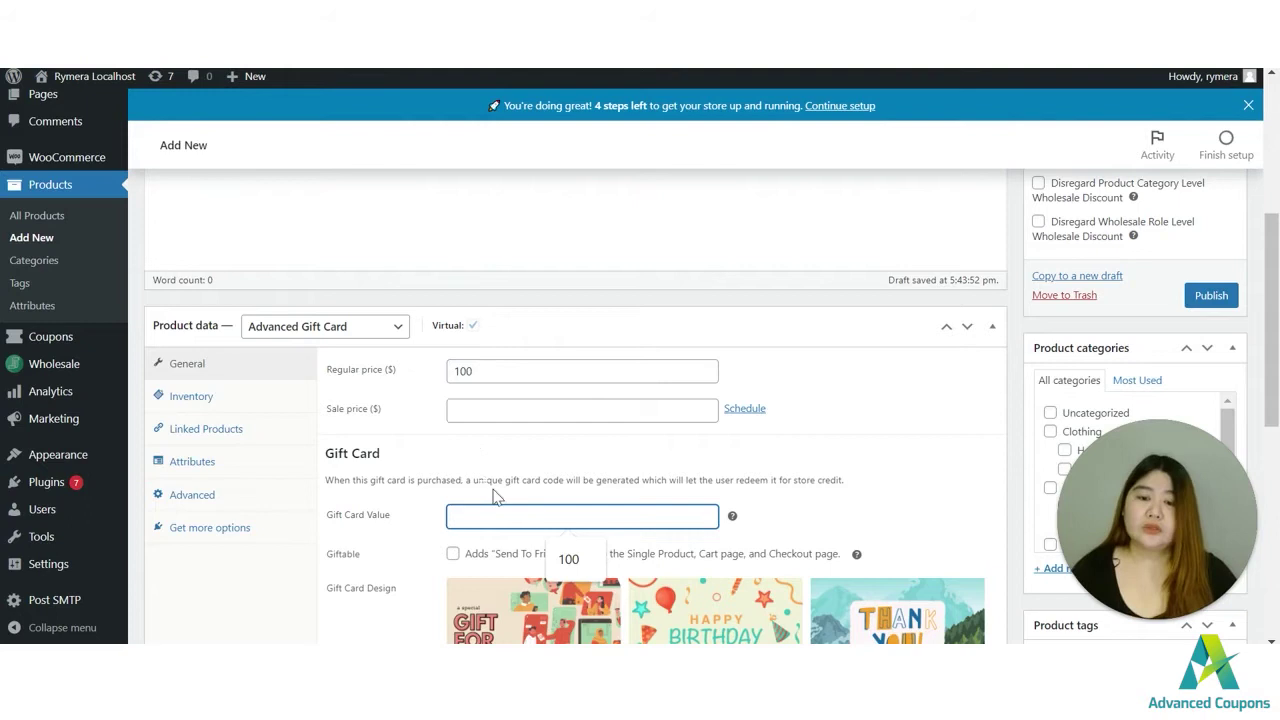
{"action": "type", "text": "10"}
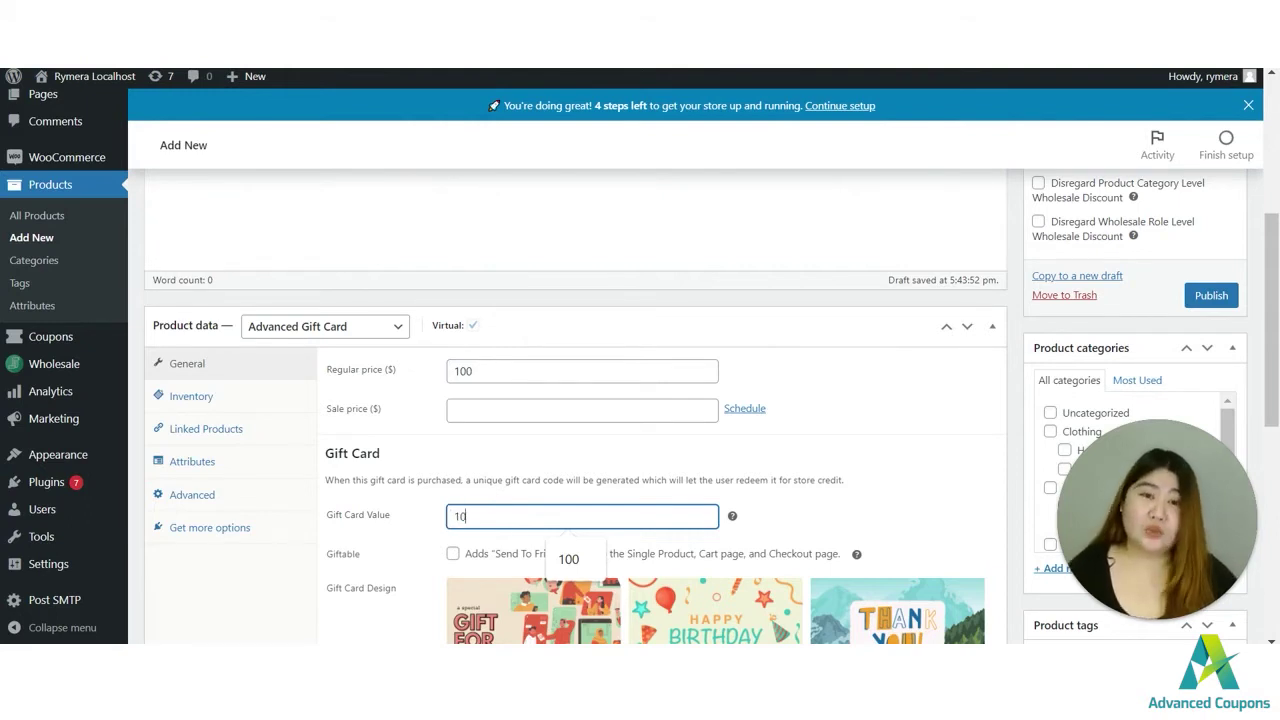
{"action": "type", "text": "0"}
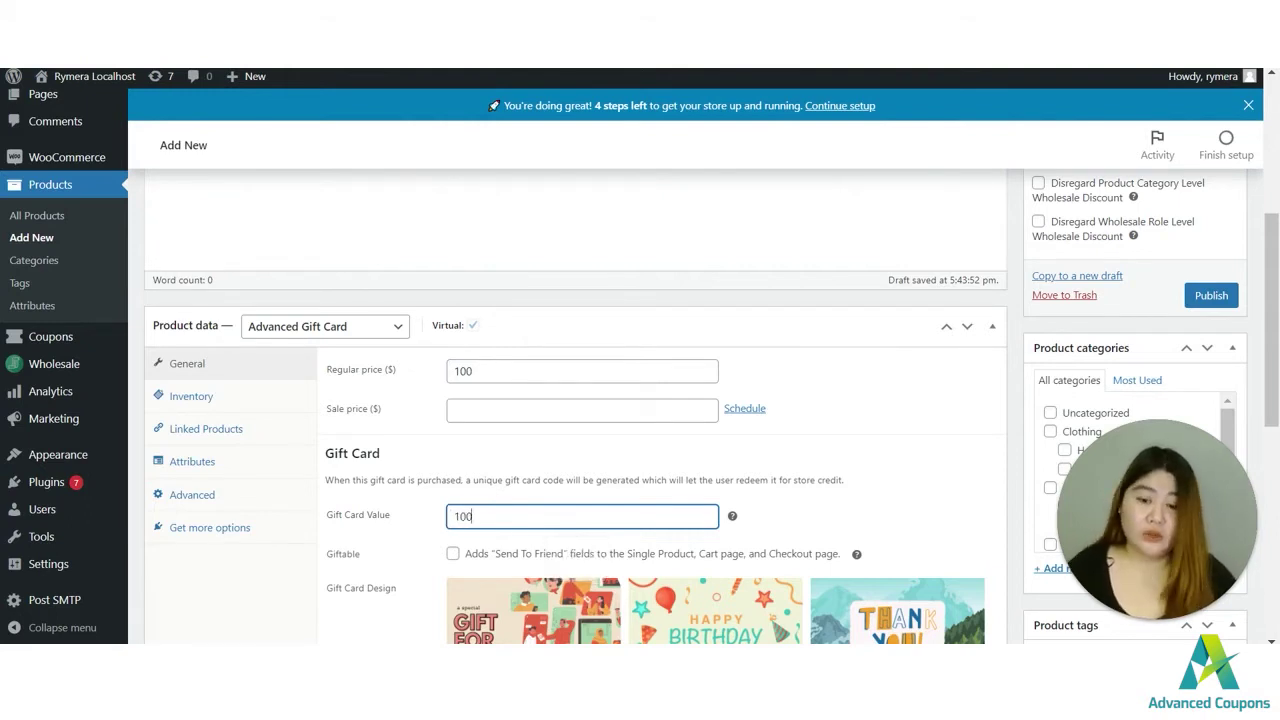
Step: Choose the Gift For You card design and enable the Giftable option
{"action": "scroll", "coordinate": [503, 463], "scroll_direction": "down", "scroll_amount": 3}
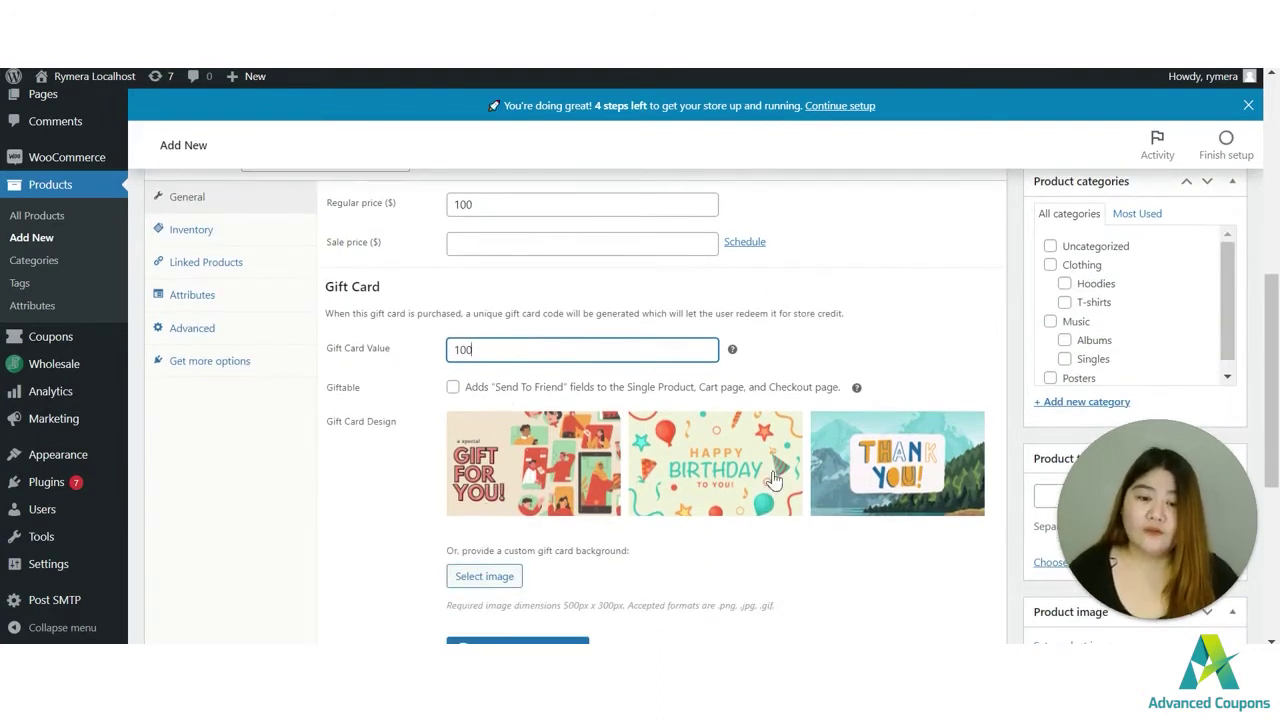
{"action": "scroll", "coordinate": [492, 522], "scroll_direction": "down", "scroll_amount": 1}
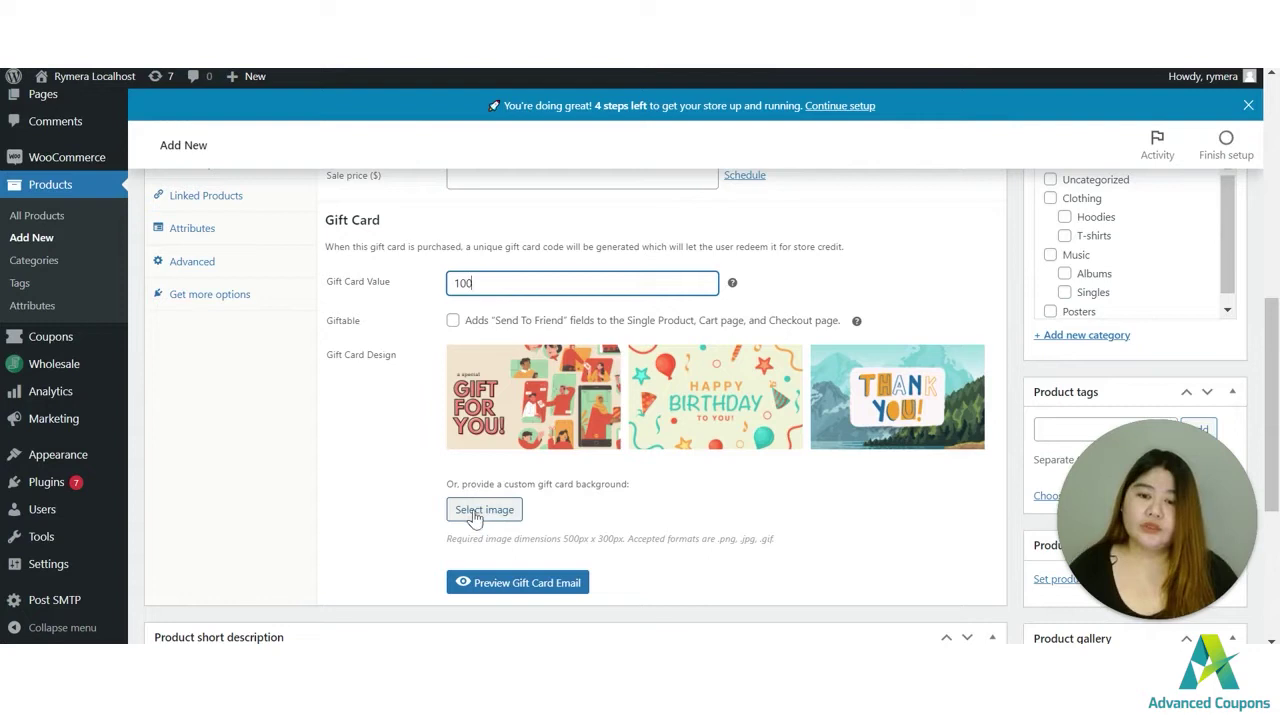
{"action": "left_click", "coordinate": [492, 428]}
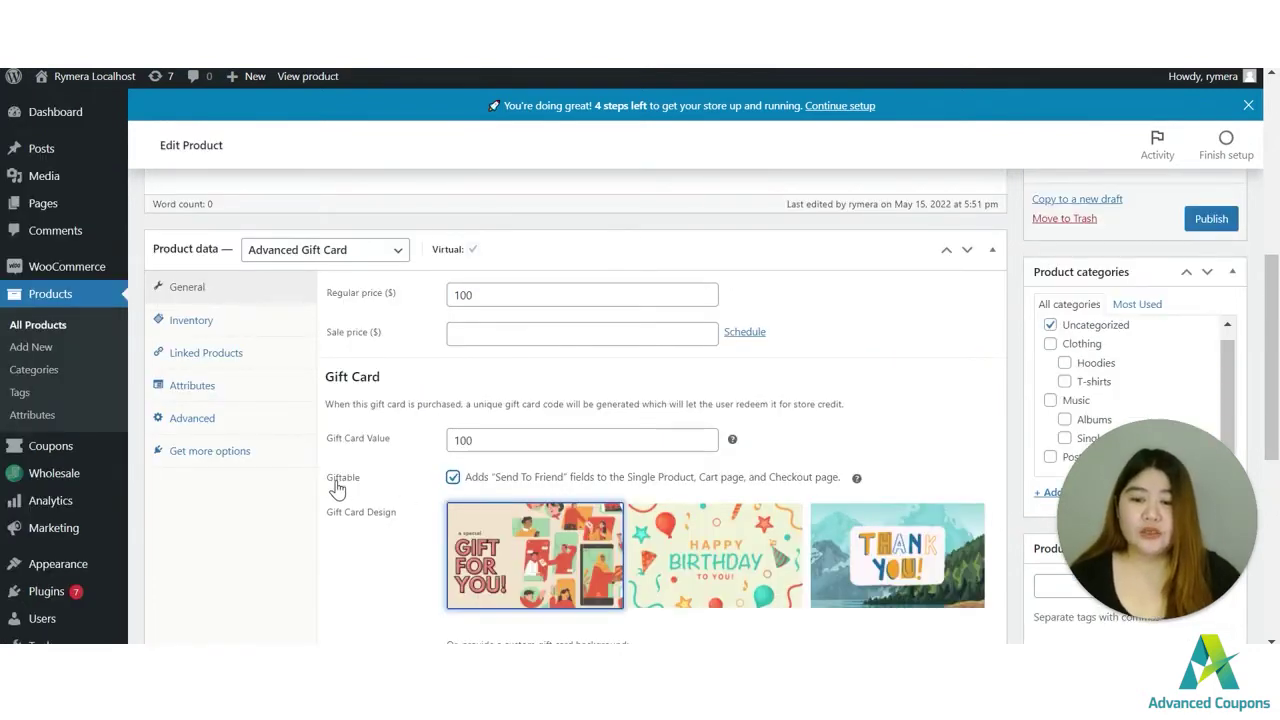
{"action": "left_click", "coordinate": [453, 478]}
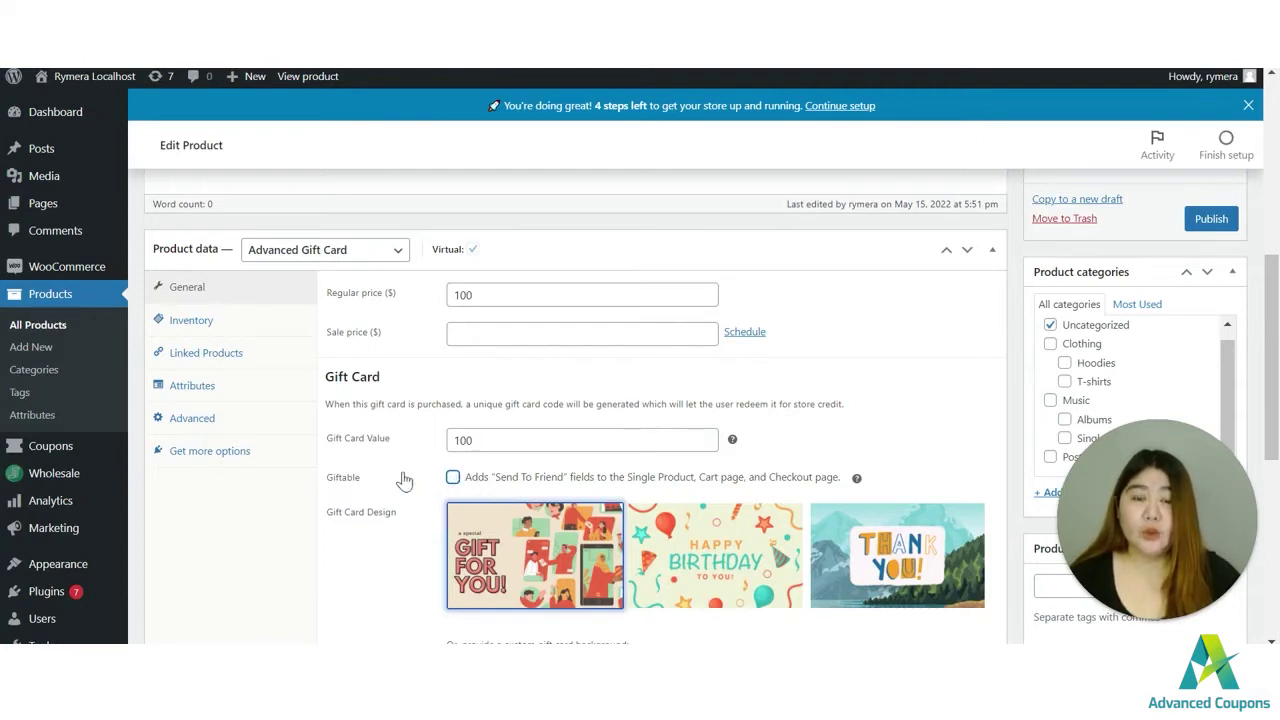
{"action": "scroll", "coordinate": [400, 478], "scroll_direction": "down", "scroll_amount": 1}
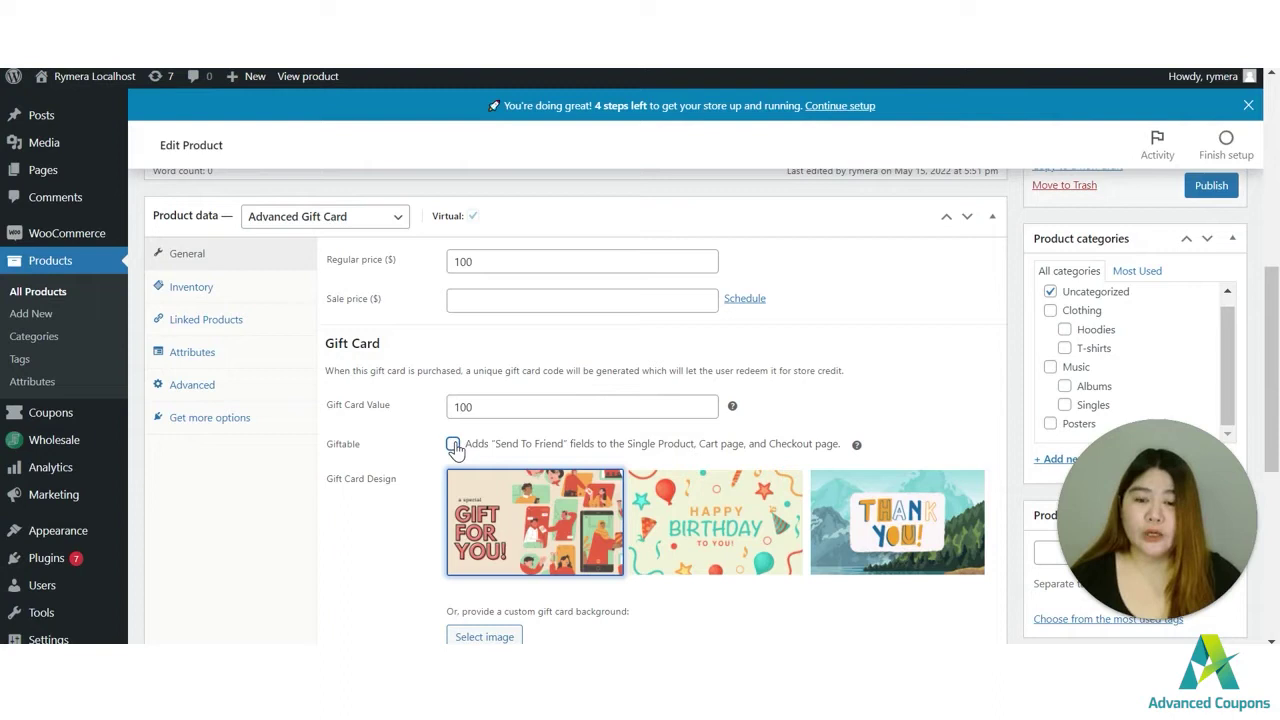
{"action": "left_click", "coordinate": [453, 445]}
Step: Open the custom background image picker and close it without choosing an image
{"action": "scroll", "coordinate": [405, 495], "scroll_direction": "down", "scroll_amount": 2}
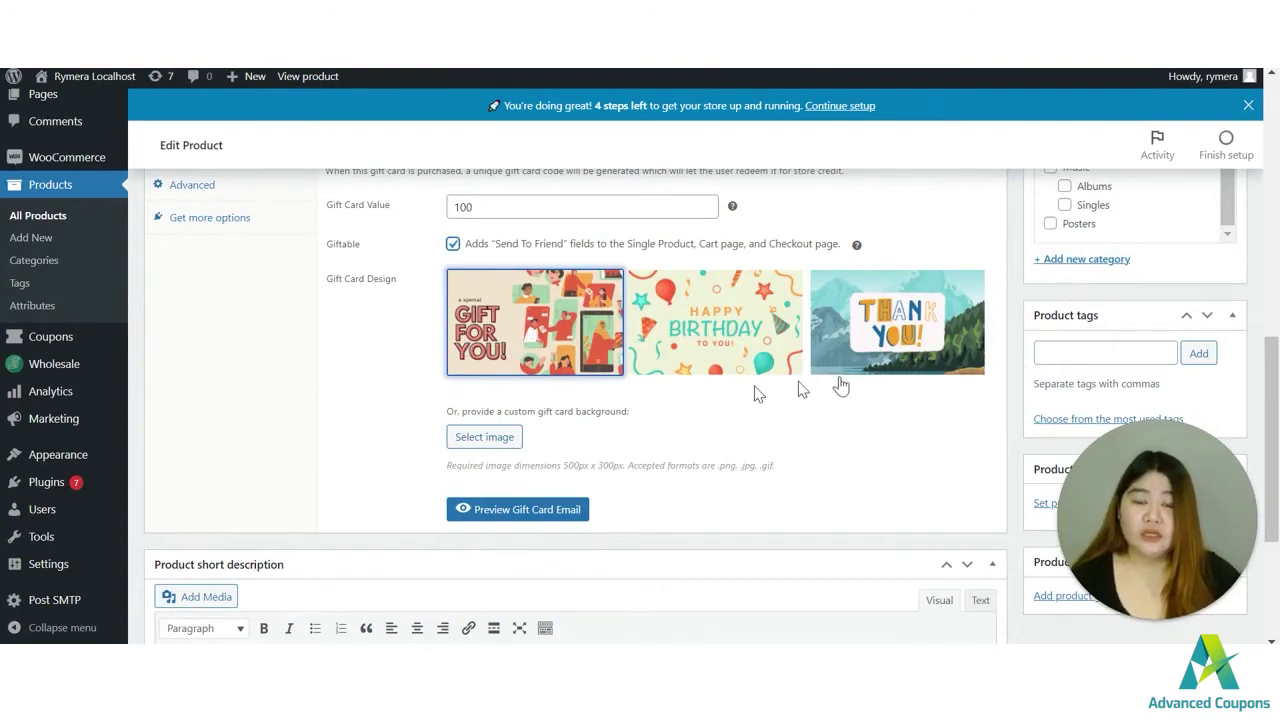
{"action": "left_click", "coordinate": [489, 440]}
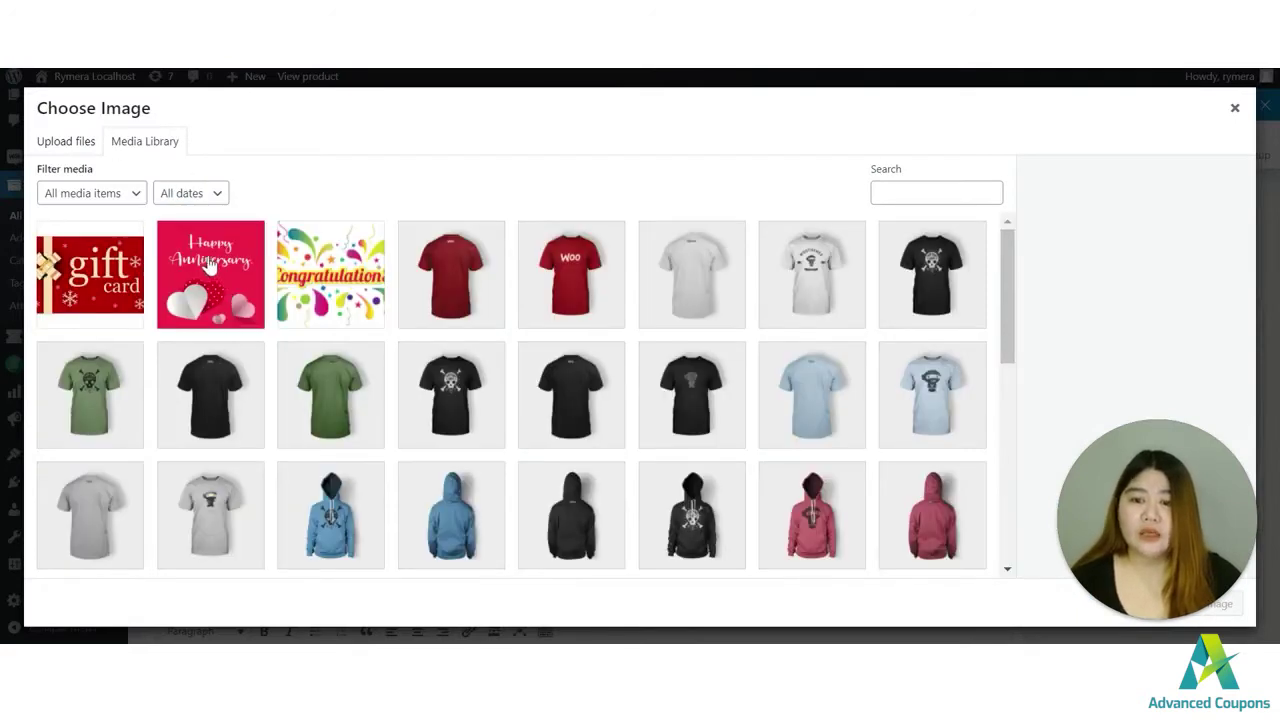
{"action": "left_click", "coordinate": [1233, 111]}
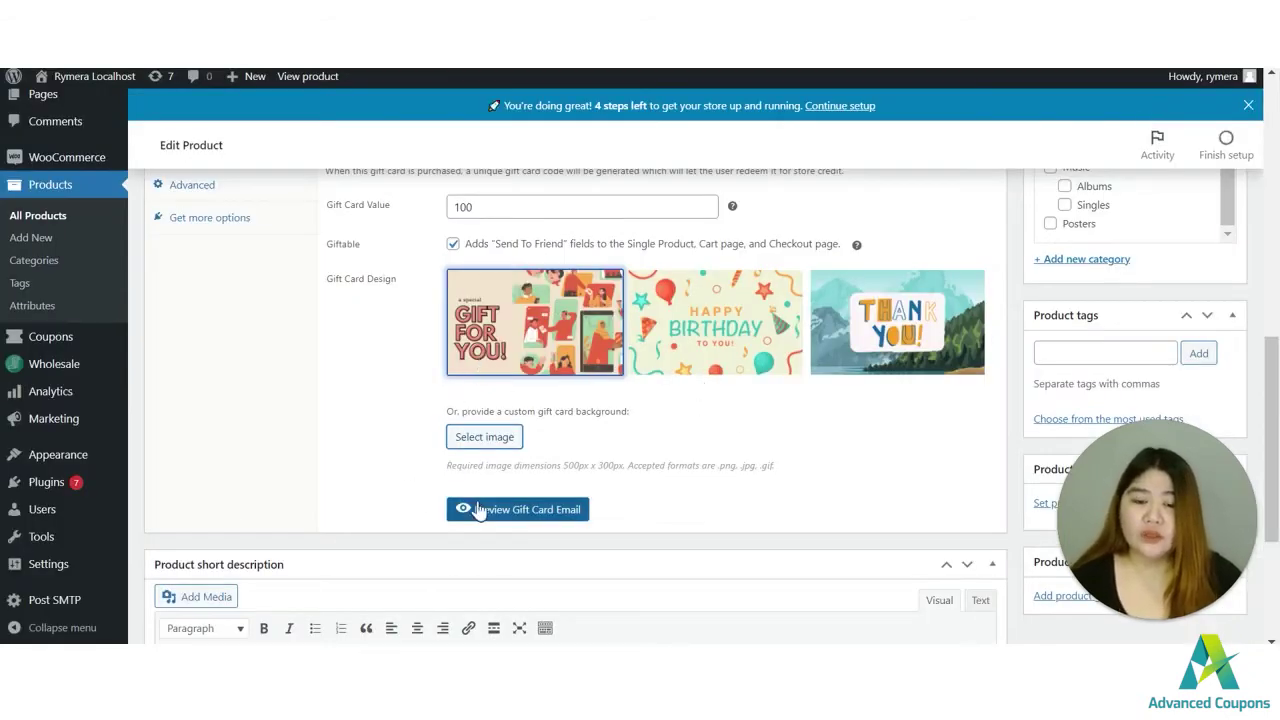
Step: Review the $100.00 gift card email preview's amount, code and message, then close it
{"action": "left_click", "coordinate": [540, 511]}
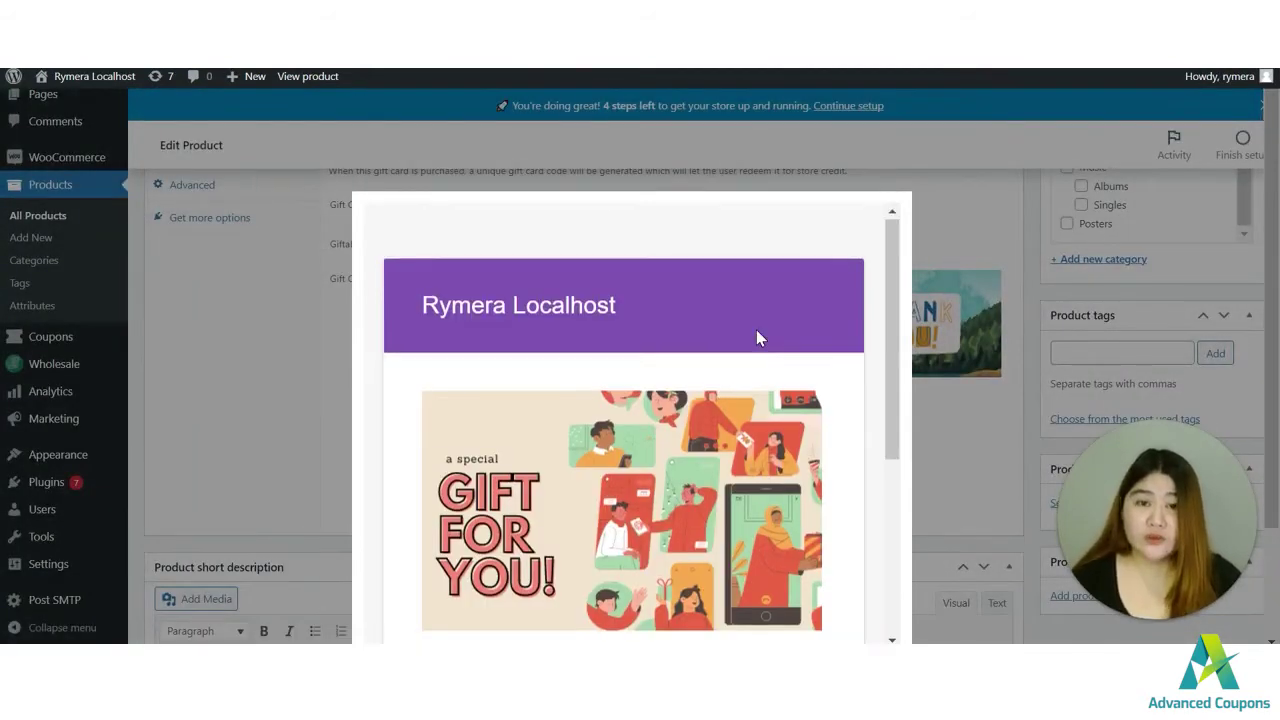
{"action": "scroll", "coordinate": [757, 337], "scroll_direction": "down", "scroll_amount": 1}
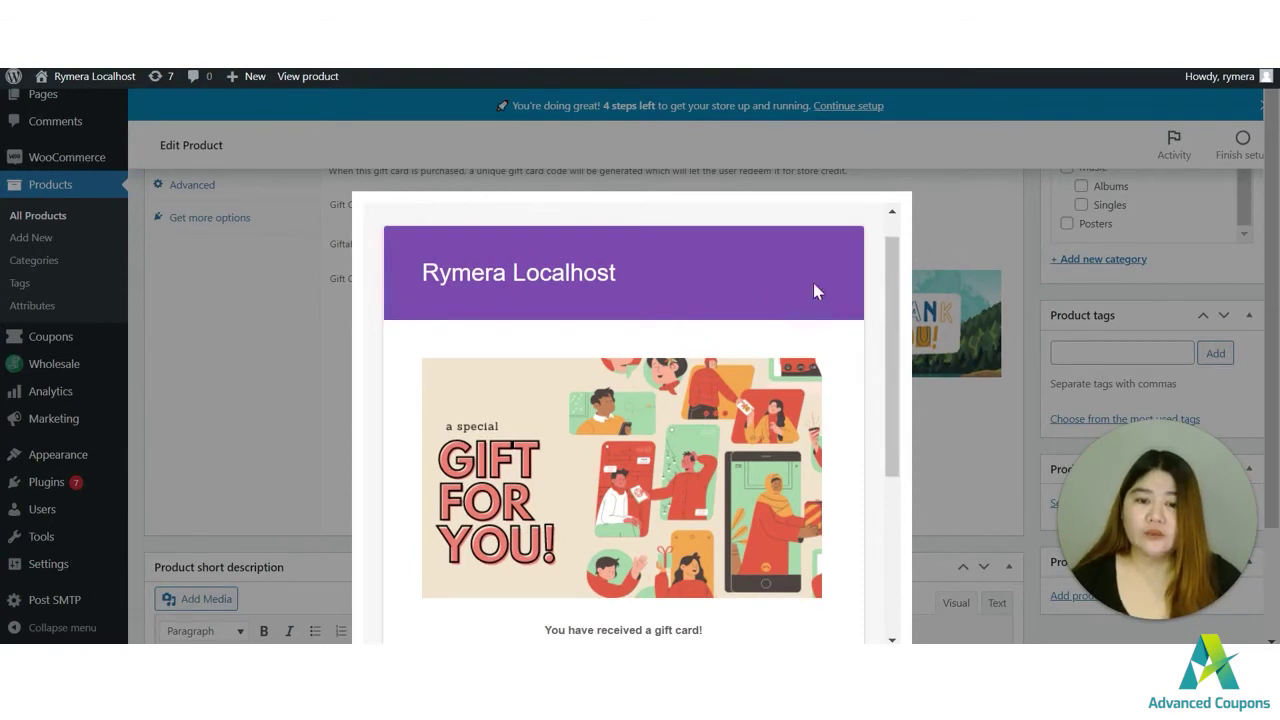
{"action": "scroll", "coordinate": [814, 284], "scroll_direction": "down", "scroll_amount": 5}
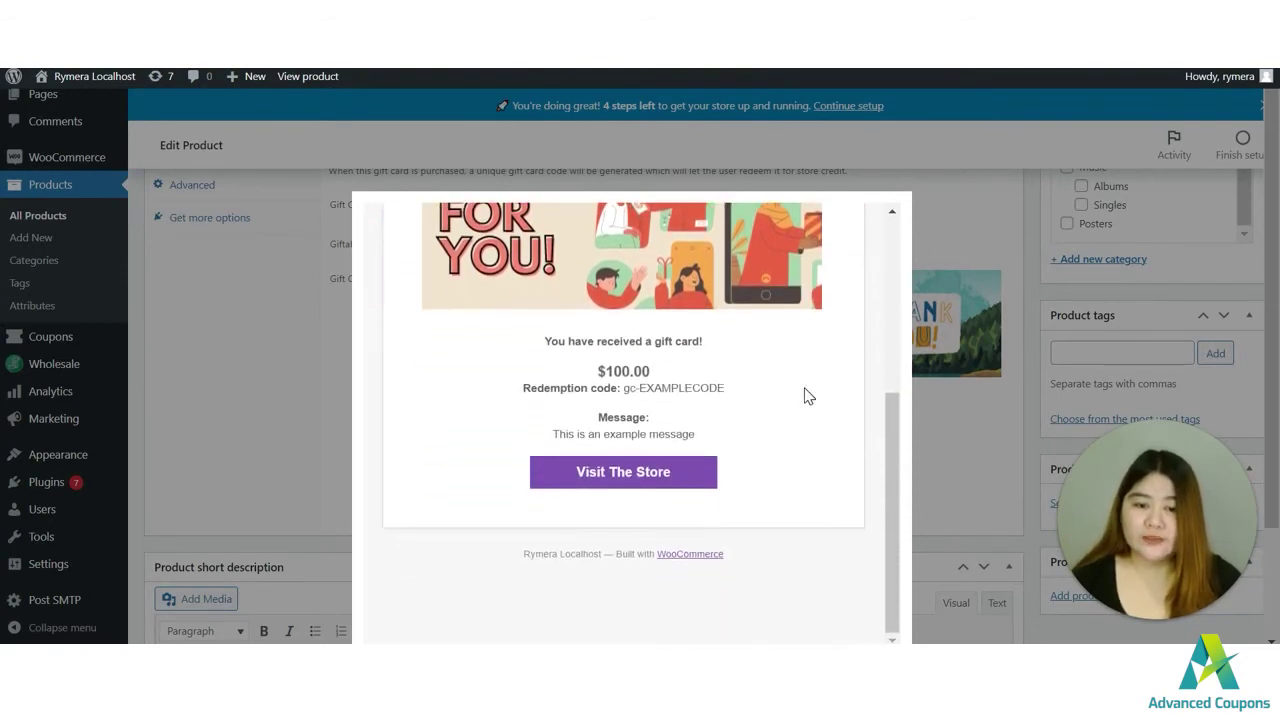
{"action": "scroll", "coordinate": [808, 396], "scroll_direction": "up", "scroll_amount": 5}
{"action": "left_click", "coordinate": [997, 434]}
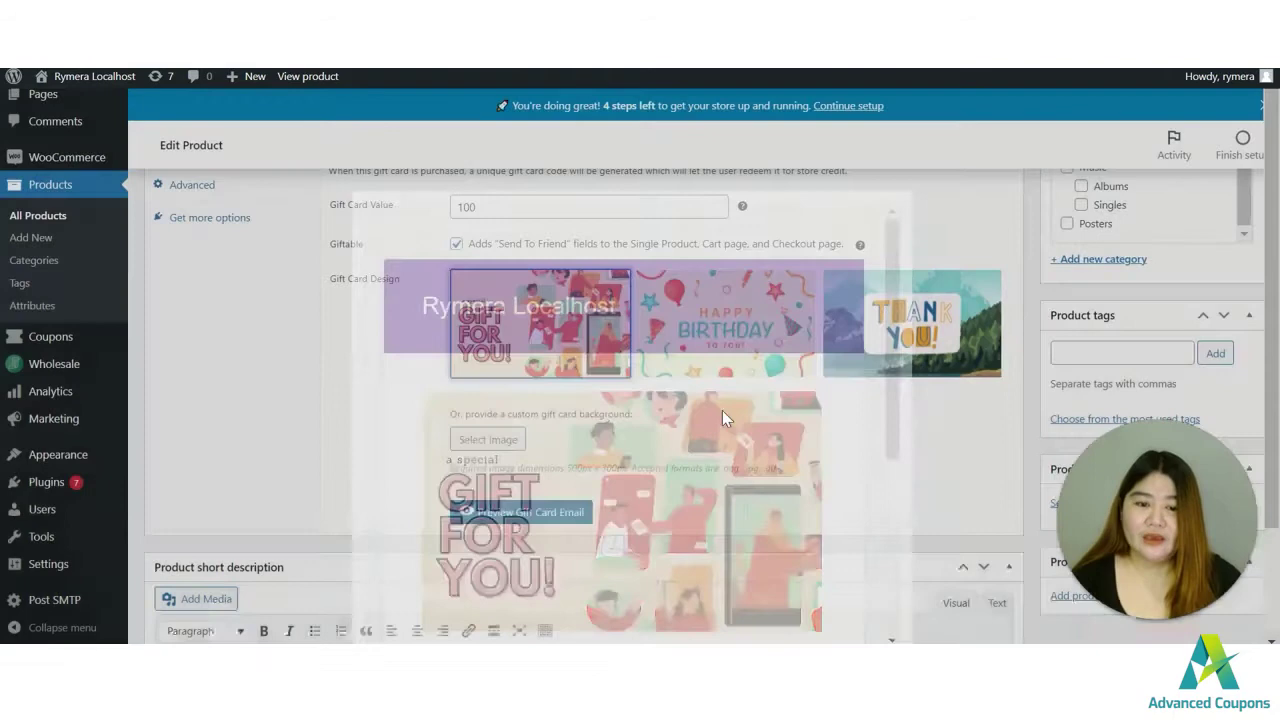
Step: Set the red gift card picture from the Media Library as the product image
{"action": "scroll", "coordinate": [757, 343], "scroll_direction": "down", "scroll_amount": 3}
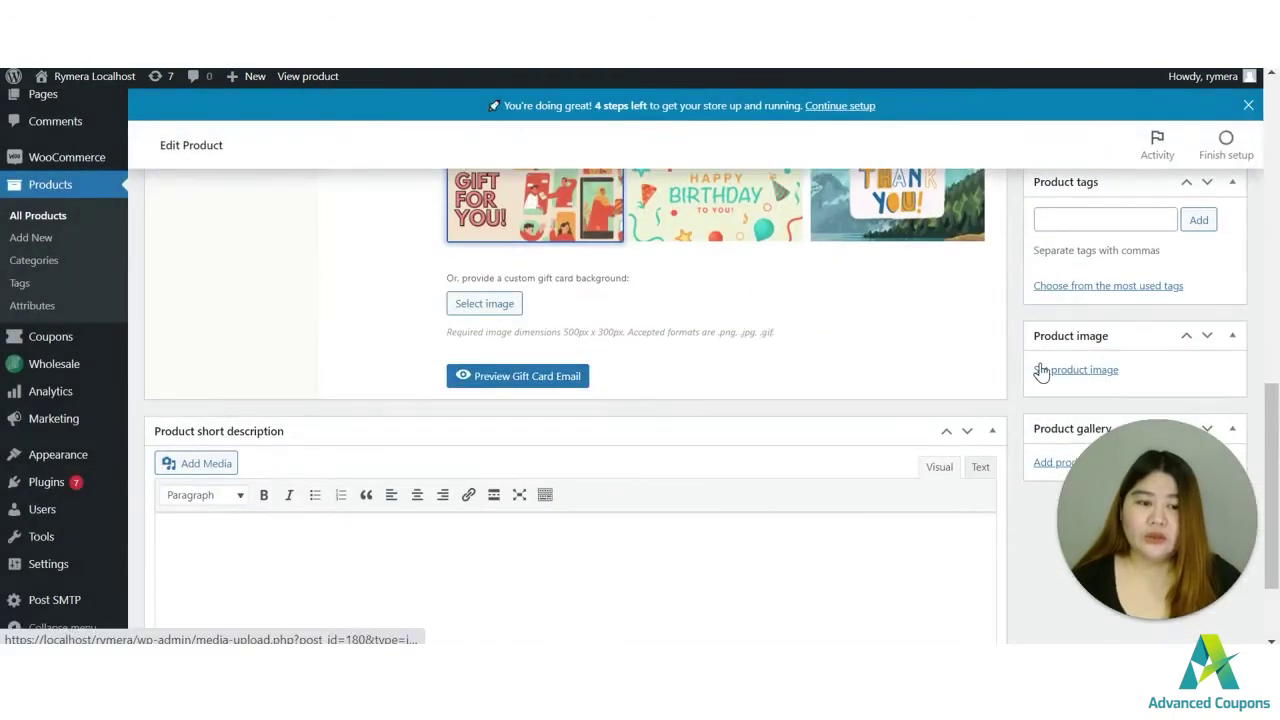
{"action": "left_click", "coordinate": [1041, 370]}
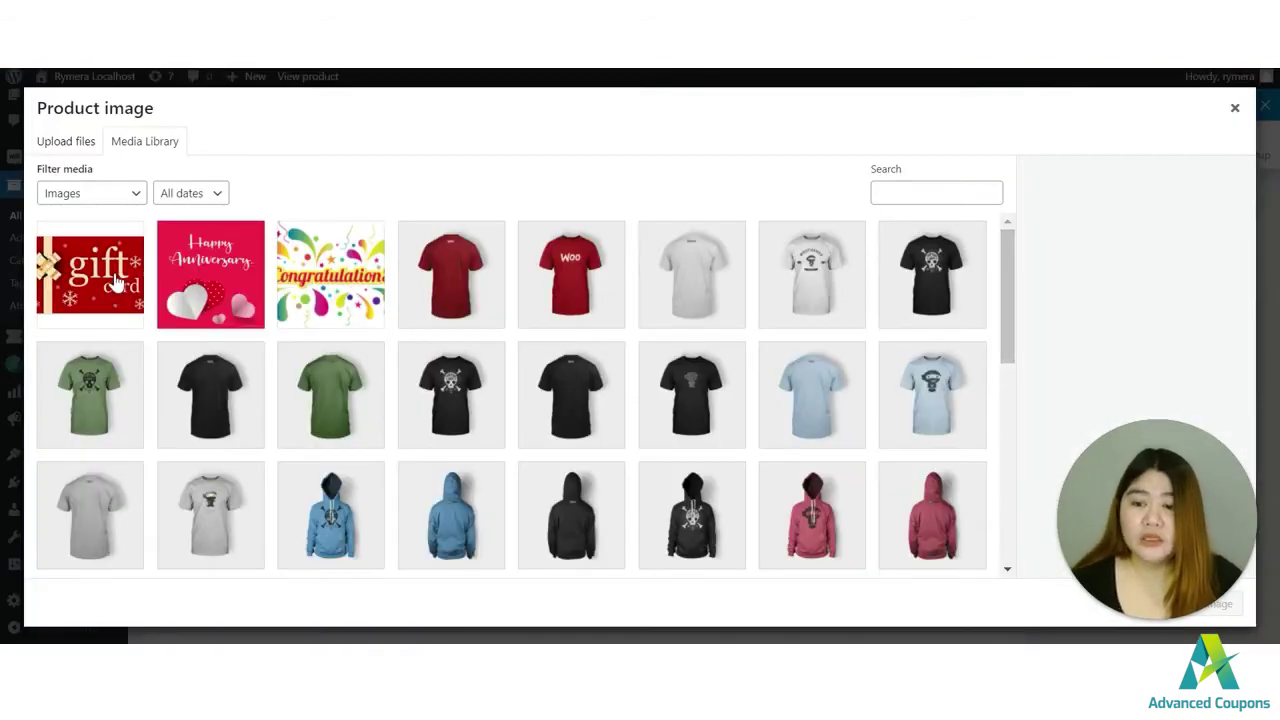
{"action": "left_click", "coordinate": [117, 284]}
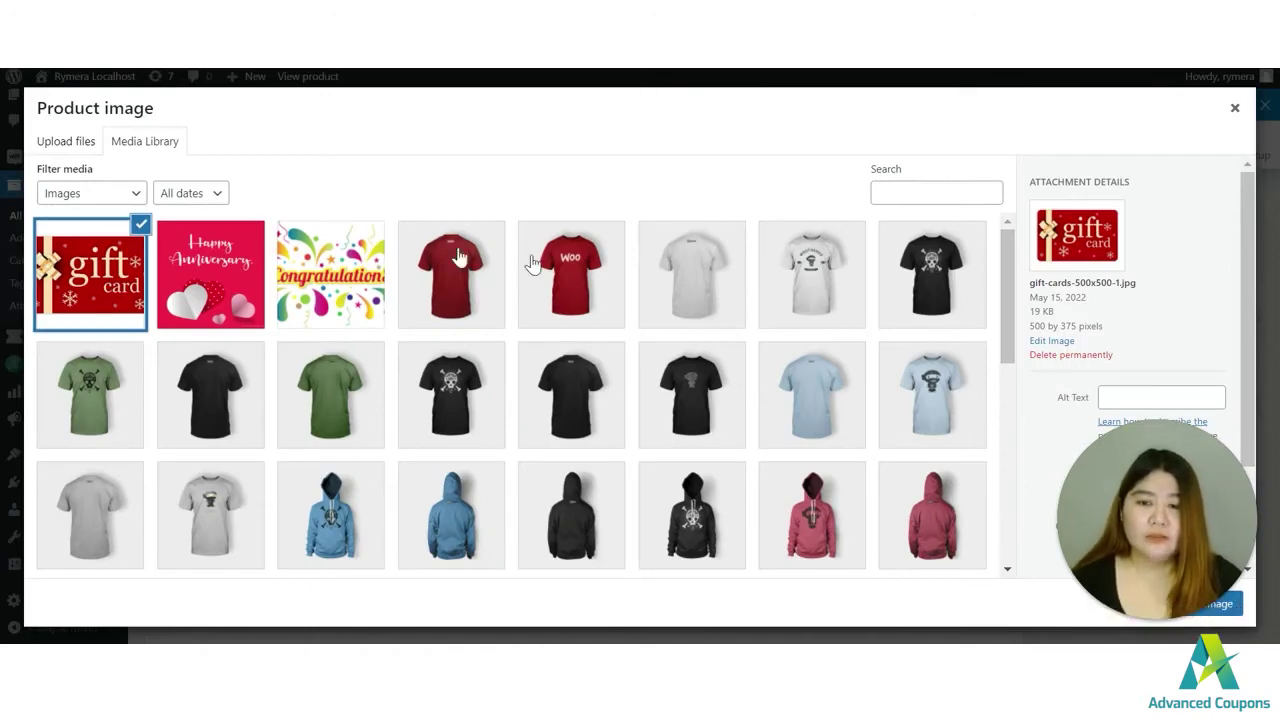
{"action": "left_click", "coordinate": [1200, 605]}
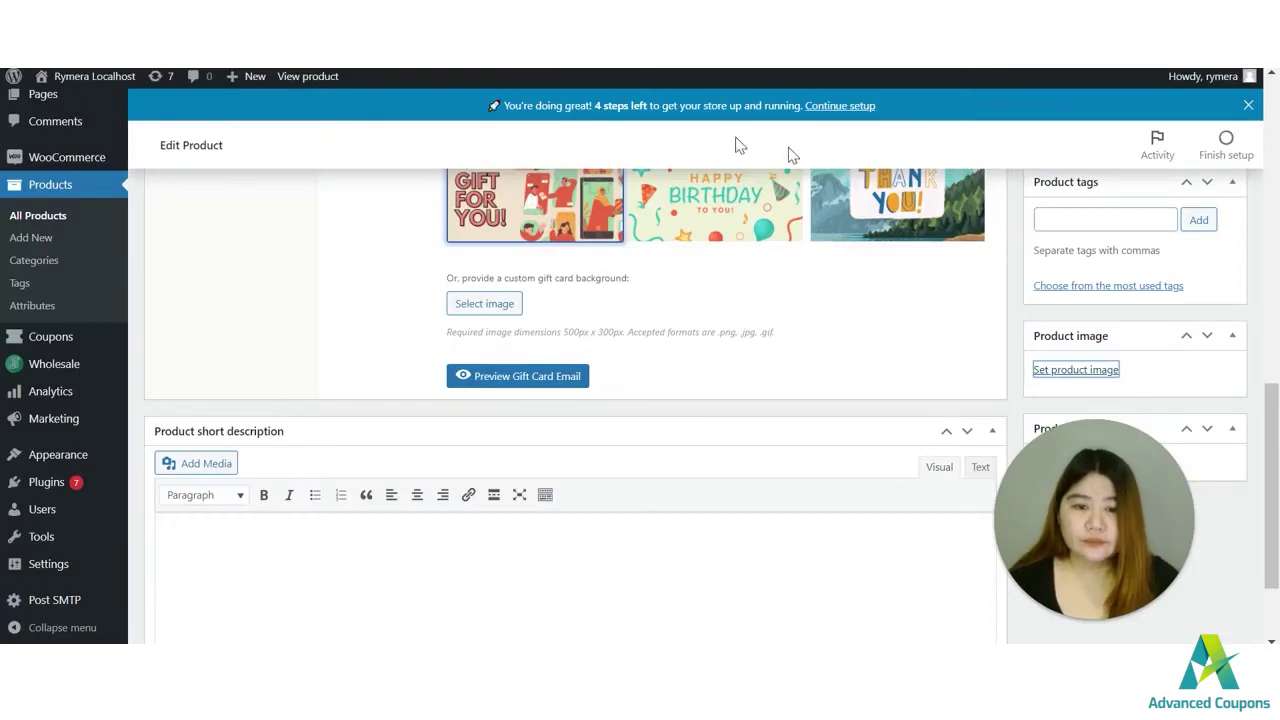
Step: Publish the Gift Card product
{"action": "scroll", "coordinate": [1143, 257], "scroll_direction": "up", "scroll_amount": 2}
{"action": "scroll", "coordinate": [1185, 277], "scroll_direction": "up", "scroll_amount": 2}
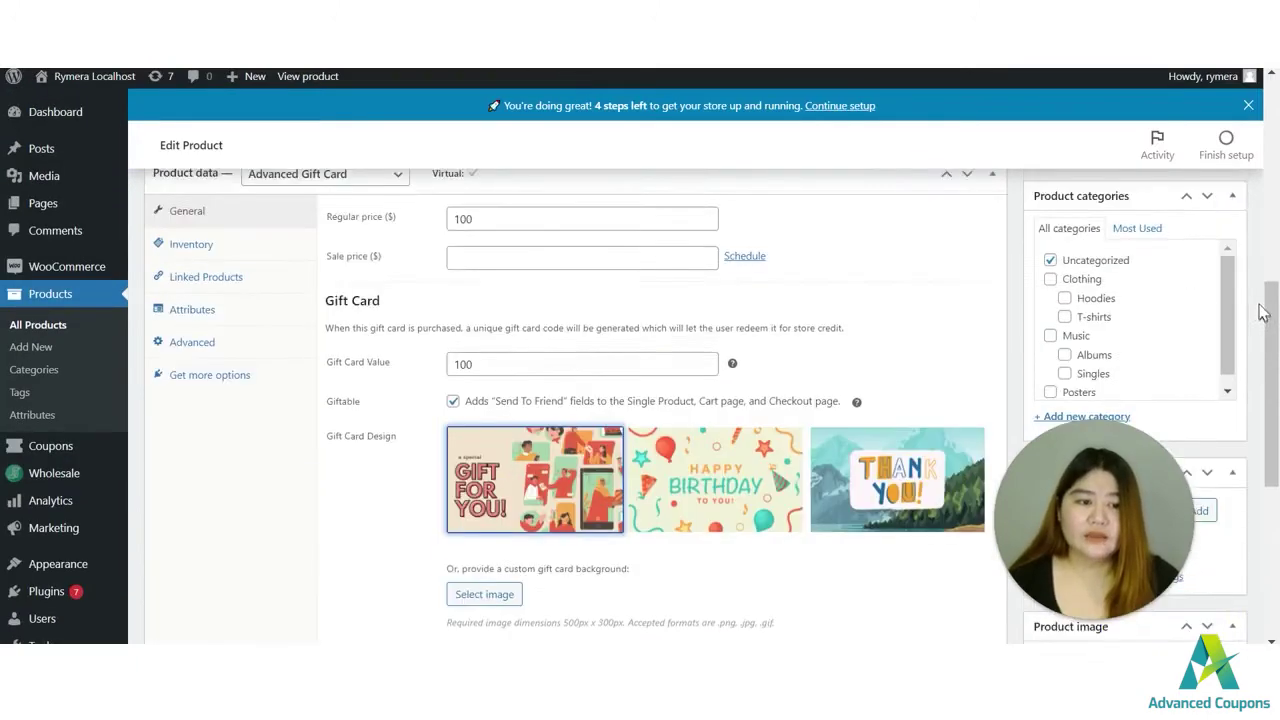
{"action": "left_click", "coordinate": [1211, 218]}
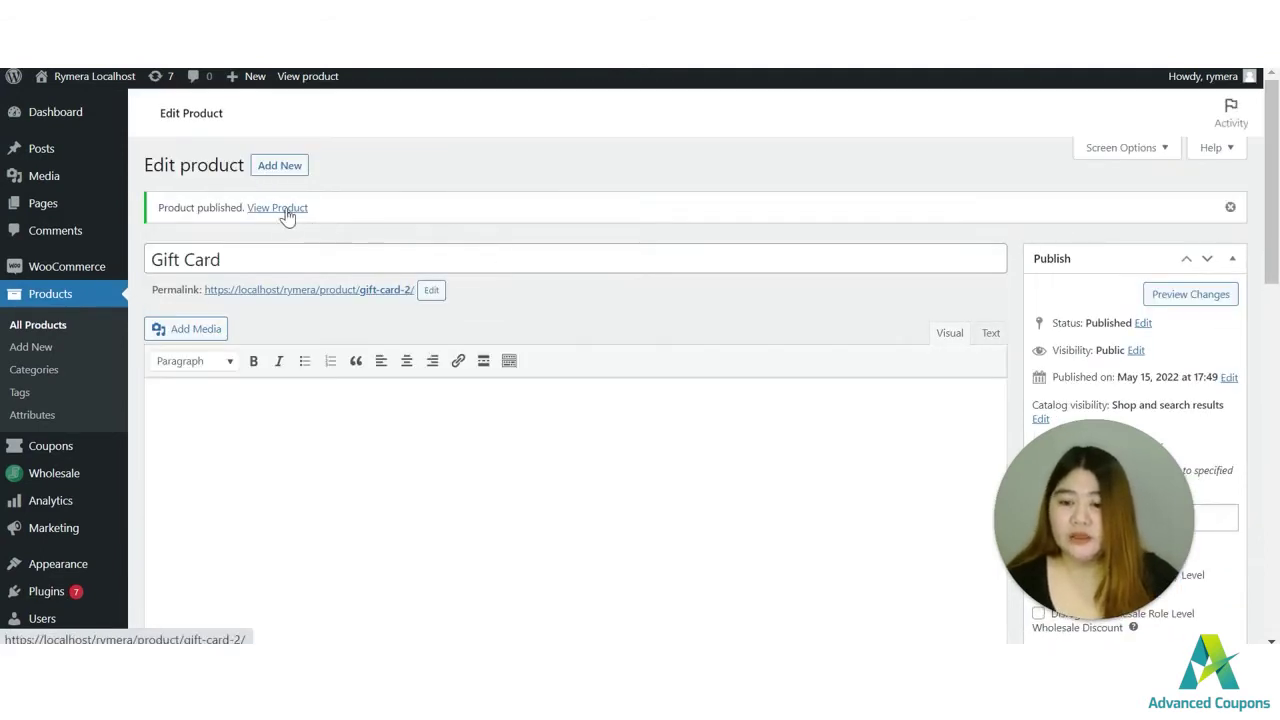
Step: Open the live Gift Card product page in an incognito window and scroll through it
{"action": "mouse_move", "coordinate": [215, 655]}
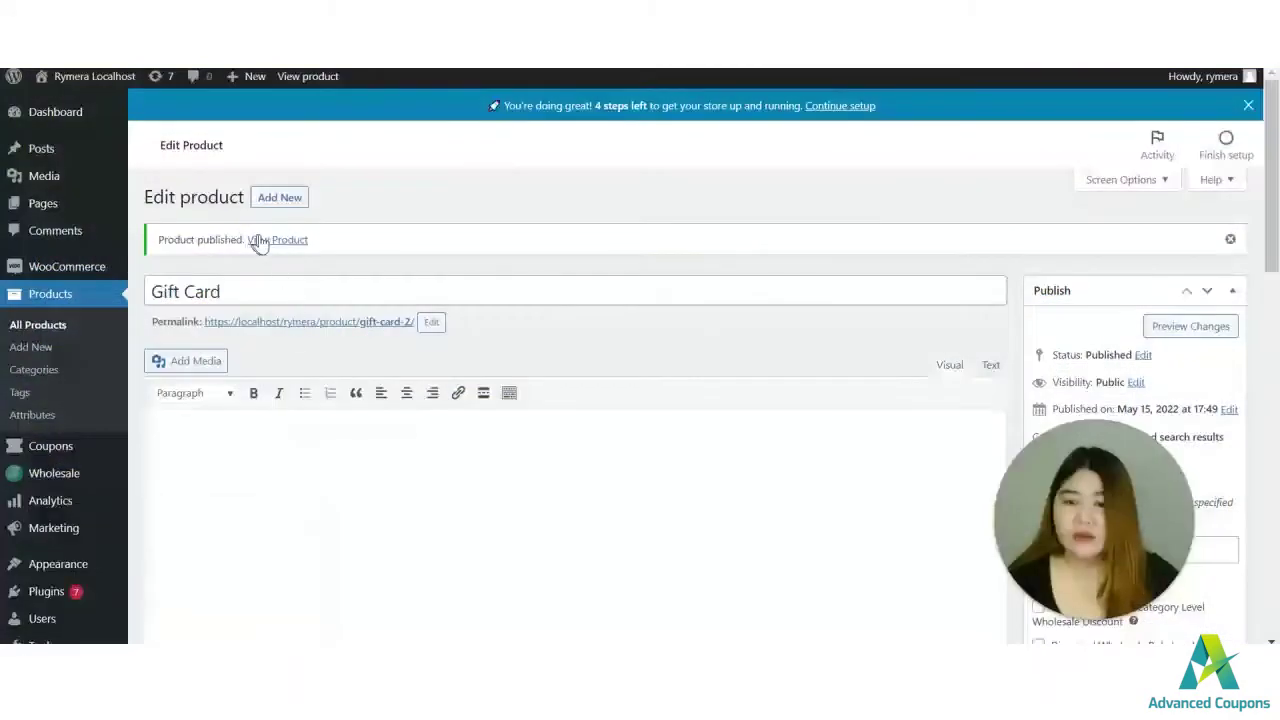
{"action": "right_click", "coordinate": [258, 244]}
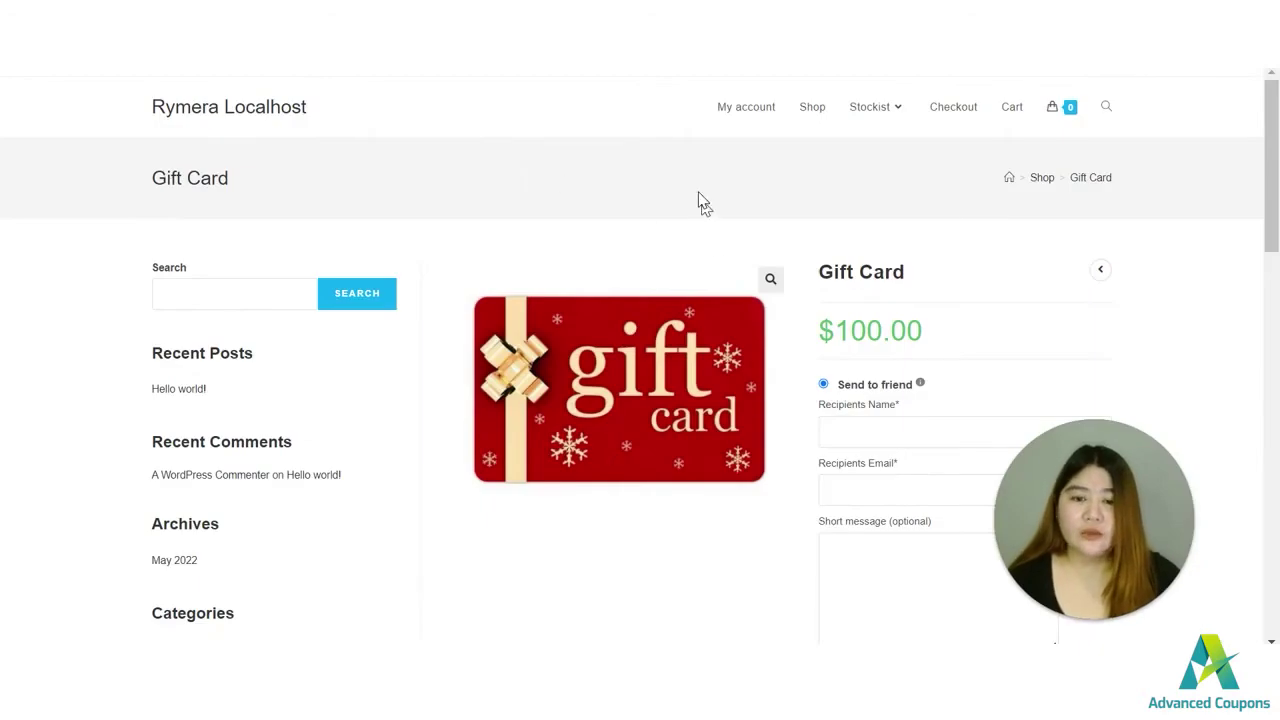
{"action": "scroll", "coordinate": [697, 192], "scroll_direction": "down", "scroll_amount": 1}
{"action": "scroll", "coordinate": [697, 192], "scroll_direction": "down", "scroll_amount": 1}
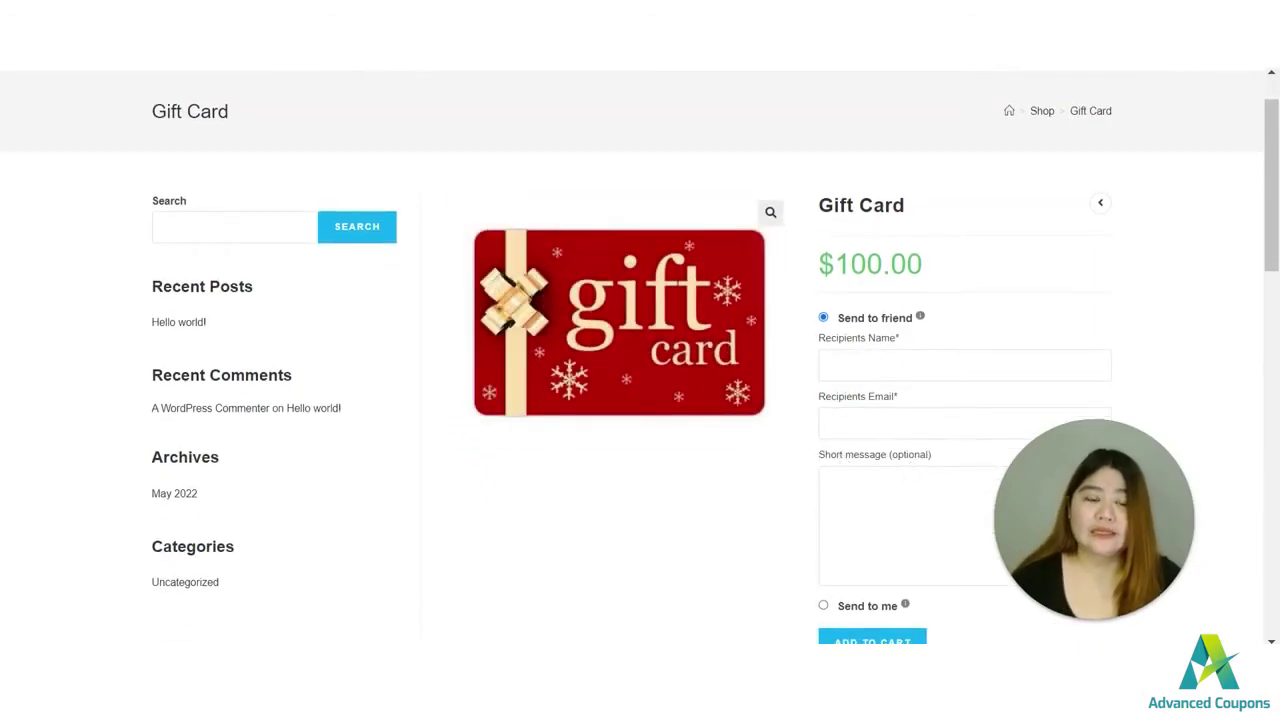
{"action": "scroll", "coordinate": [924, 328], "scroll_direction": "down", "scroll_amount": 1}
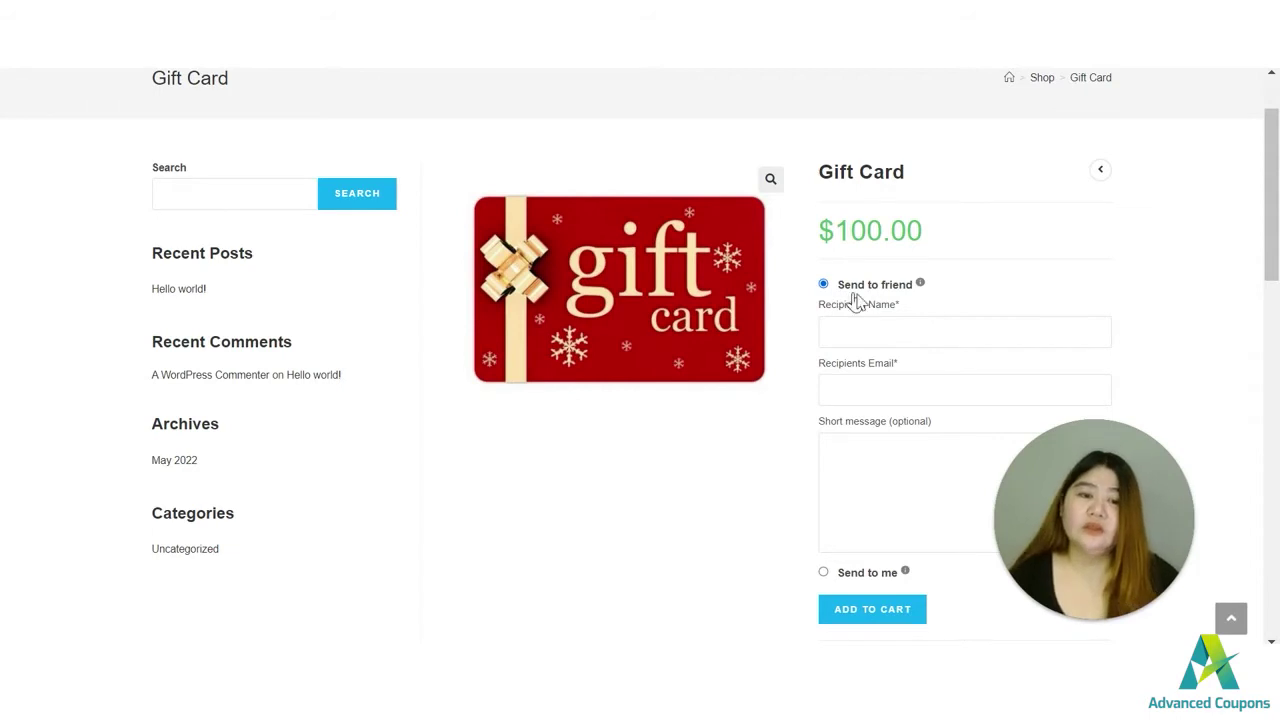
Step: Add a $100 gift card for a friend, entering the recipient's name and e-mail address
{"action": "left_click", "coordinate": [824, 573]}
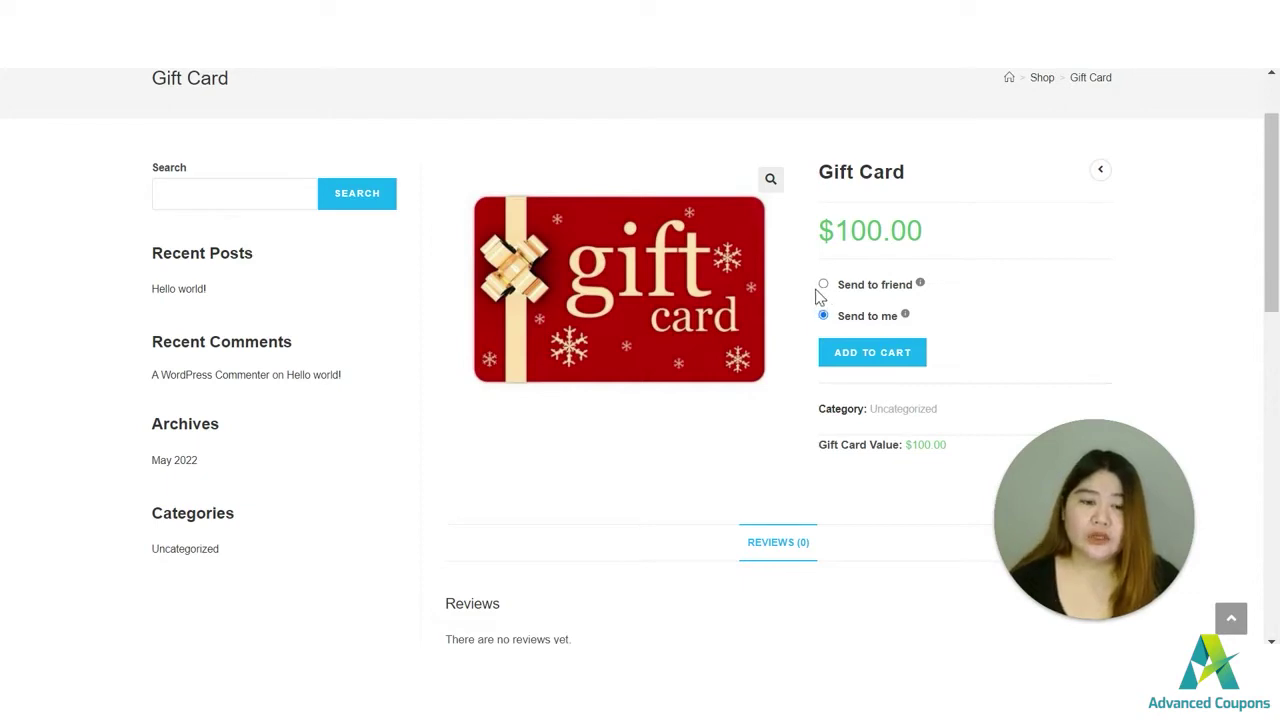
{"action": "left_click", "coordinate": [823, 285]}
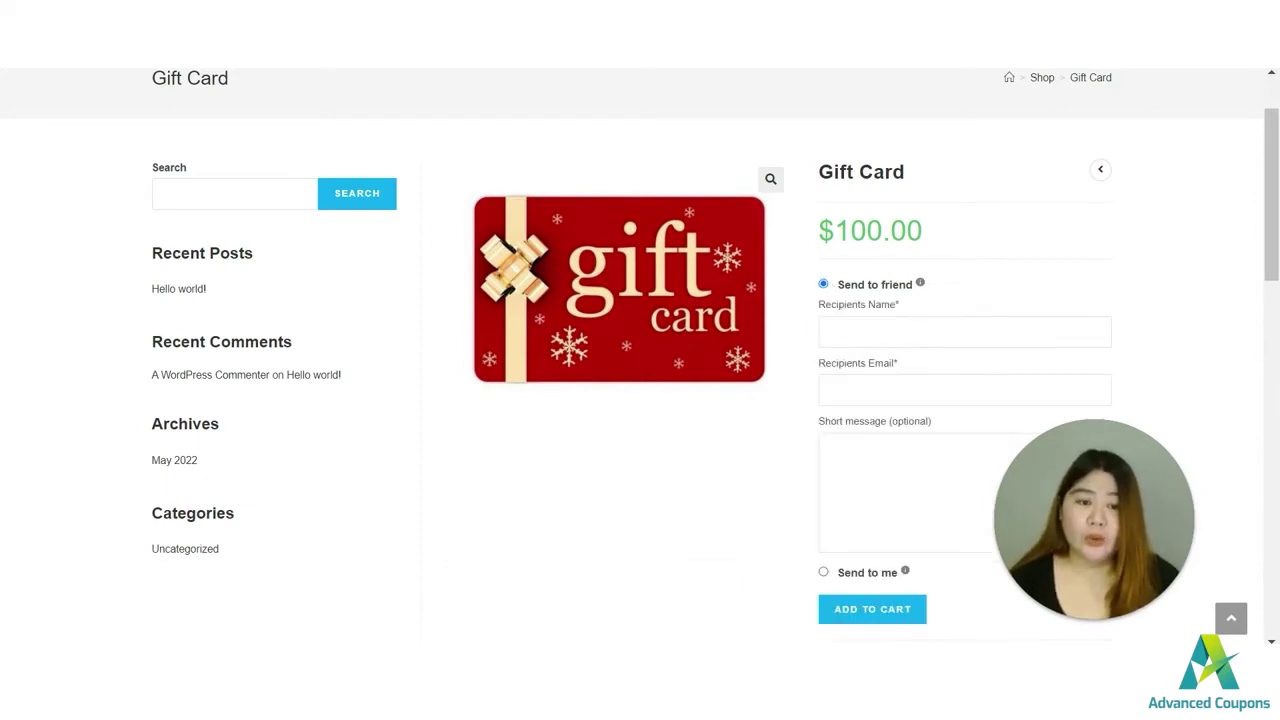
{"action": "left_click", "coordinate": [964, 332]}
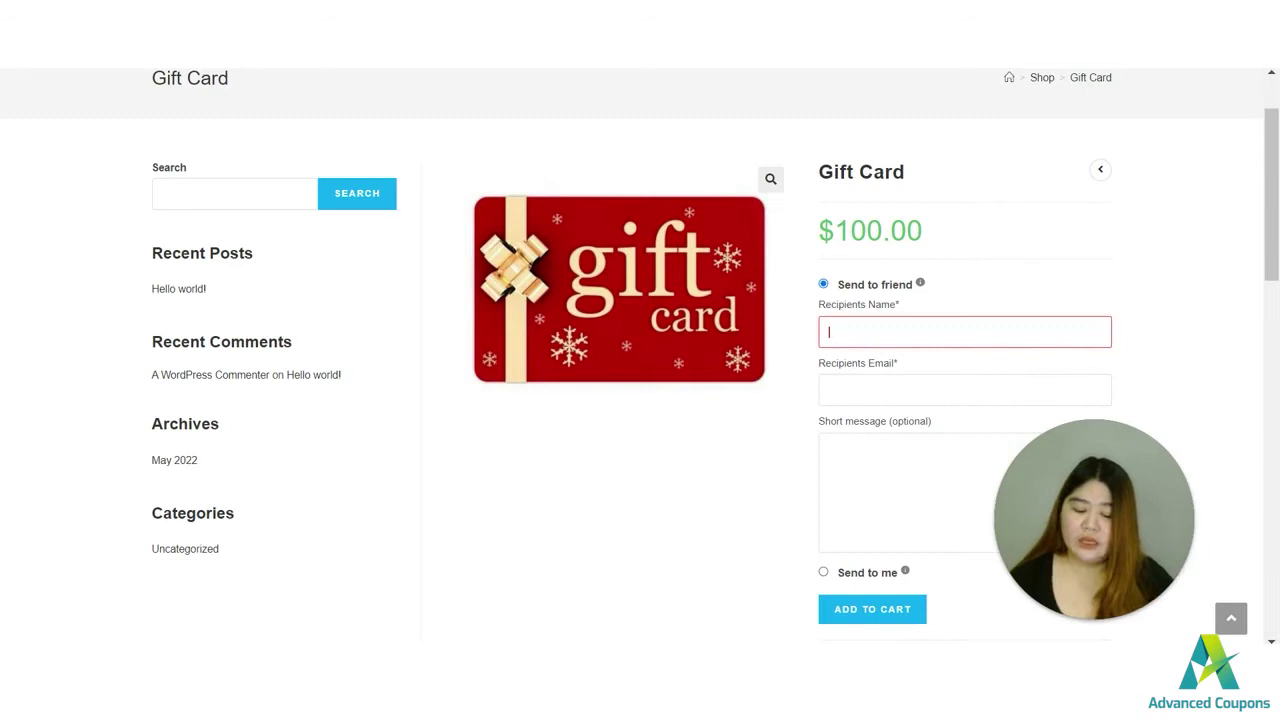
{"action": "type", "text": "Fauzan"}
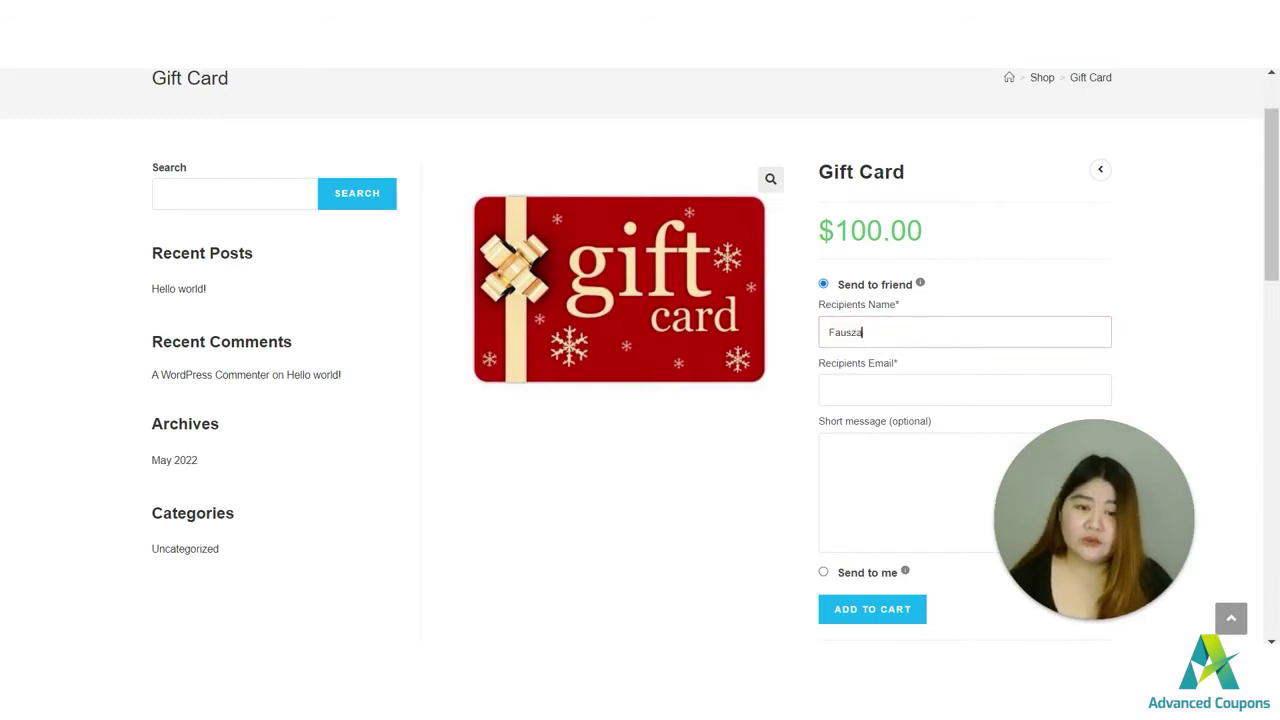
{"action": "left_click", "coordinate": [890, 390]}
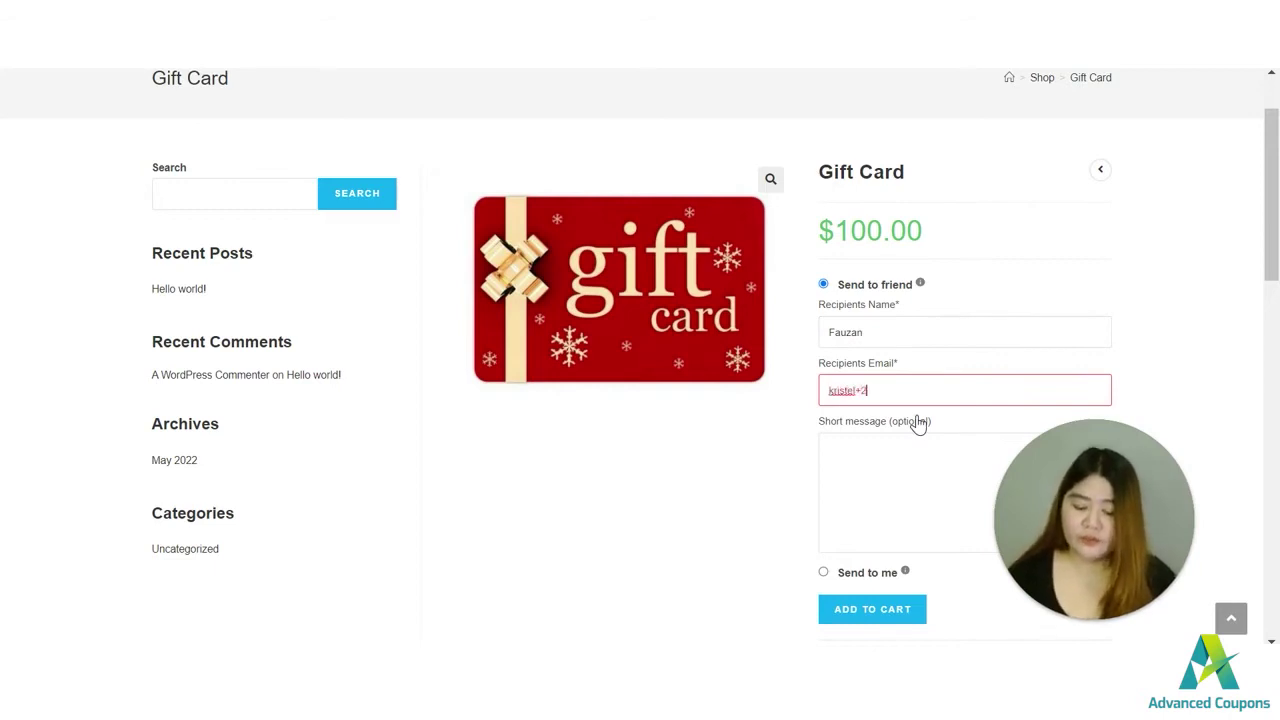
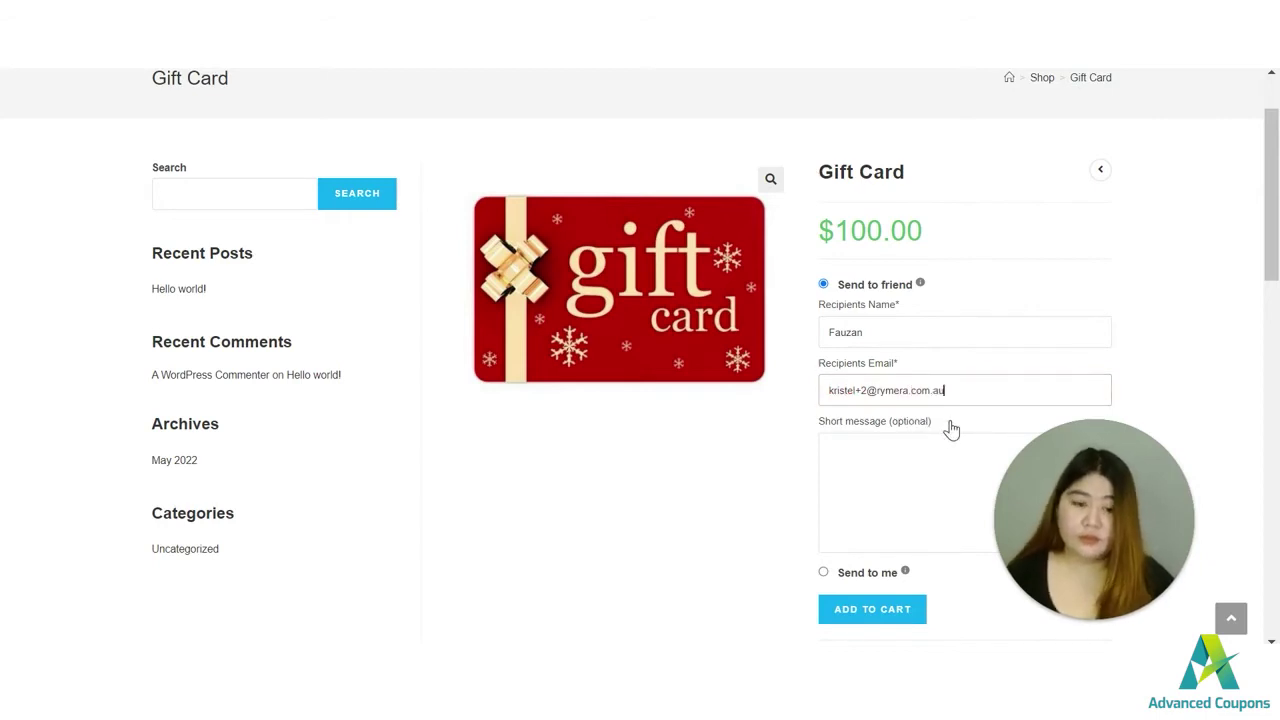
{"action": "left_click", "coordinate": [829, 446]}
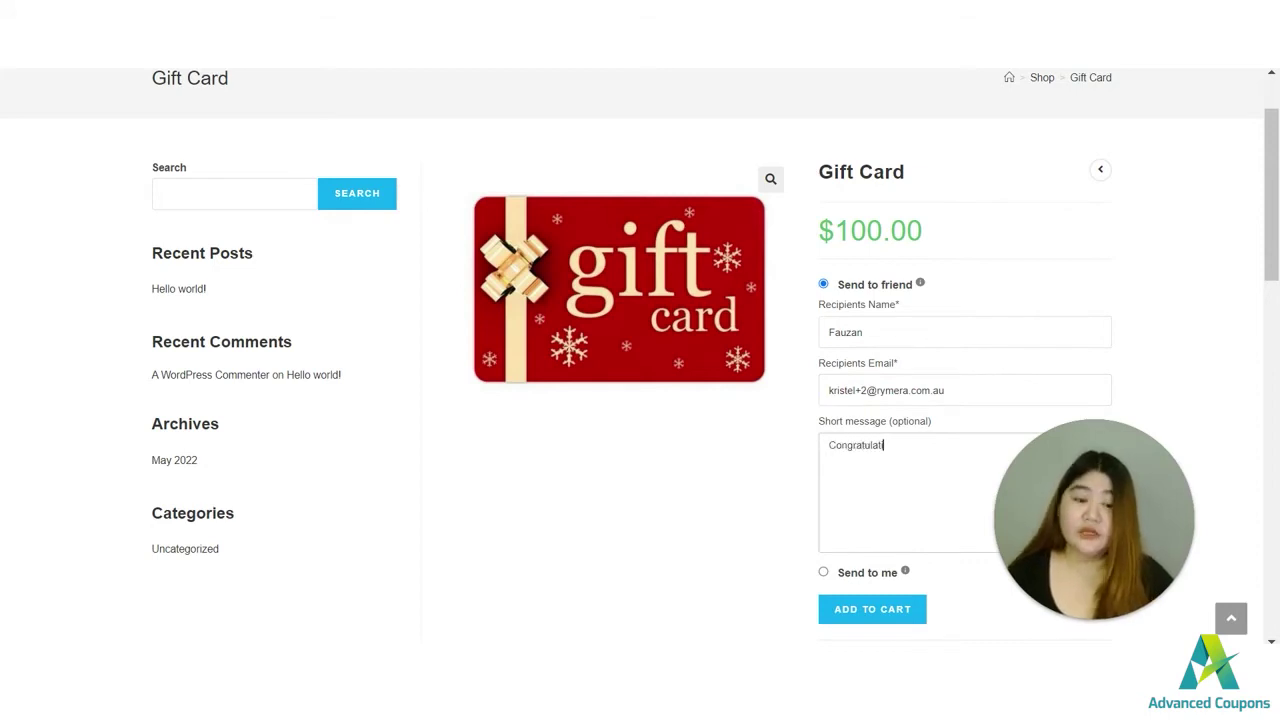
{"action": "left_click", "coordinate": [870, 609]}
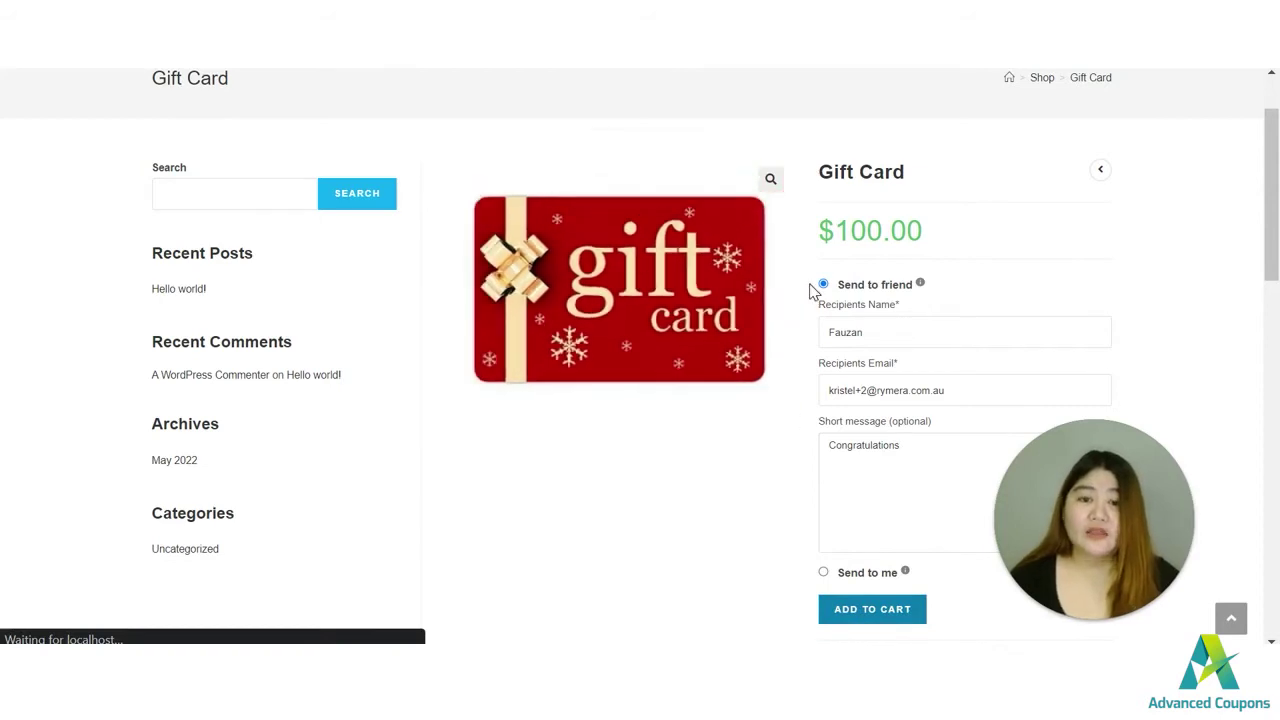
Step: Add a second $100 gift card sent to yourself, then view the cart
{"action": "scroll", "coordinate": [809, 274], "scroll_direction": "down", "scroll_amount": 2}
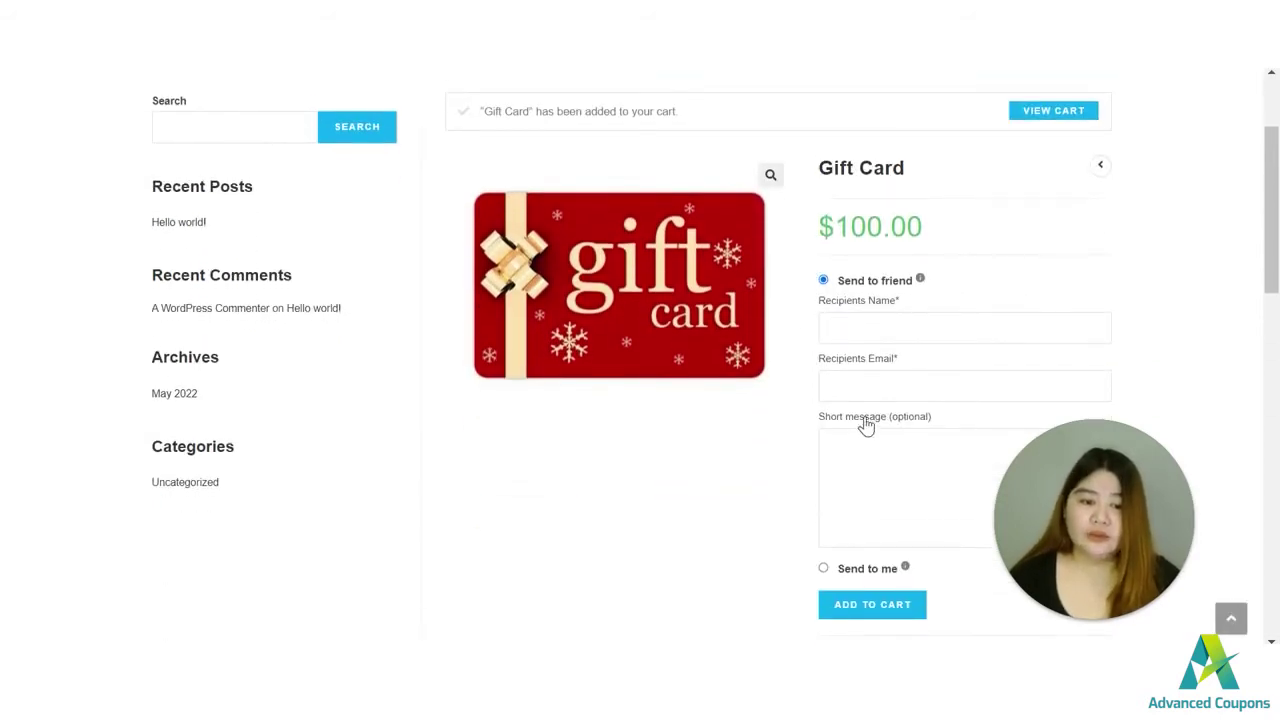
{"action": "scroll", "coordinate": [866, 426], "scroll_direction": "down", "scroll_amount": 1}
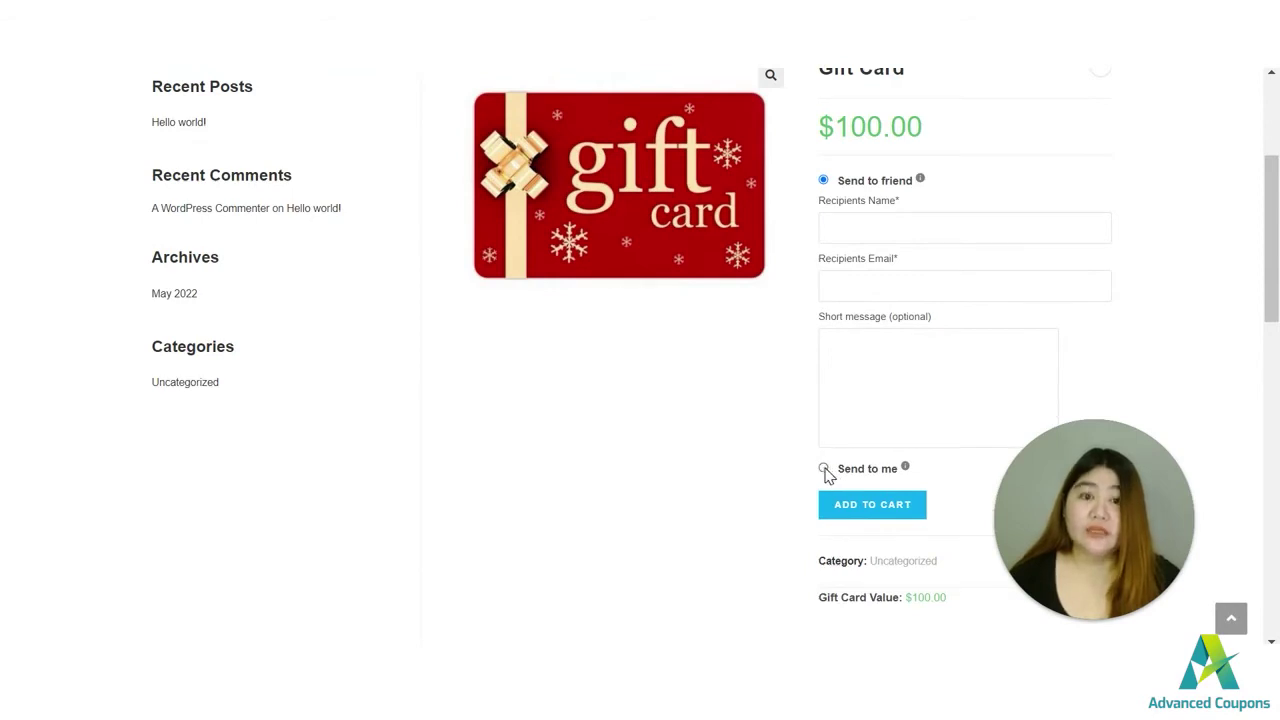
{"action": "left_click", "coordinate": [823, 469]}
{"action": "left_click", "coordinate": [854, 258]}
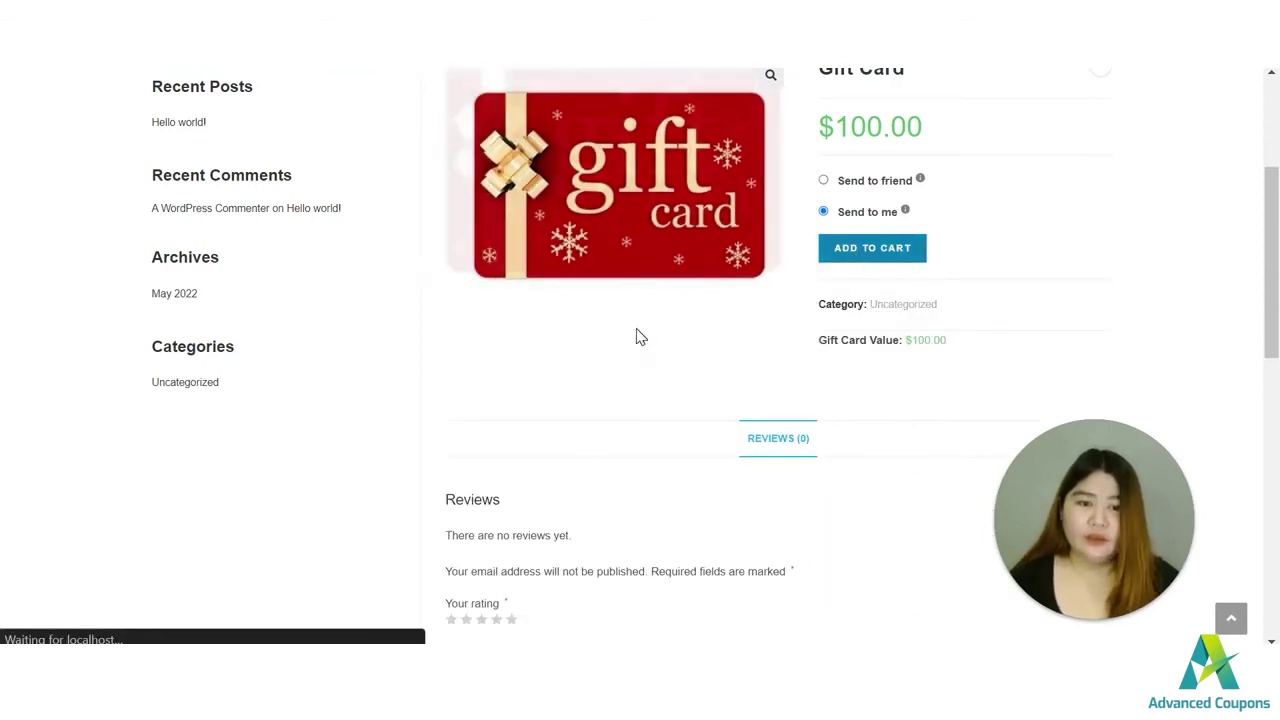
{"action": "scroll", "coordinate": [777, 257], "scroll_direction": "down", "scroll_amount": 1}
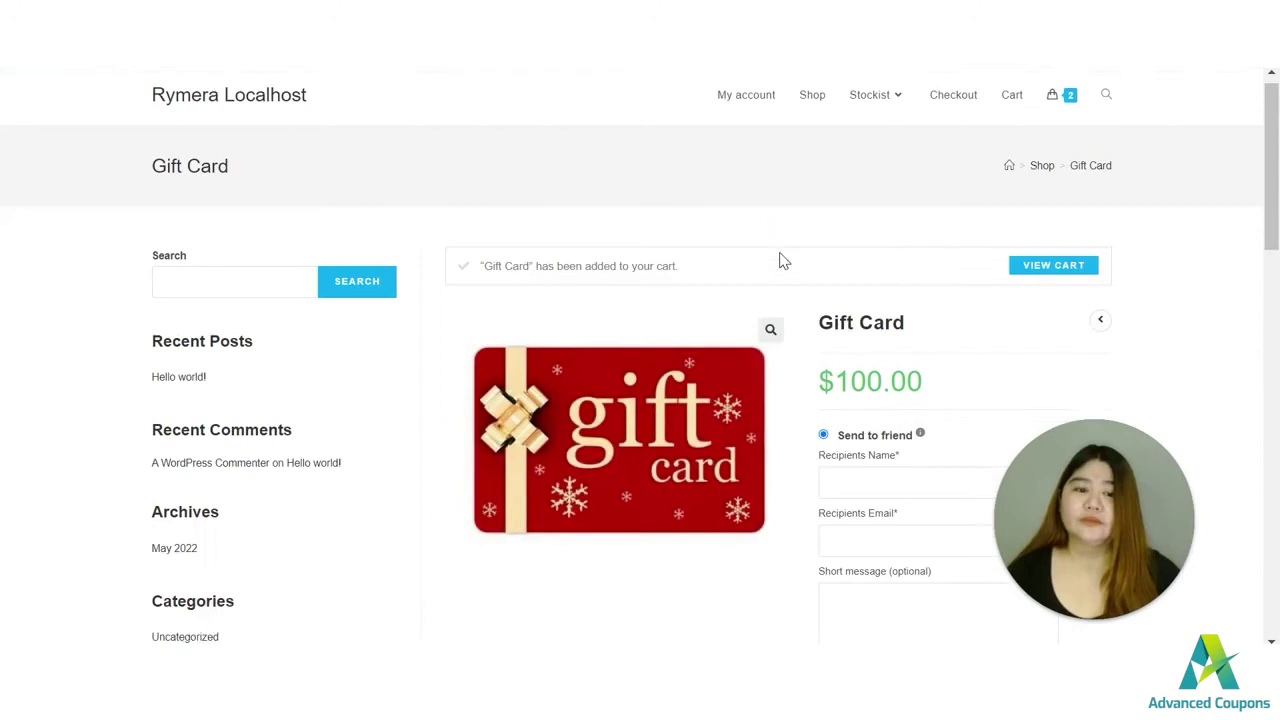
{"action": "left_click", "coordinate": [1033, 146]}
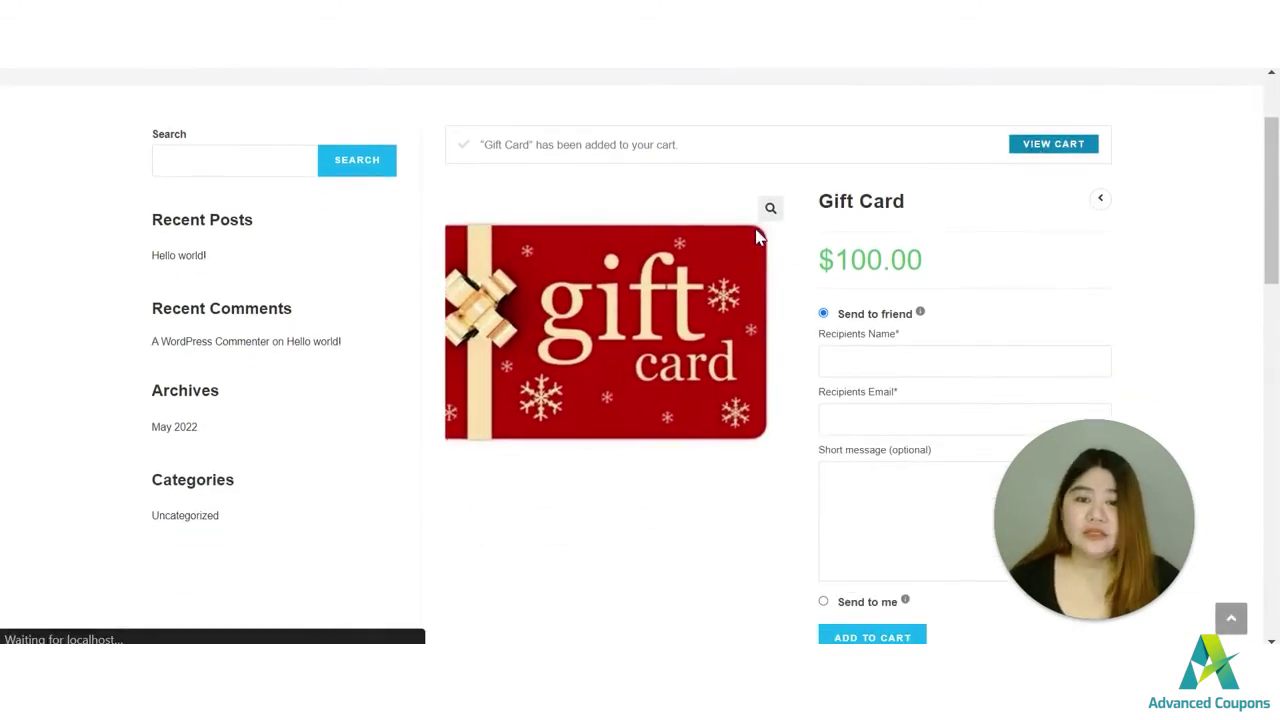
Step: Review both gift card items' details in the cart and proceed to checkout
{"action": "scroll", "coordinate": [837, 349], "scroll_direction": "down", "scroll_amount": 3}
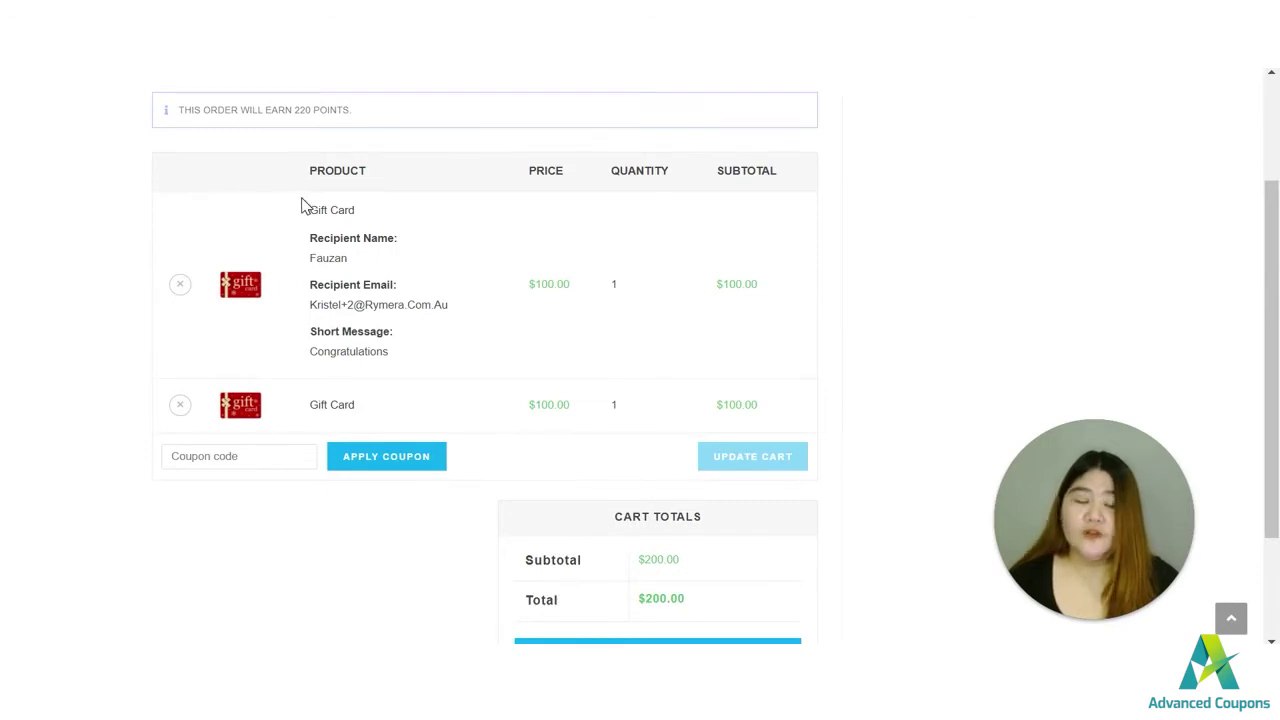
{"action": "left_click_drag", "start_coordinate": [304, 203], "coordinate": [450, 366]}
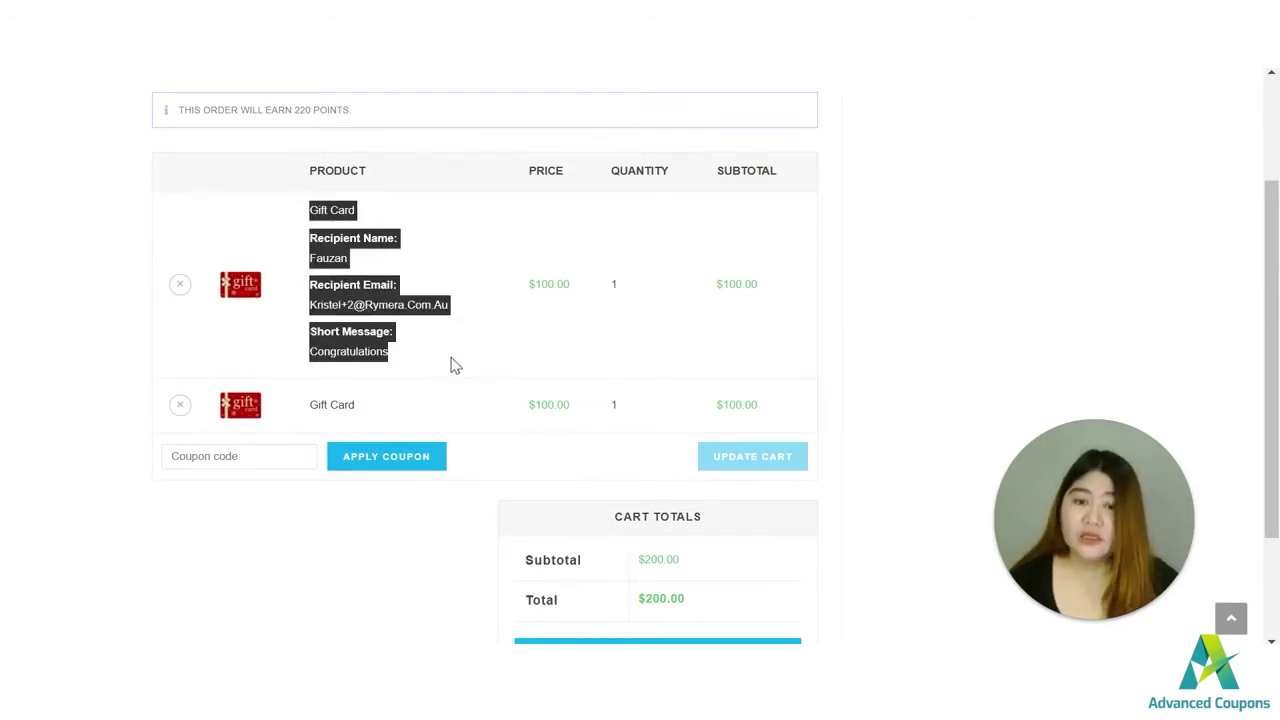
{"action": "left_click", "coordinate": [660, 202]}
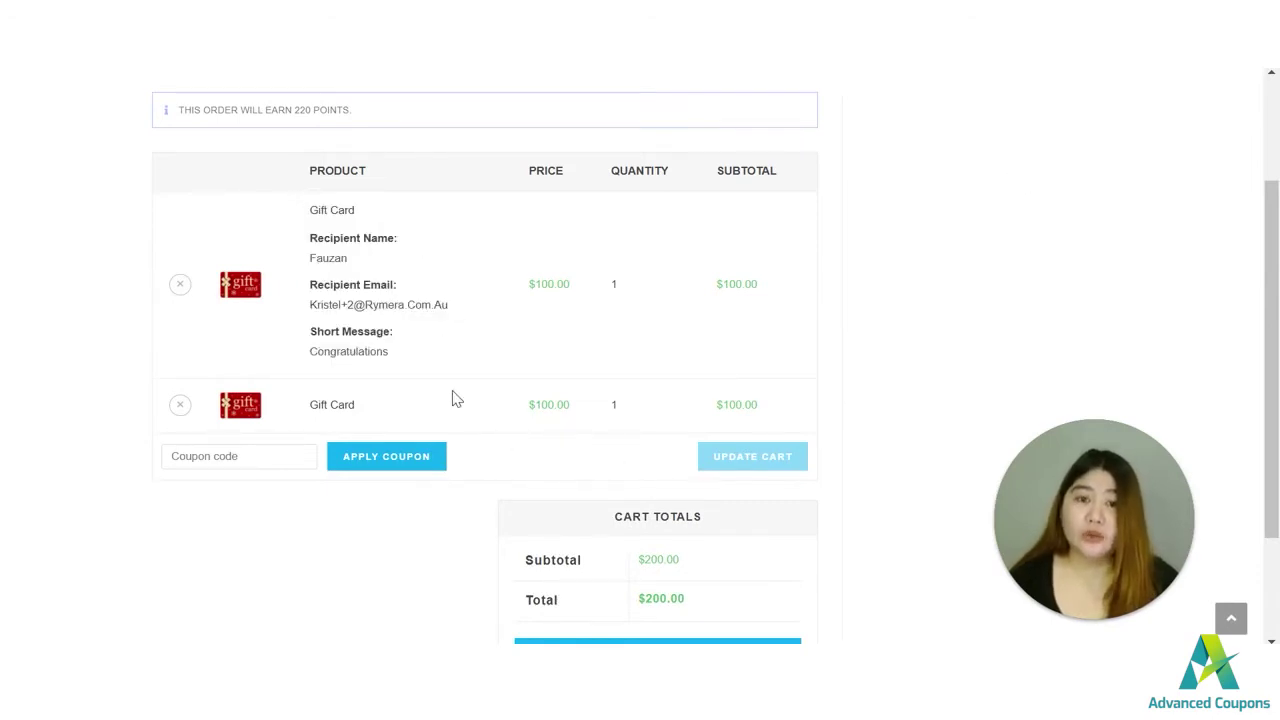
{"action": "left_click_drag", "start_coordinate": [384, 412], "coordinate": [310, 404]}
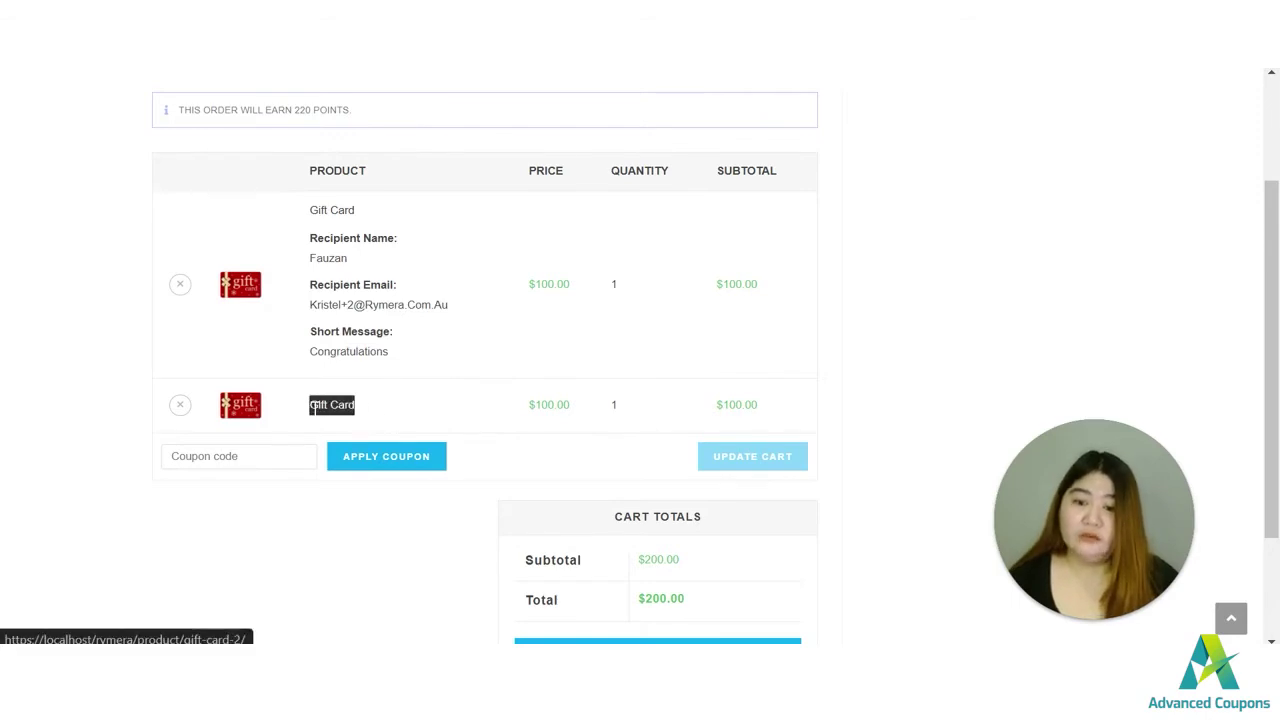
{"action": "left_click", "coordinate": [906, 318]}
{"action": "scroll", "coordinate": [800, 385], "scroll_direction": "down", "scroll_amount": 2}
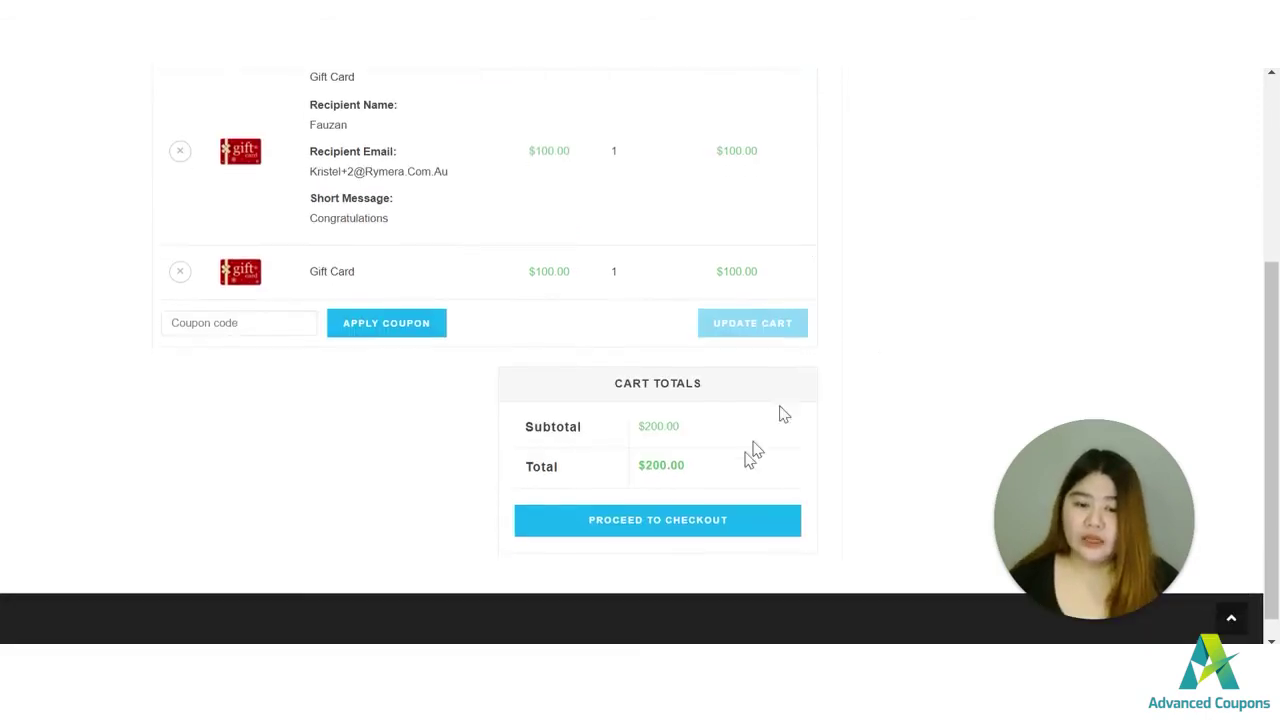
{"action": "left_click", "coordinate": [699, 507]}
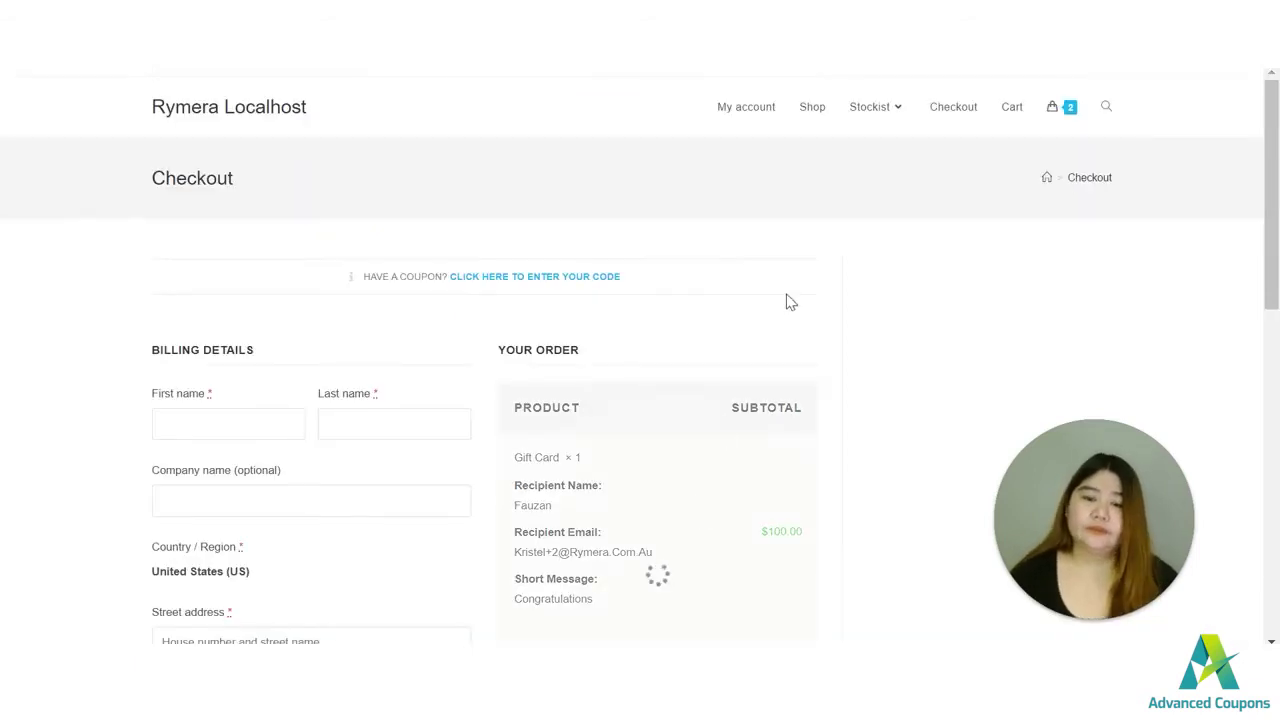
Step: Fill in the billing name, street address, town, phone number and e-mail
{"action": "scroll", "coordinate": [363, 323], "scroll_direction": "down", "scroll_amount": 2}
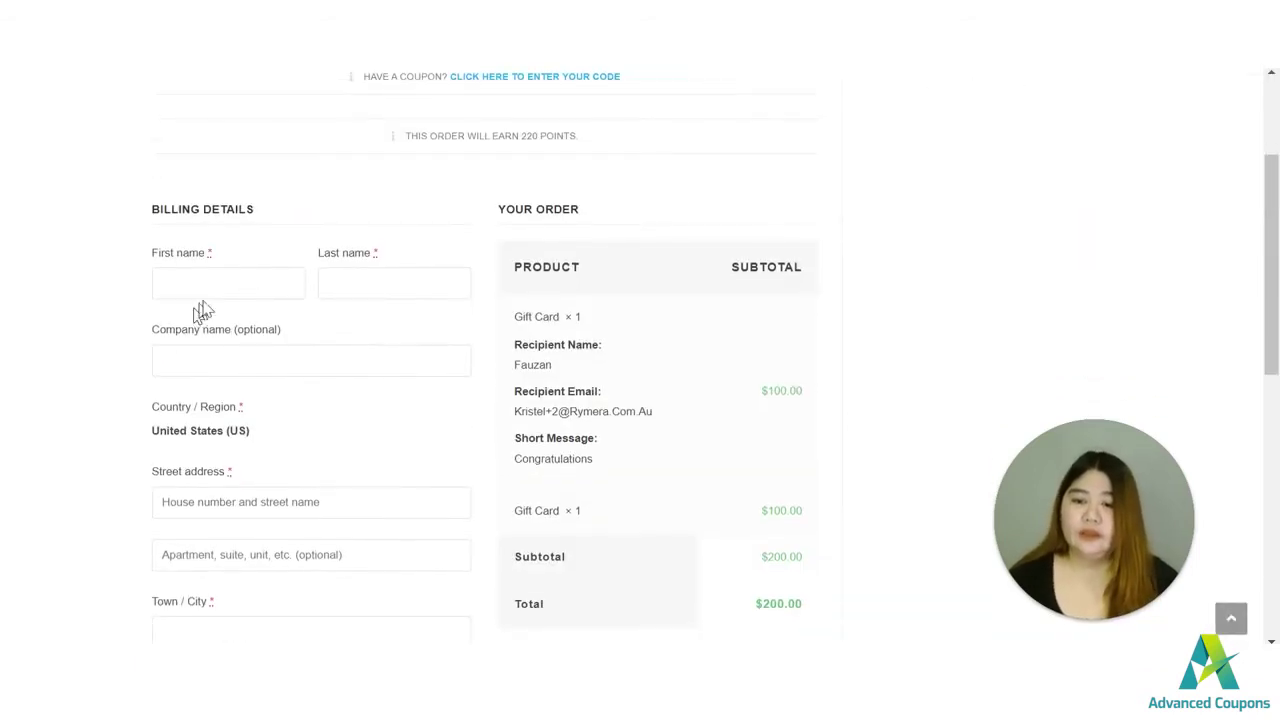
{"action": "left_click", "coordinate": [228, 283]}
{"action": "key", "text": "Tab"}
{"action": "key", "text": "Tab"}
{"action": "key", "text": "Tab"}
{"action": "type", "text": "1"}
{"action": "key", "text": "Tab"}
{"action": "key", "text": "Tab"}
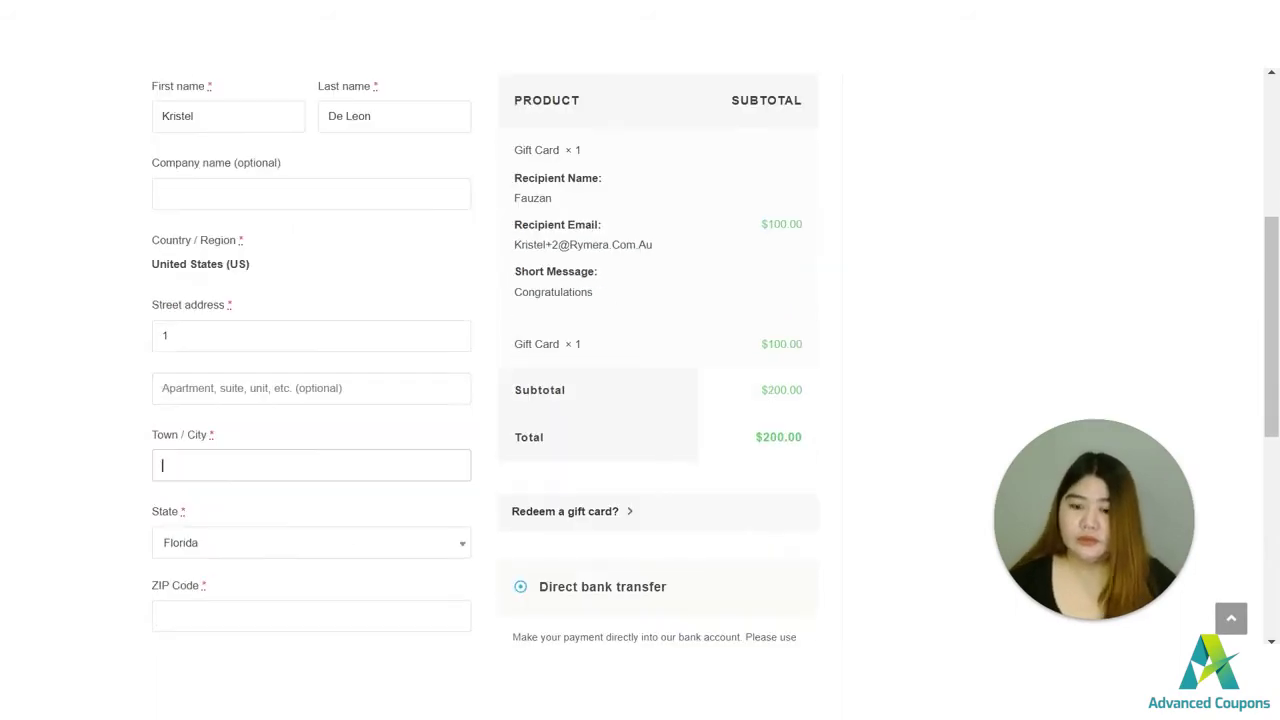
{"action": "type", "text": "De Leon Springs"}
{"action": "key", "text": "Tab"}
{"action": "type", "text": "12345678987"}
{"action": "scroll", "coordinate": [311, 400], "scroll_direction": "down", "scroll_amount": 3}
{"action": "key", "text": "Tab"}
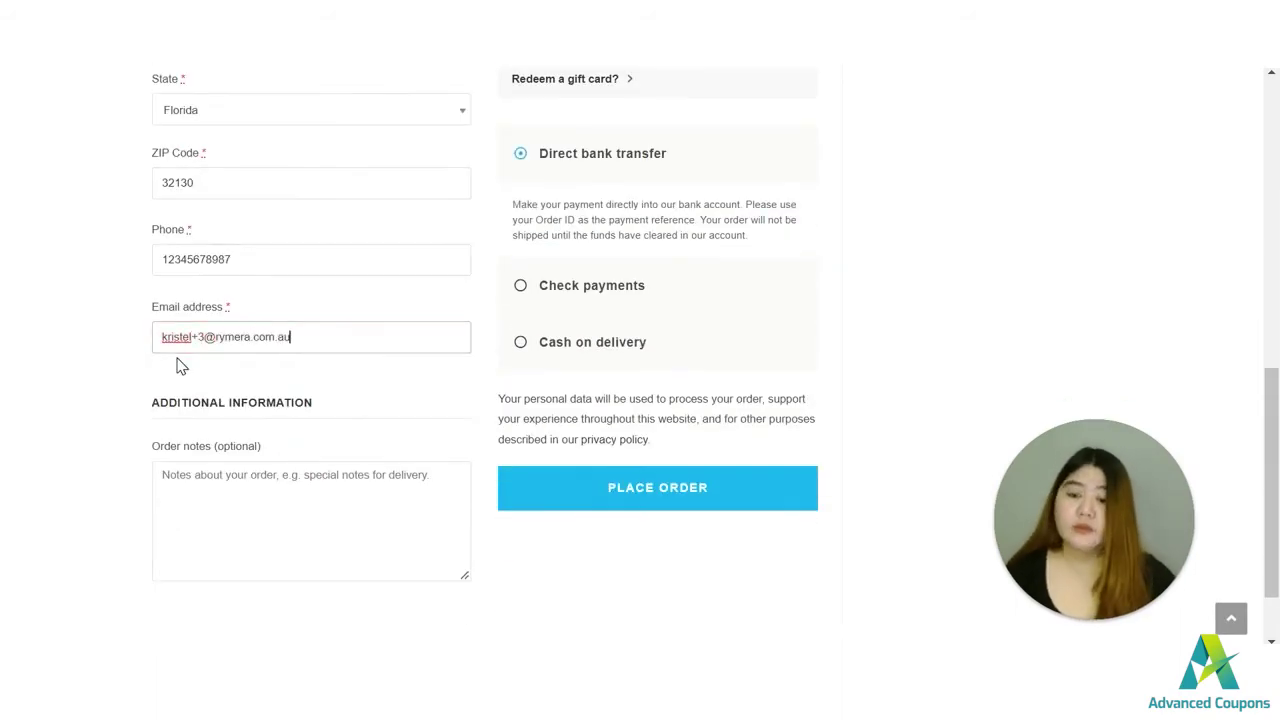
Step: Review the checkout and place the $200.00 order using Direct bank transfer
{"action": "scroll", "coordinate": [600, 270], "scroll_direction": "up", "scroll_amount": 2}
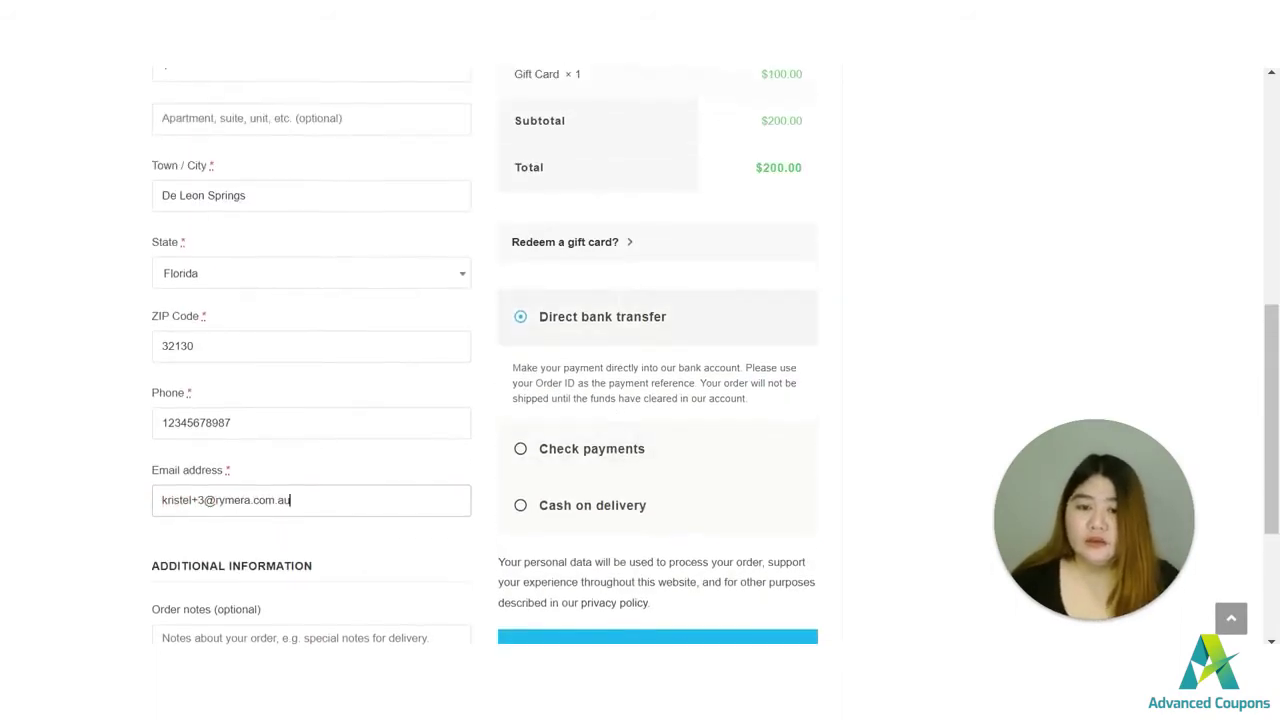
{"action": "scroll", "coordinate": [595, 272], "scroll_direction": "up", "scroll_amount": 2}
{"action": "scroll", "coordinate": [689, 286], "scroll_direction": "up", "scroll_amount": 1}
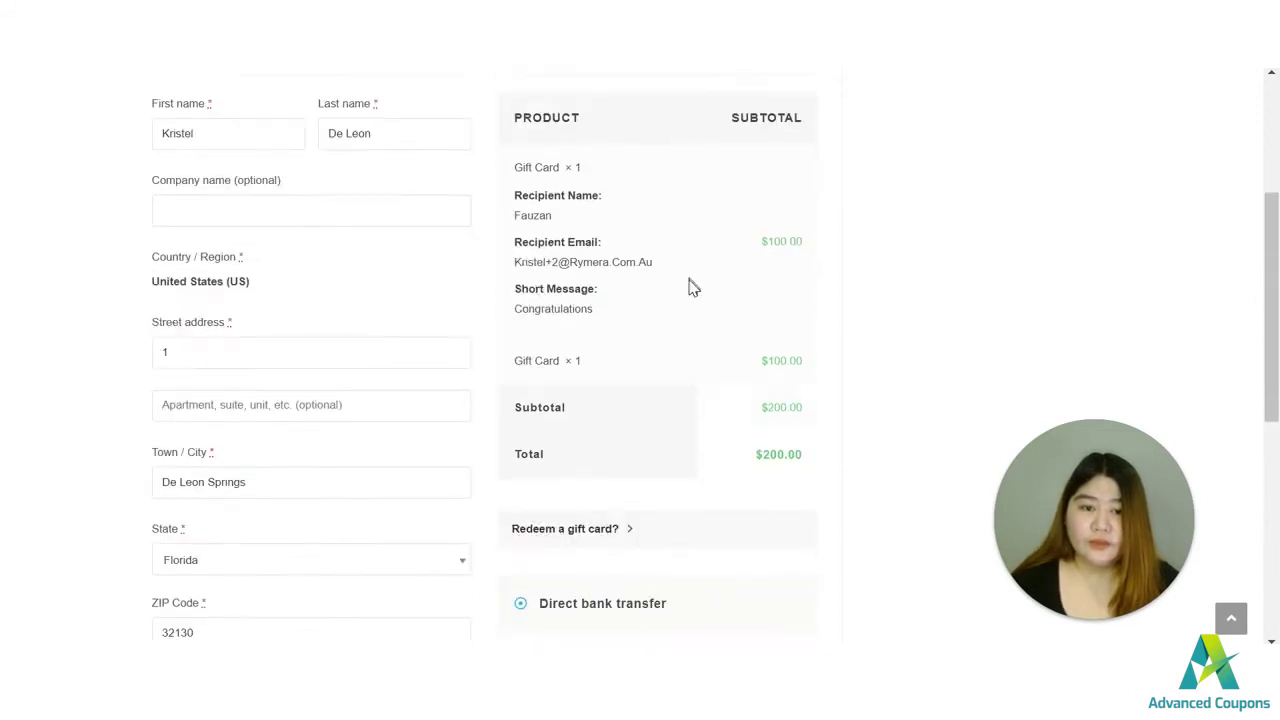
{"action": "scroll", "coordinate": [689, 286], "scroll_direction": "down", "scroll_amount": 2}
{"action": "scroll", "coordinate": [634, 446], "scroll_direction": "down", "scroll_amount": 2}
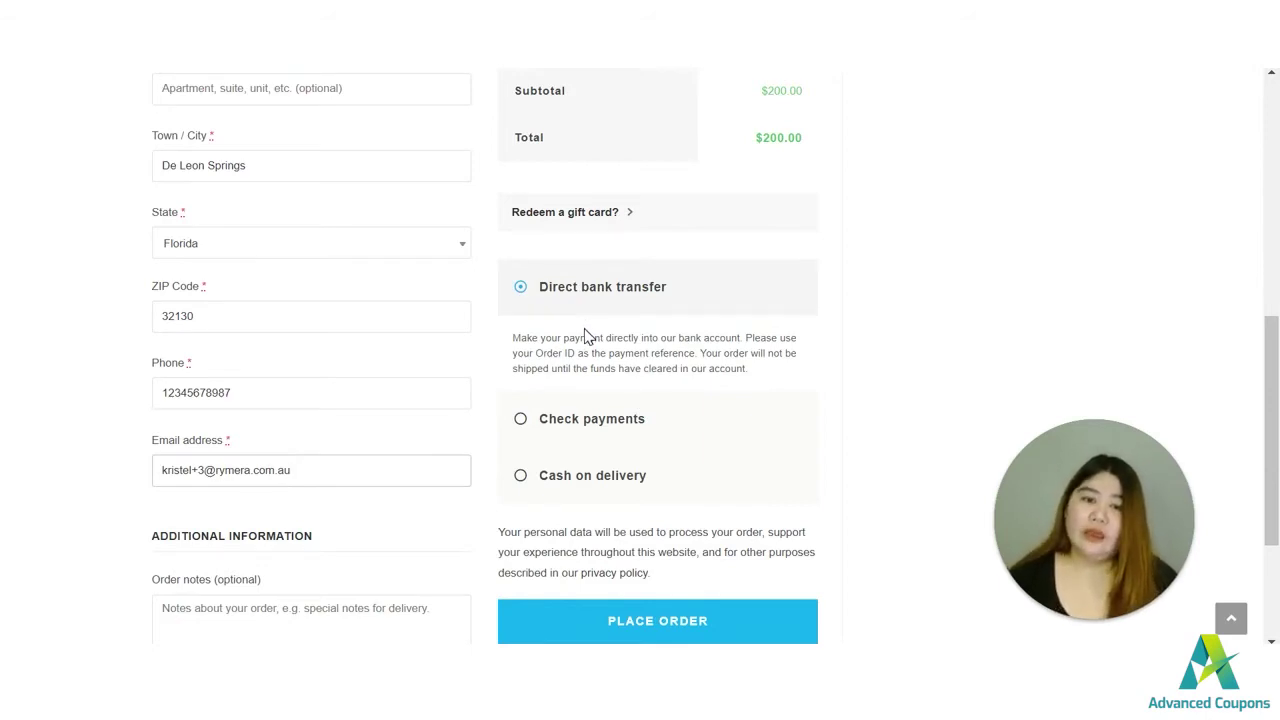
{"action": "scroll", "coordinate": [700, 330], "scroll_direction": "down", "scroll_amount": 1}
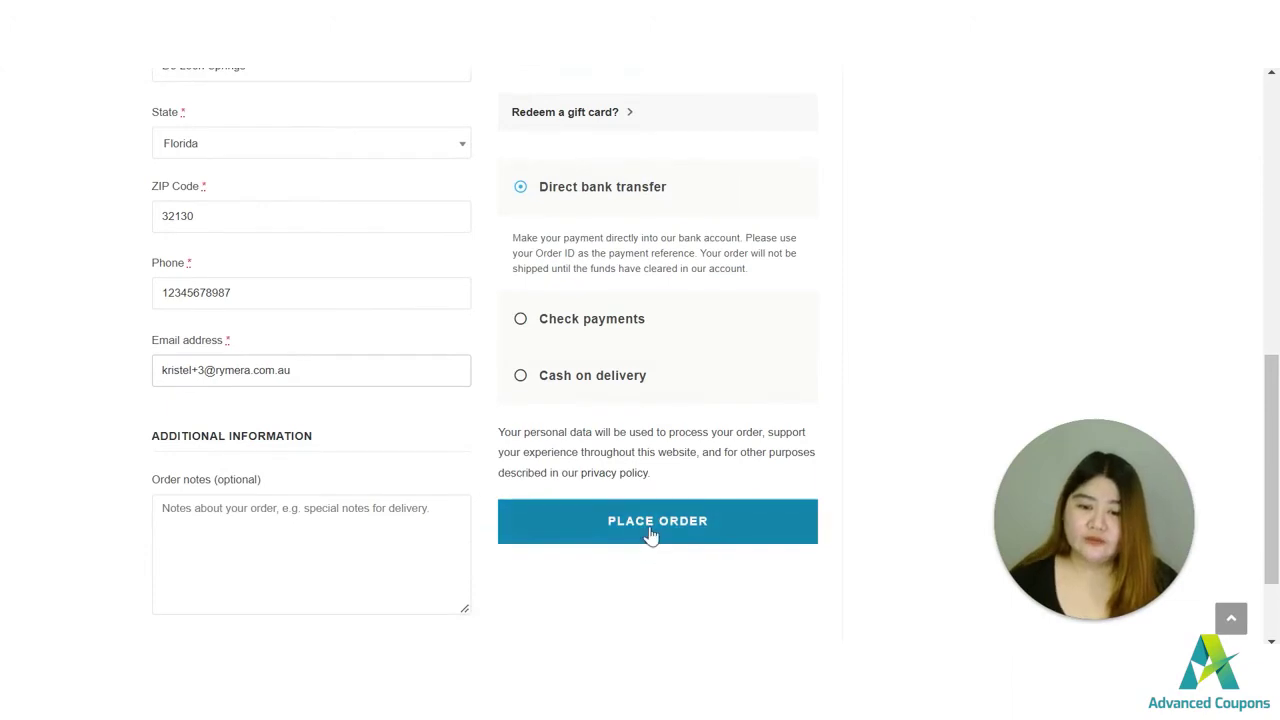
{"action": "left_click", "coordinate": [650, 535]}
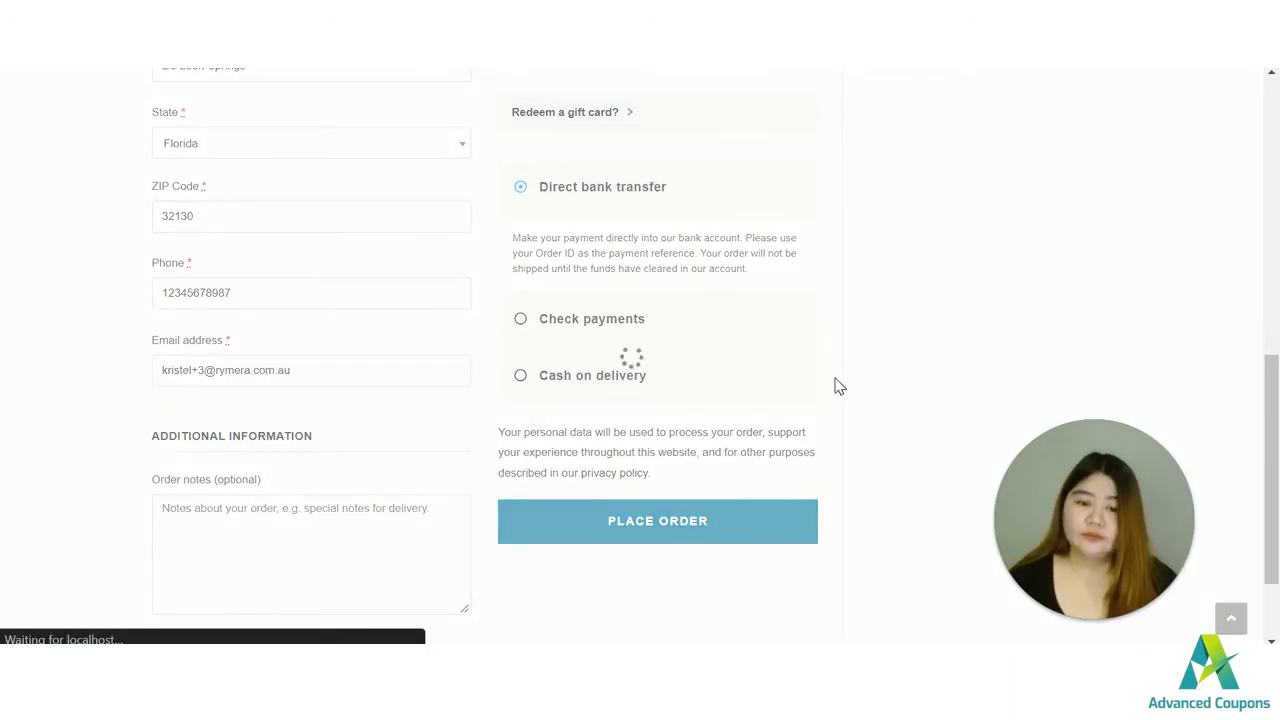
Step: Check the Order received page's two gift cards and total, then return to the Gift Card Edit product page
{"action": "scroll", "coordinate": [783, 329], "scroll_direction": "down", "scroll_amount": 3}
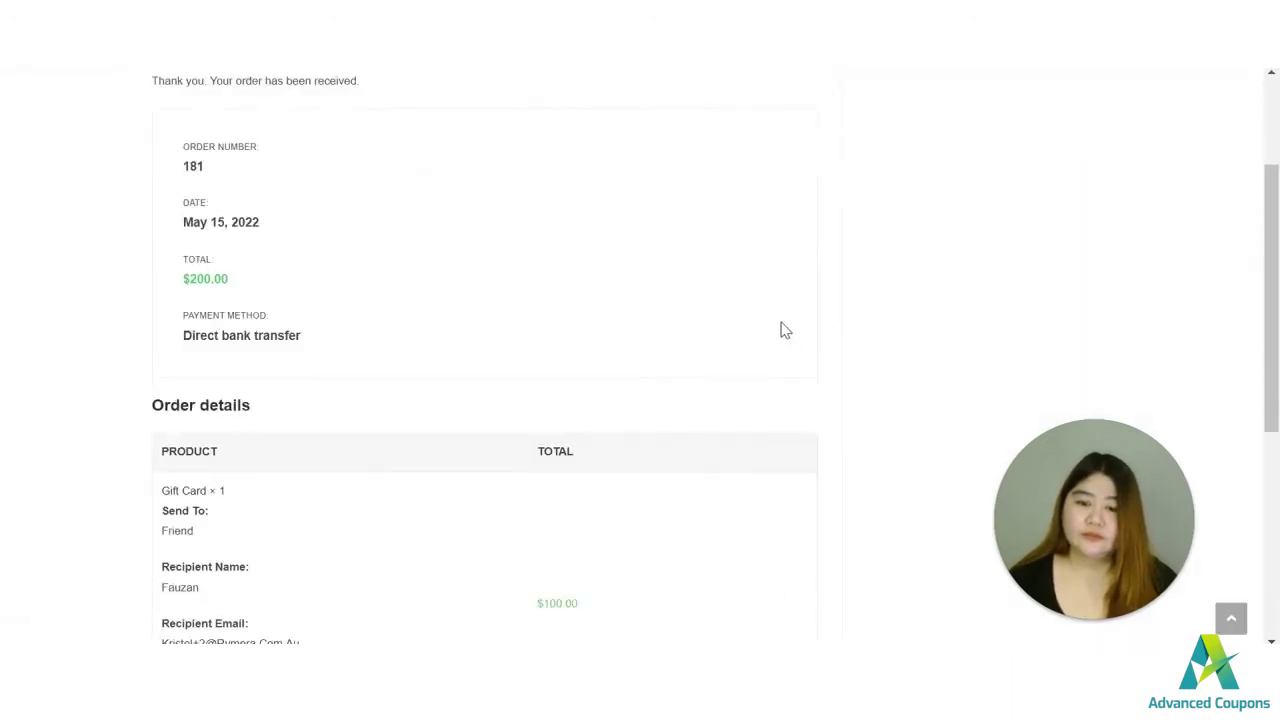
{"action": "scroll", "coordinate": [779, 325], "scroll_direction": "down", "scroll_amount": 3}
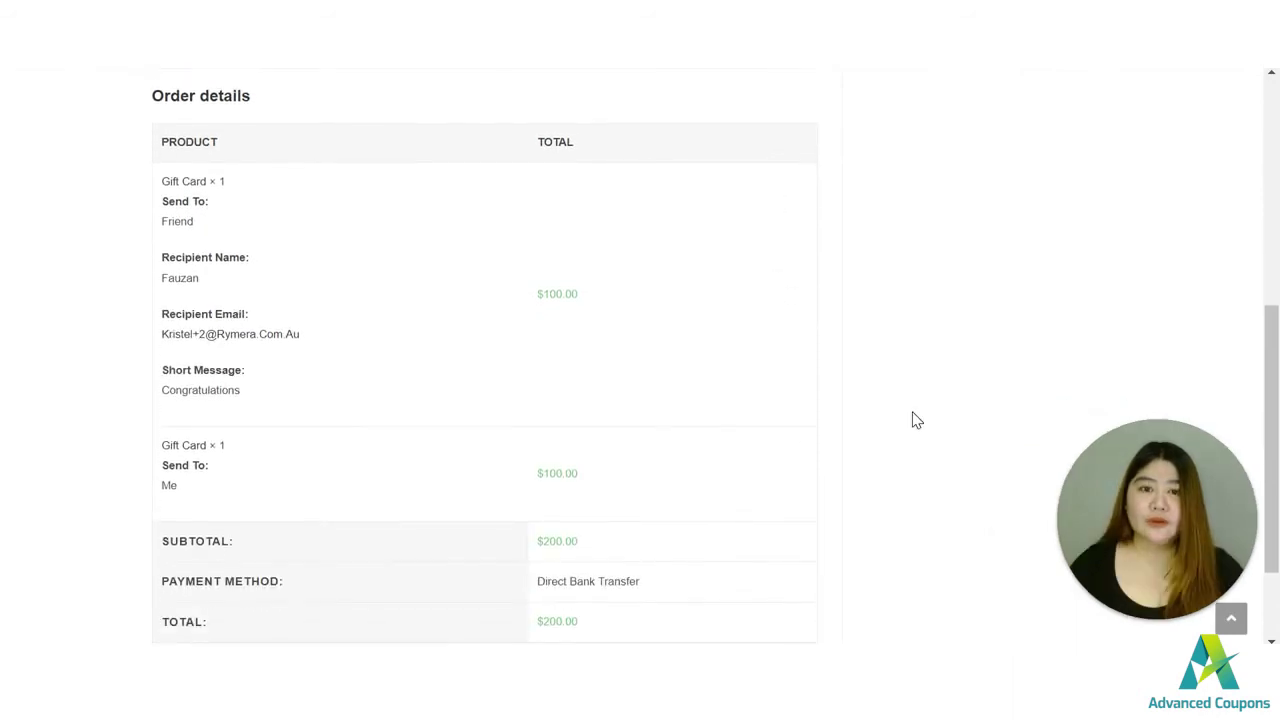
{"action": "scroll", "coordinate": [896, 392], "scroll_direction": "up", "scroll_amount": 2}
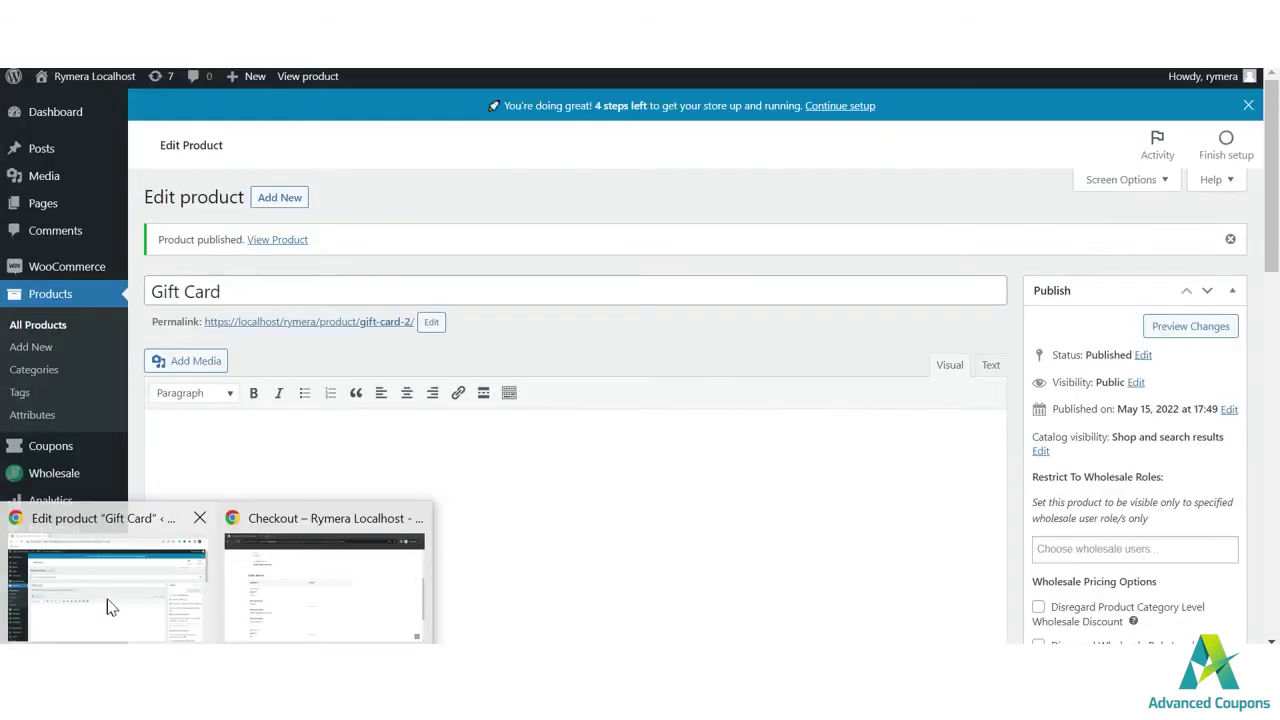
{"action": "left_click", "coordinate": [109, 600]}
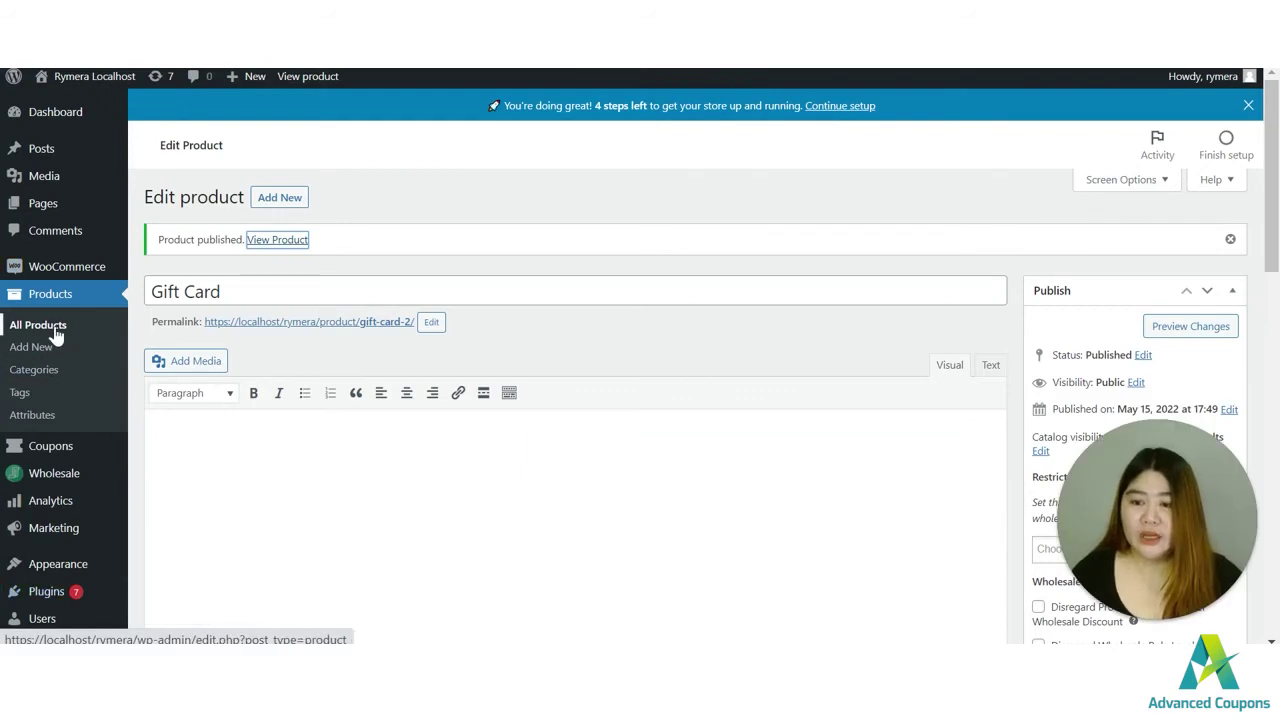
Step: Bulk-change the $200.00 order's status from on hold to Completed in the Orders list
{"action": "mouse_move", "coordinate": [51, 271]}
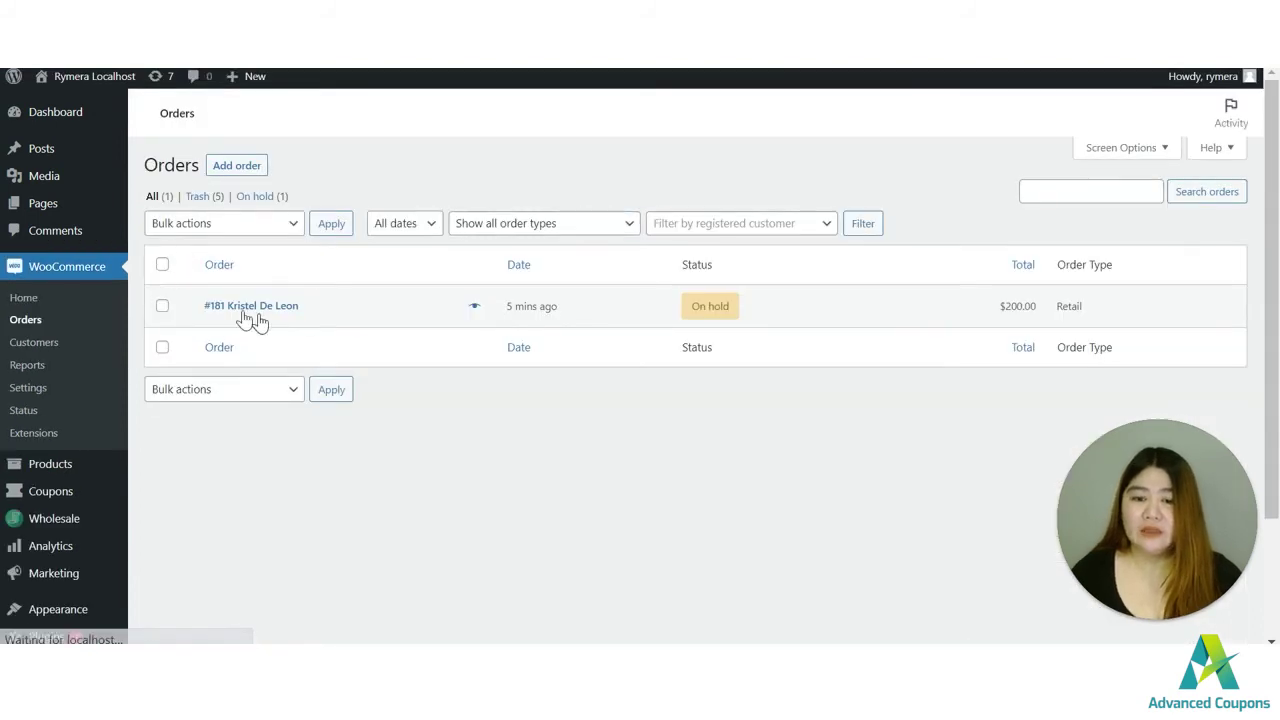
{"action": "left_click", "coordinate": [162, 266]}
{"action": "left_click", "coordinate": [292, 255]}
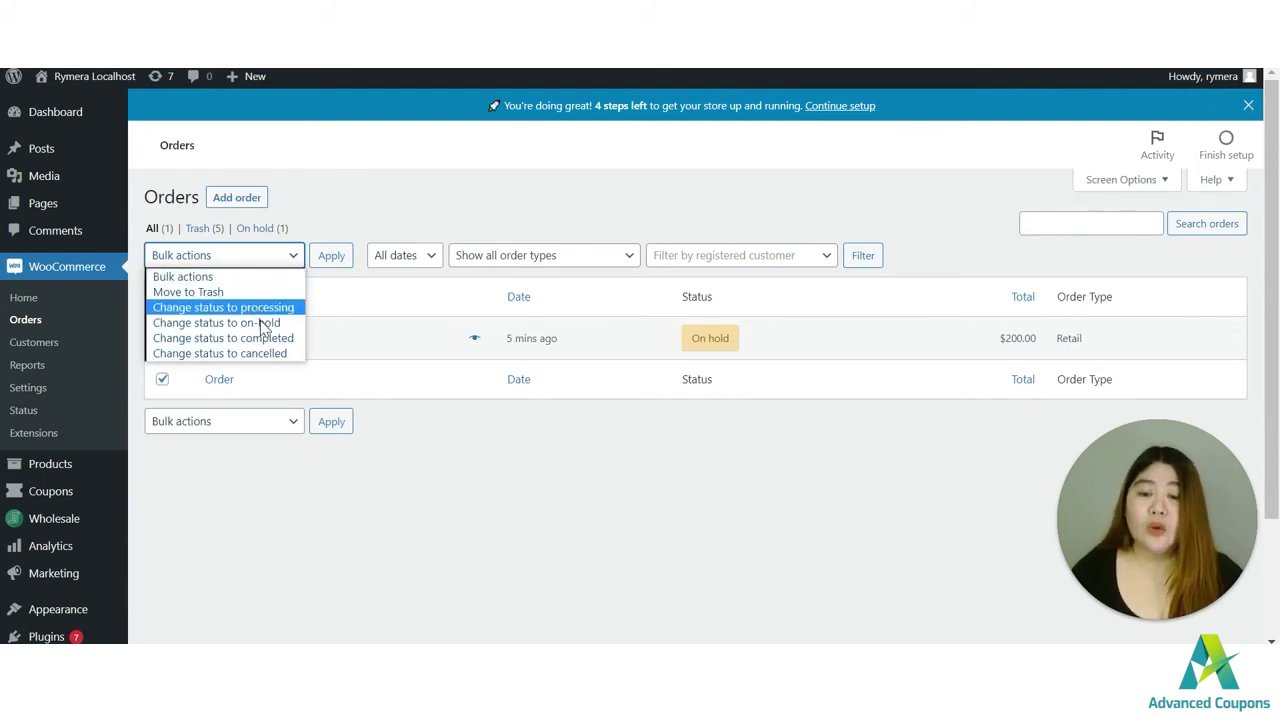
{"action": "left_click", "coordinate": [270, 340]}
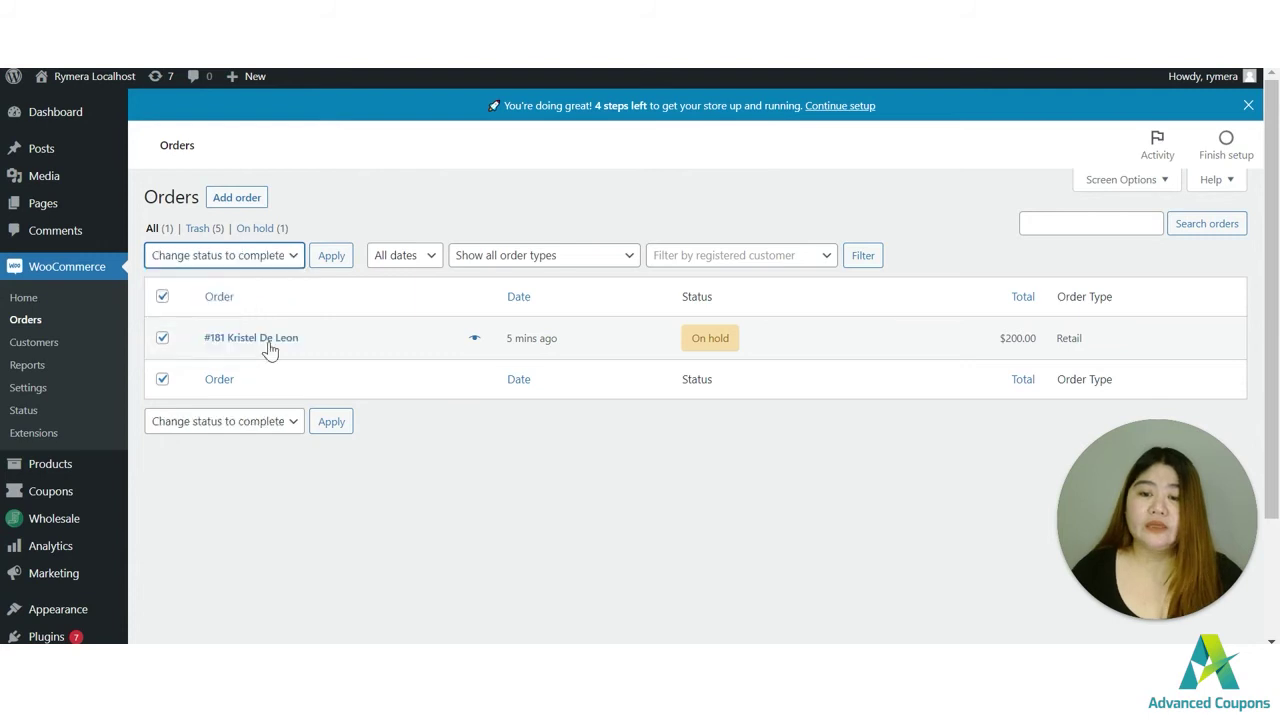
{"action": "left_click", "coordinate": [328, 257]}
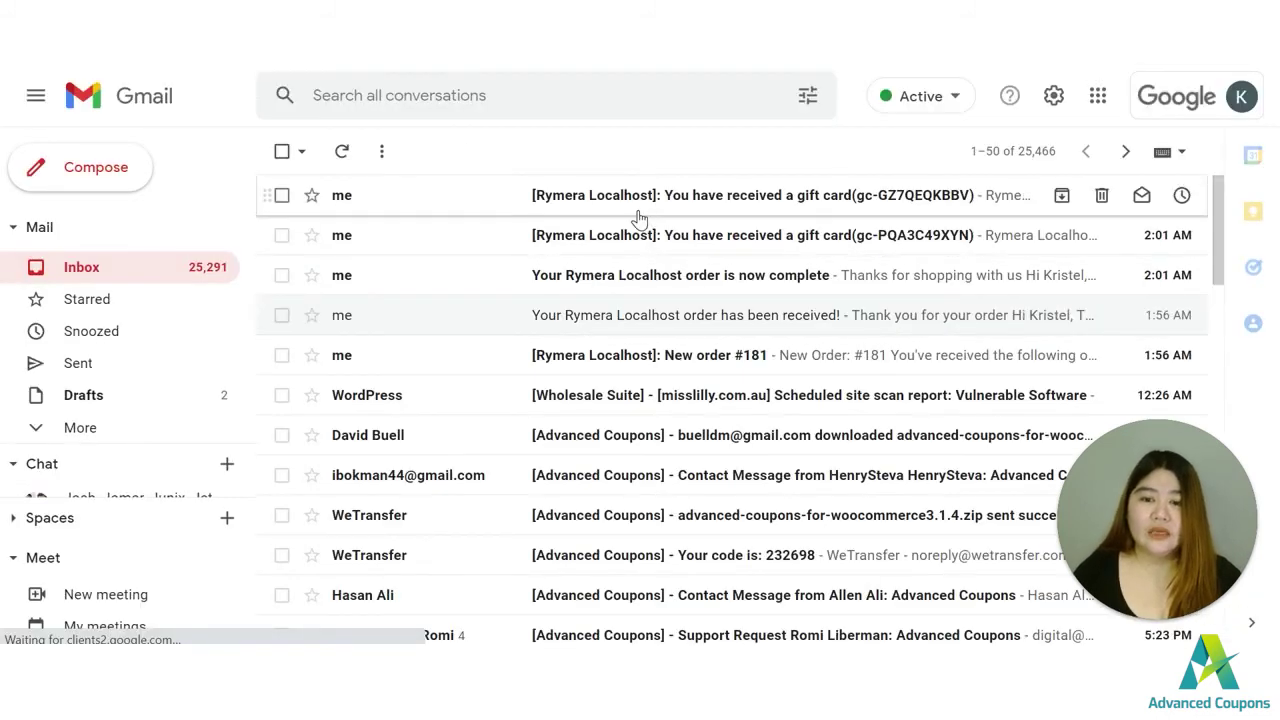
Step: Open the $100.00 gift card email and select its redemption code before returning to the store
{"action": "left_click", "coordinate": [845, 200]}
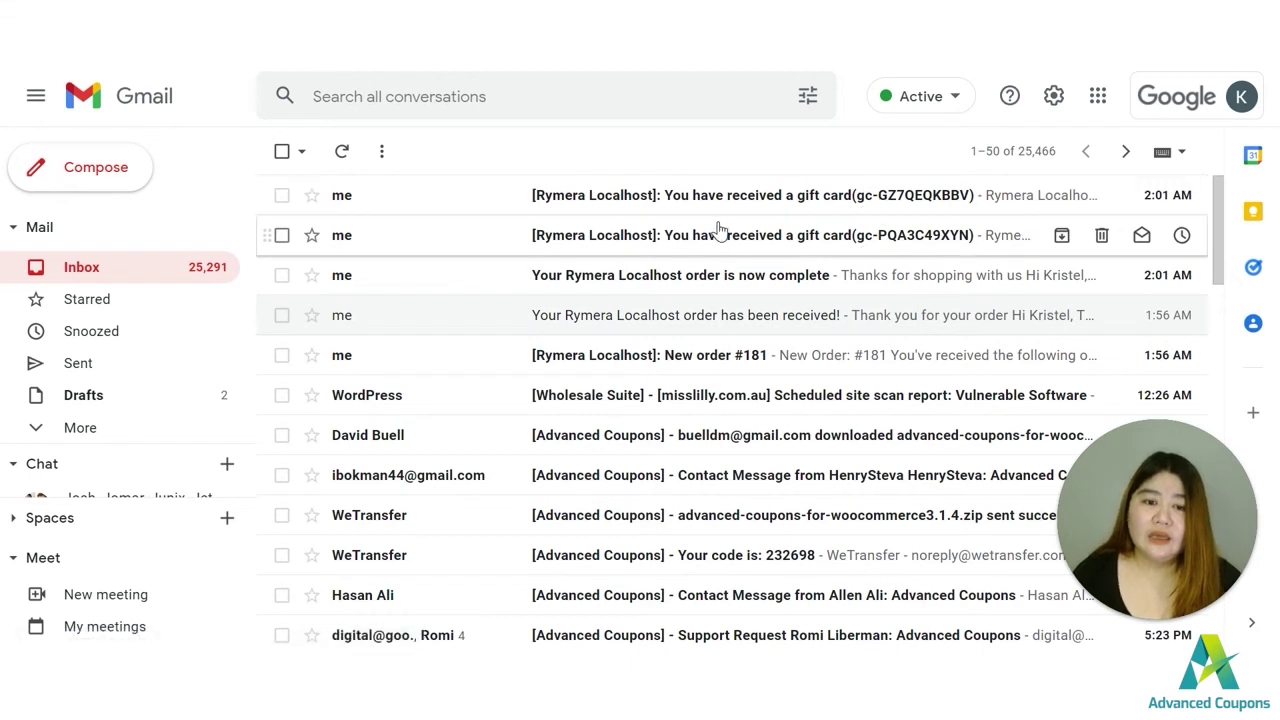
{"action": "scroll", "coordinate": [800, 258], "scroll_direction": "down", "scroll_amount": 2}
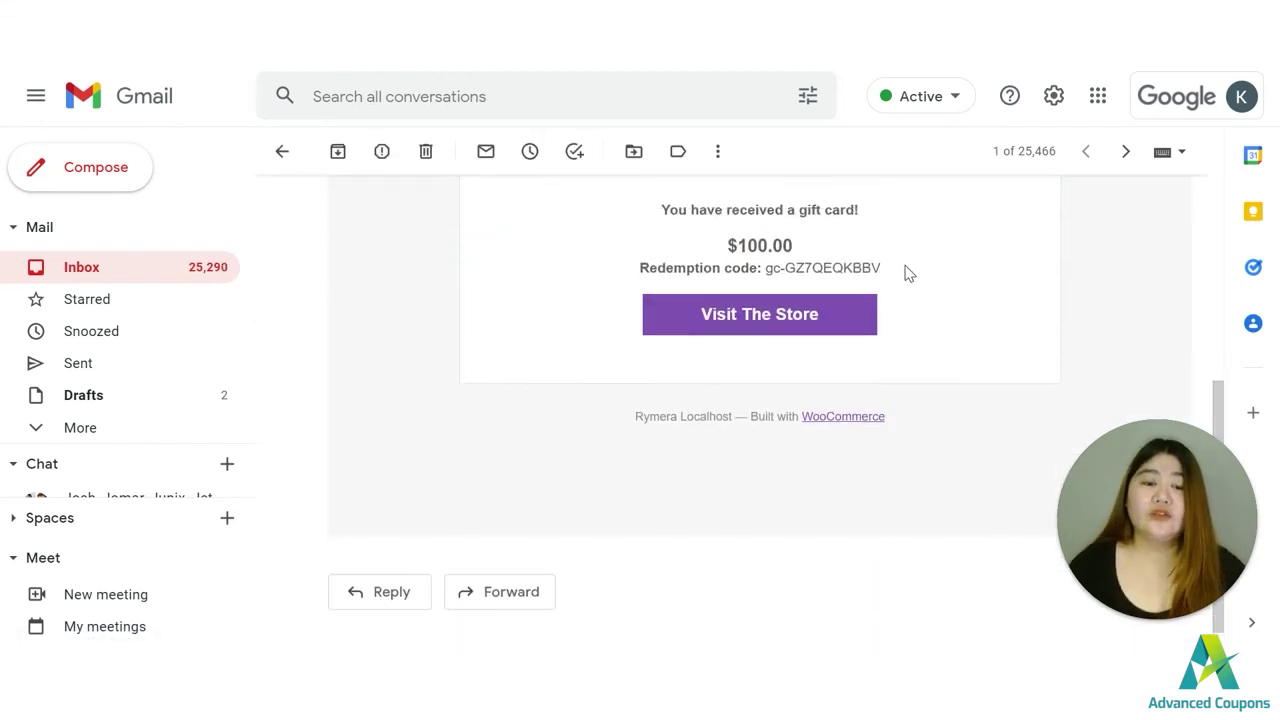
{"action": "left_click_drag", "start_coordinate": [881, 268], "coordinate": [784, 268]}
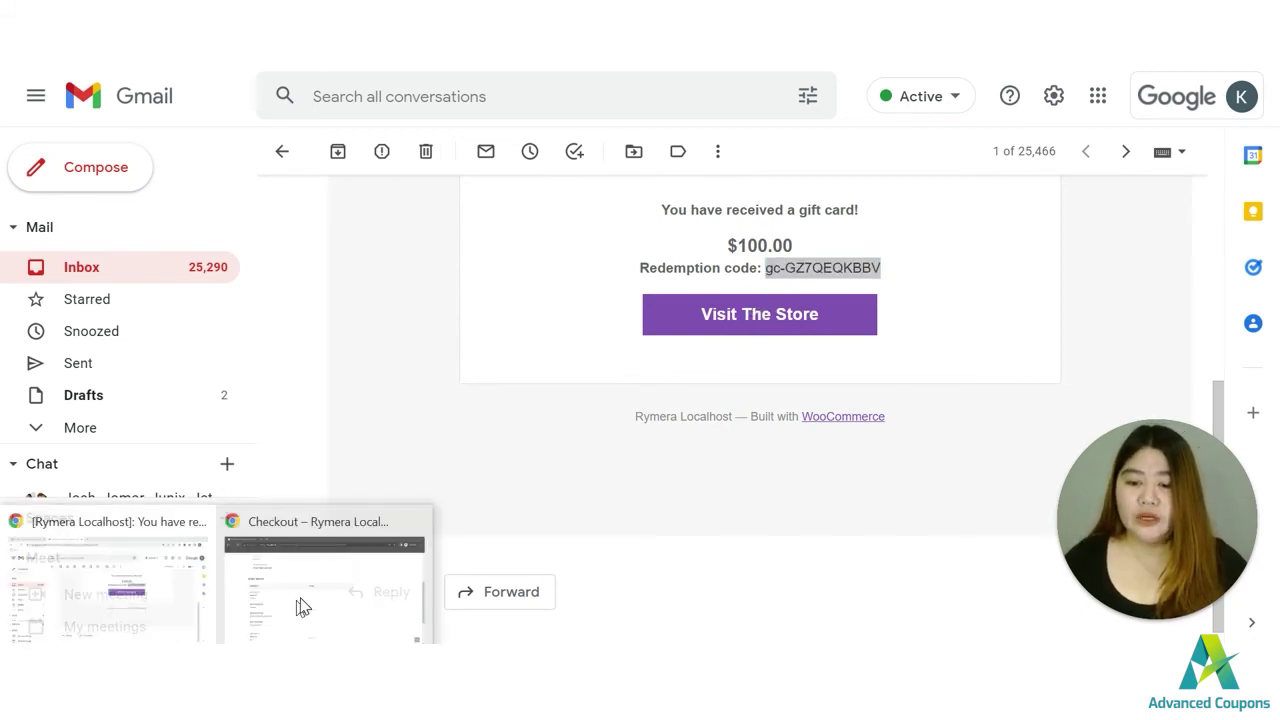
{"action": "left_click", "coordinate": [305, 598]}
Step: Log in with the customer's username and password, then open the My account dashboard
{"action": "scroll", "coordinate": [1074, 91], "scroll_direction": "up", "scroll_amount": 4}
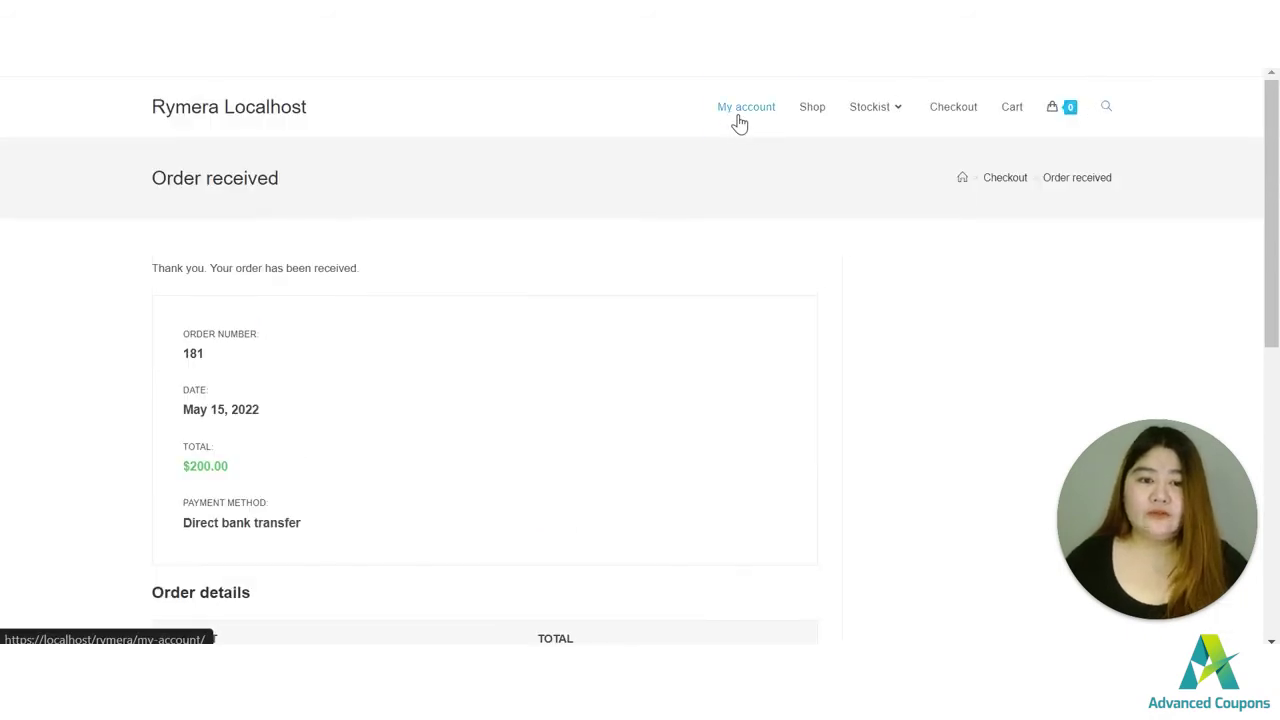
{"action": "left_click", "coordinate": [735, 120]}
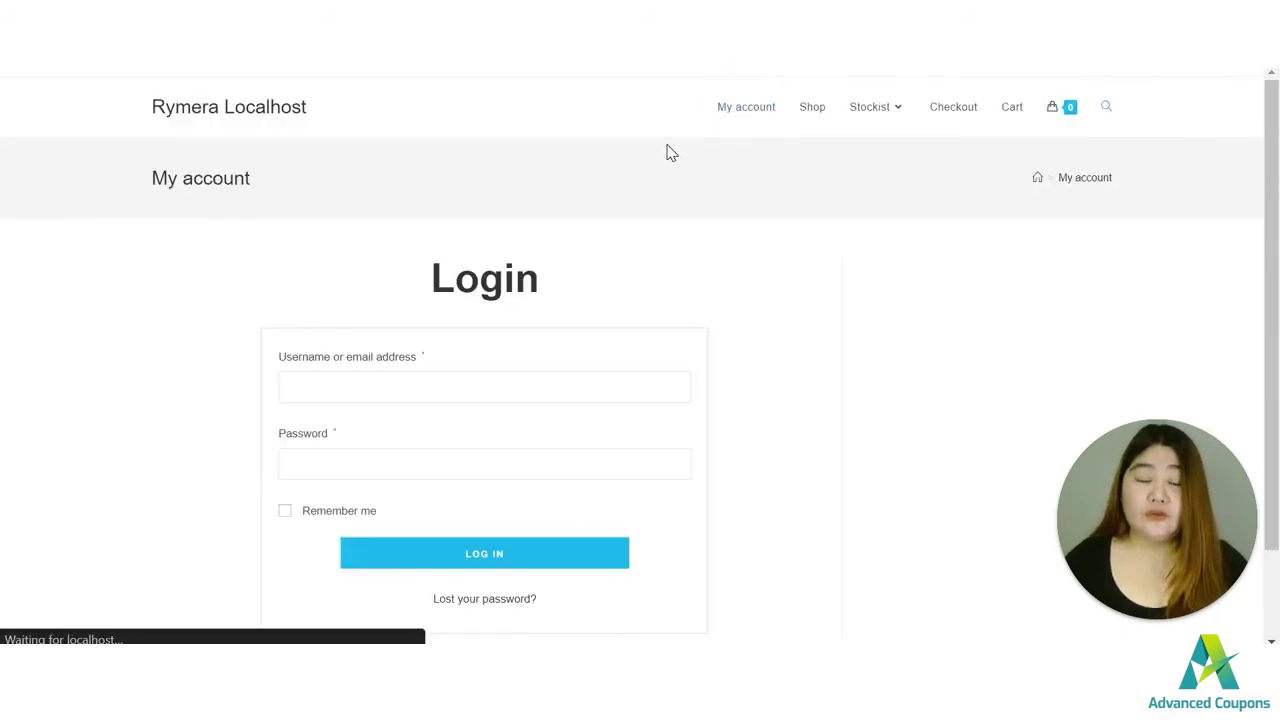
{"action": "left_click", "coordinate": [398, 400]}
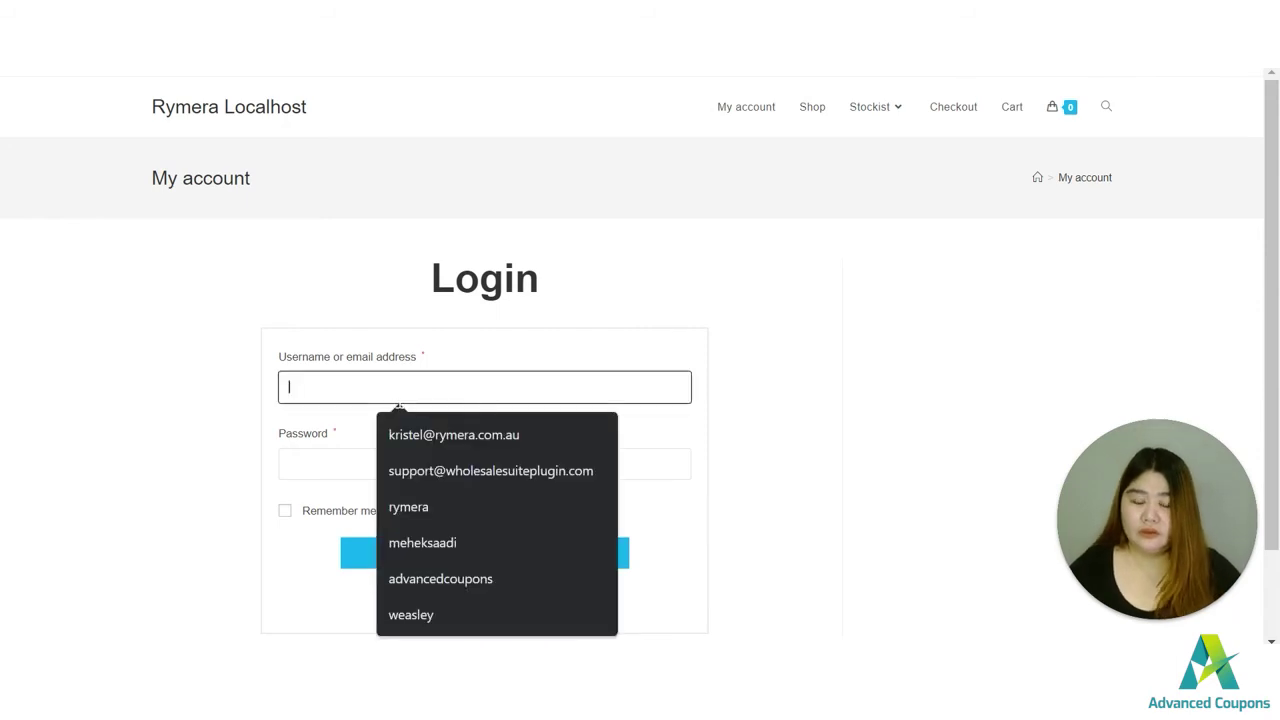
{"action": "type", "text": "kr"}
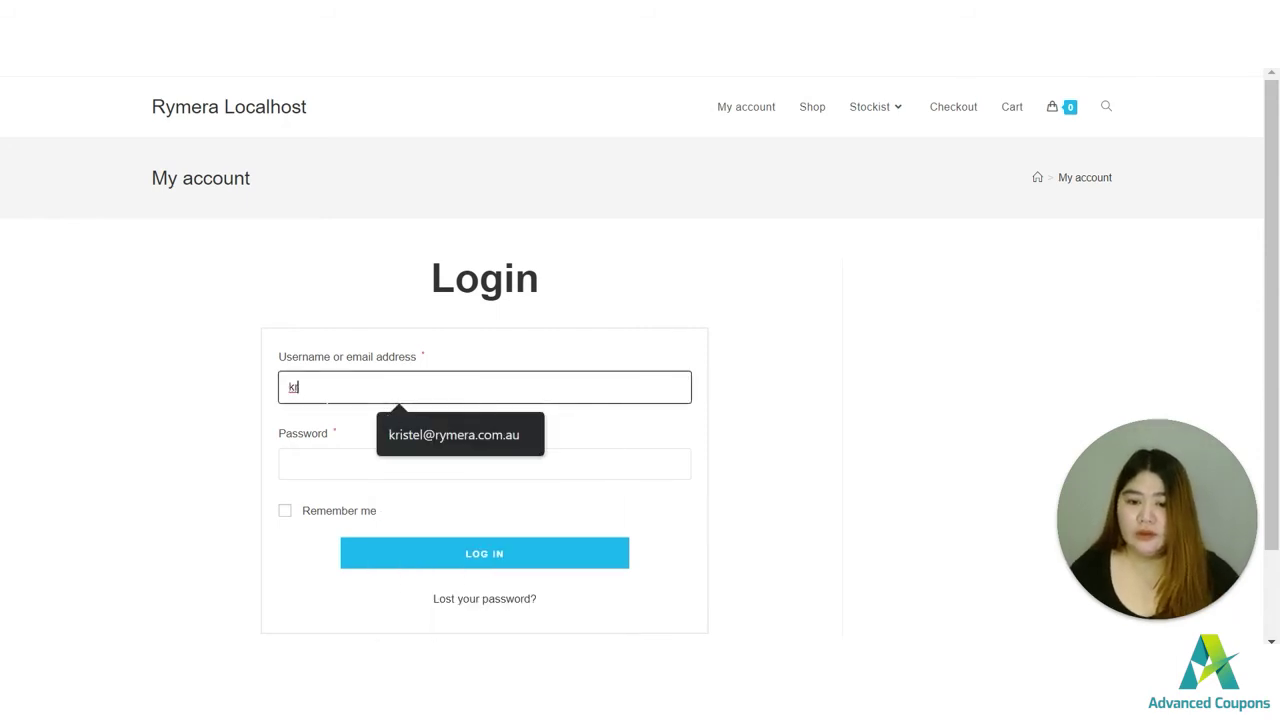
{"action": "key", "text": "BackSpace"}
{"action": "key", "text": "BackSpace"}
{"action": "type", "text": "wws_krist"}
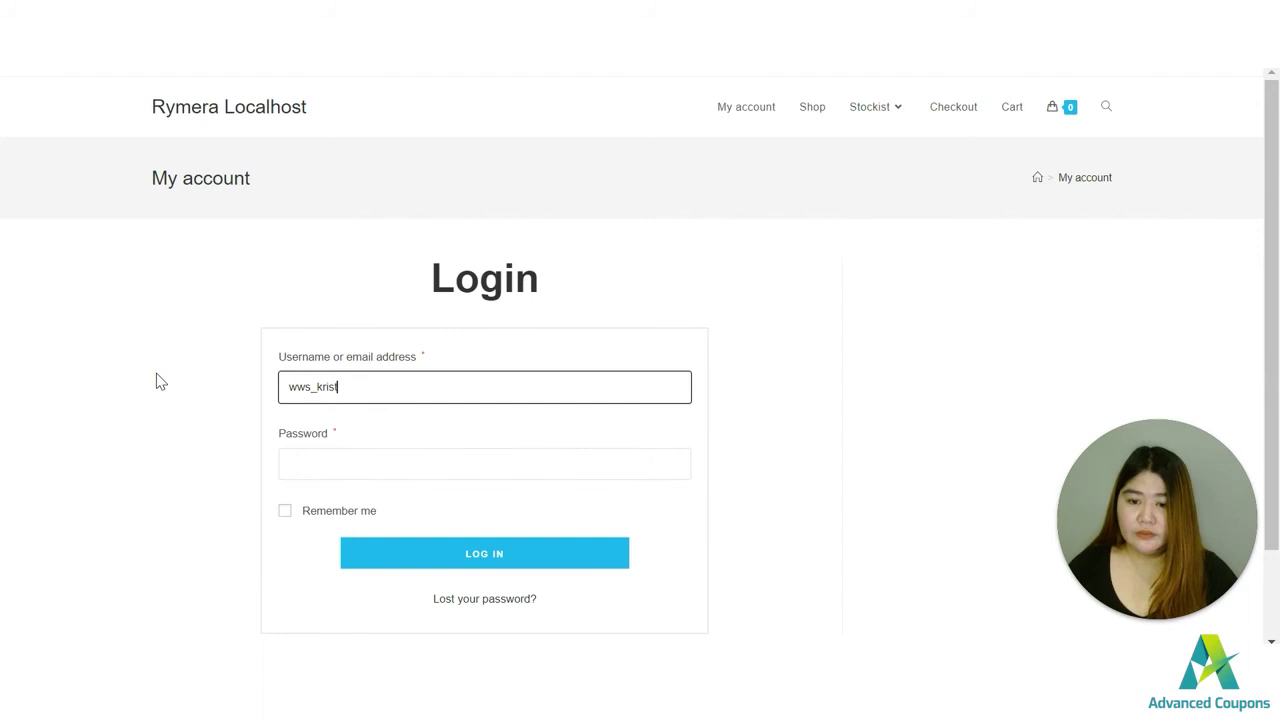
{"action": "type", "text": "el"}
{"action": "key", "text": "Tab"}
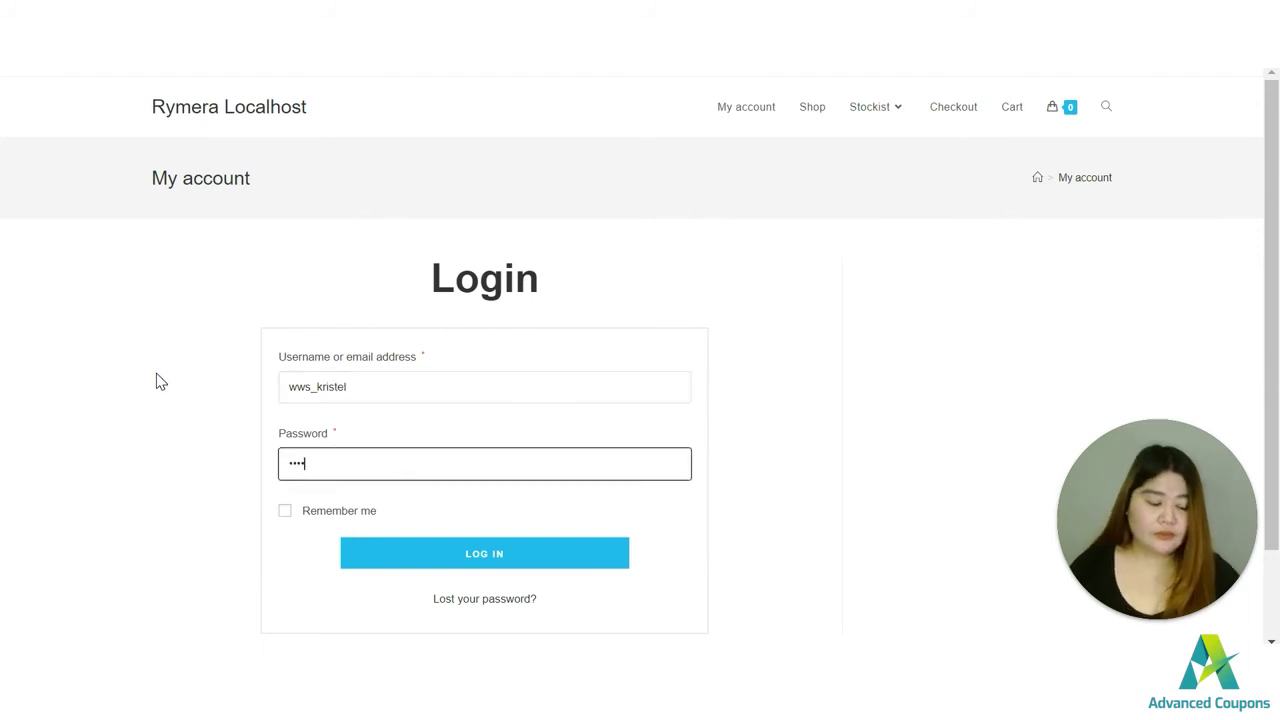
{"action": "key", "text": "Return"}
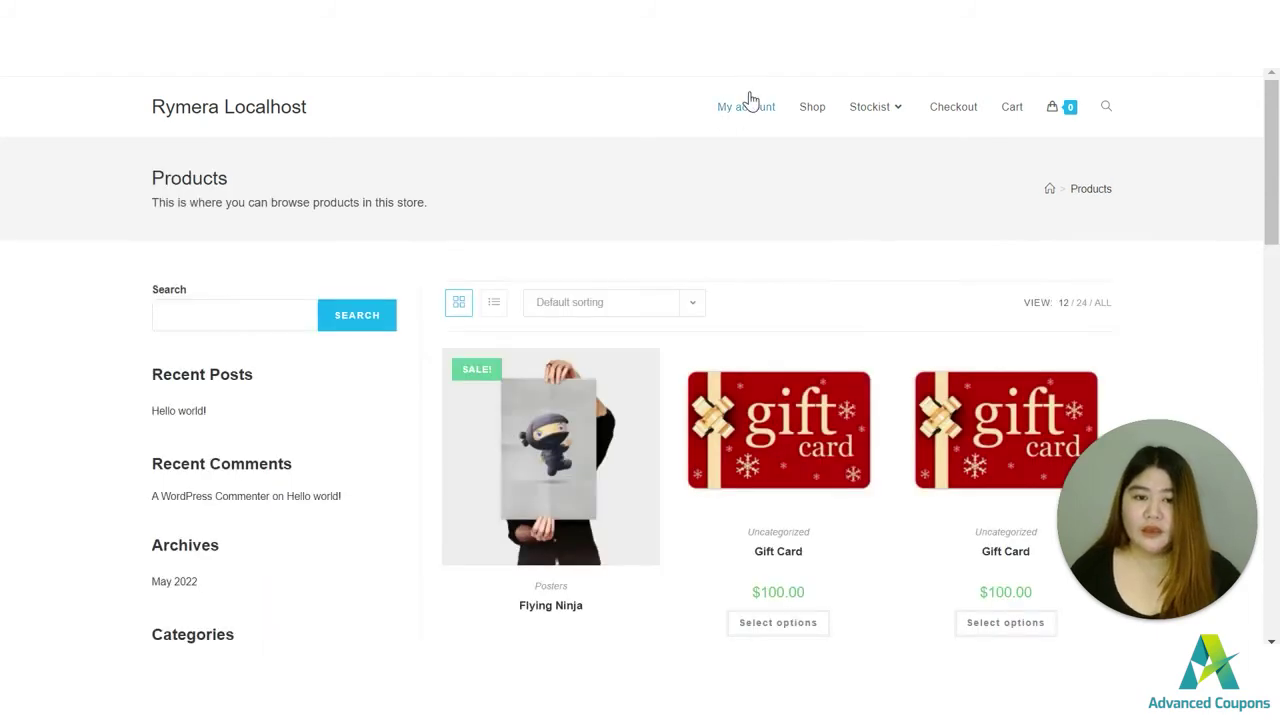
{"action": "left_click", "coordinate": [740, 110]}
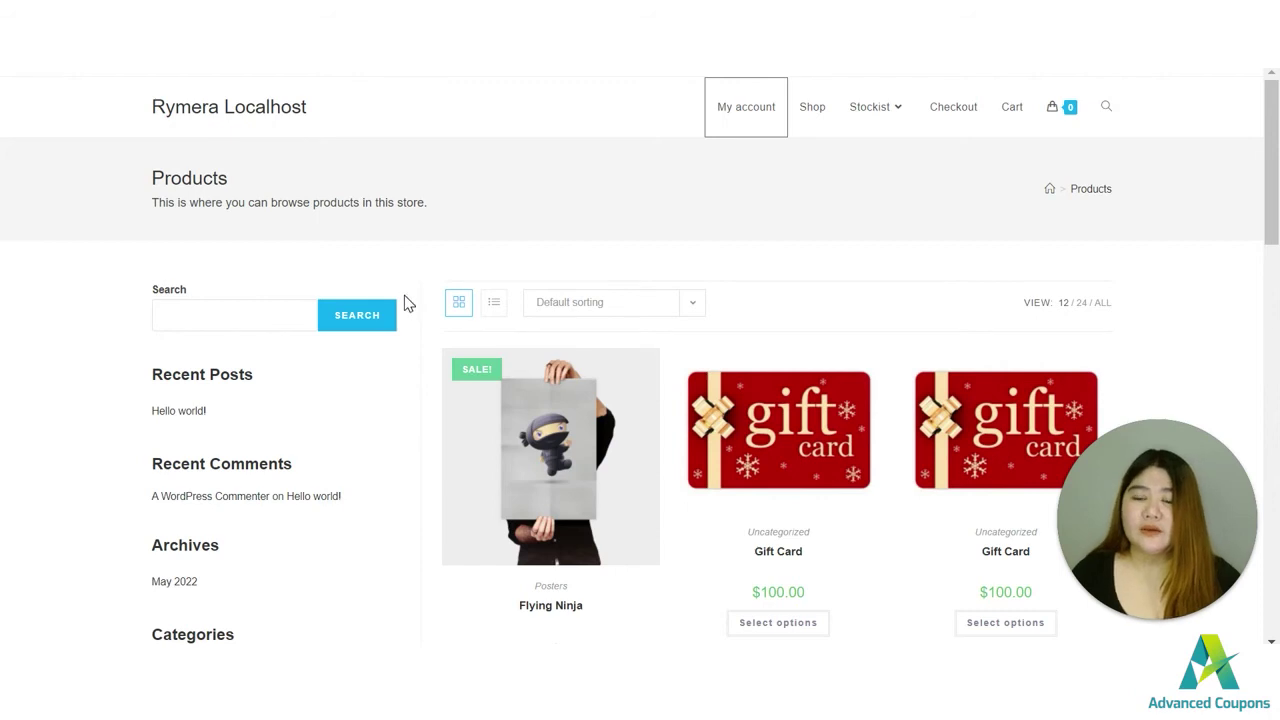
{"action": "scroll", "coordinate": [300, 330], "scroll_direction": "down", "scroll_amount": 1}
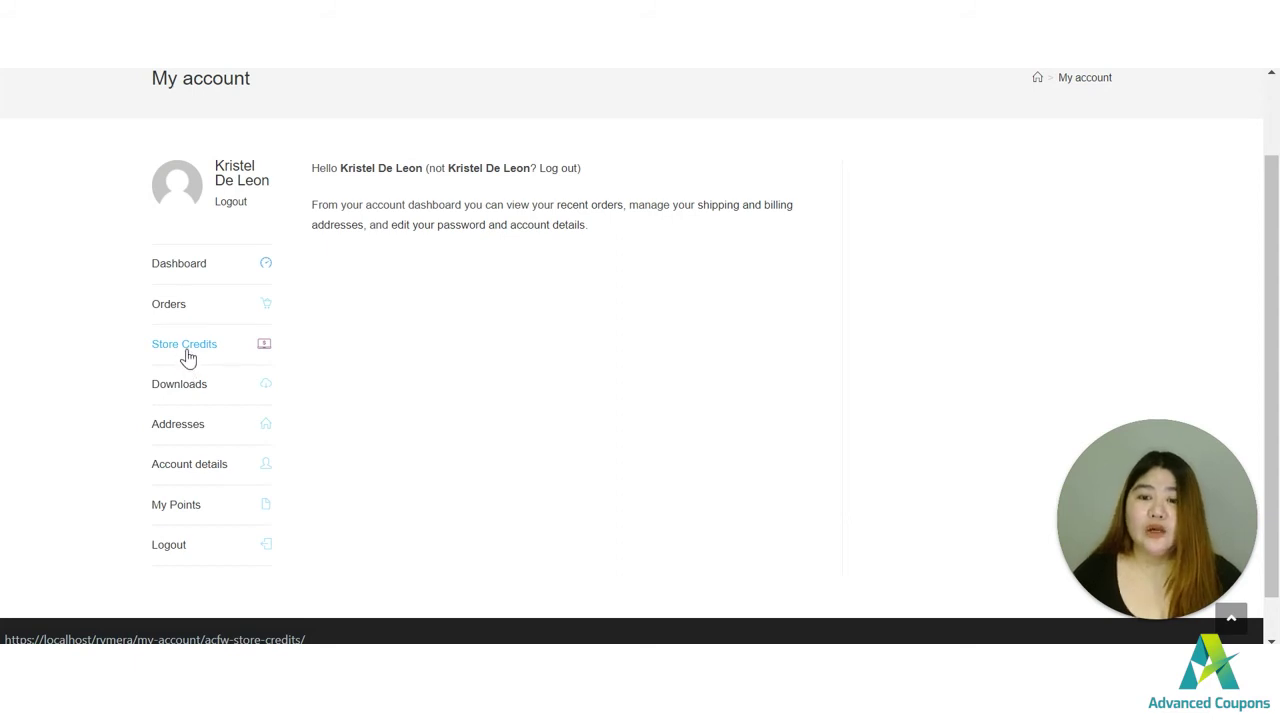
Step: Paste the gift card code on the Store Credits page and redeem it, raising the balance to $200.00
{"action": "left_click", "coordinate": [188, 358]}
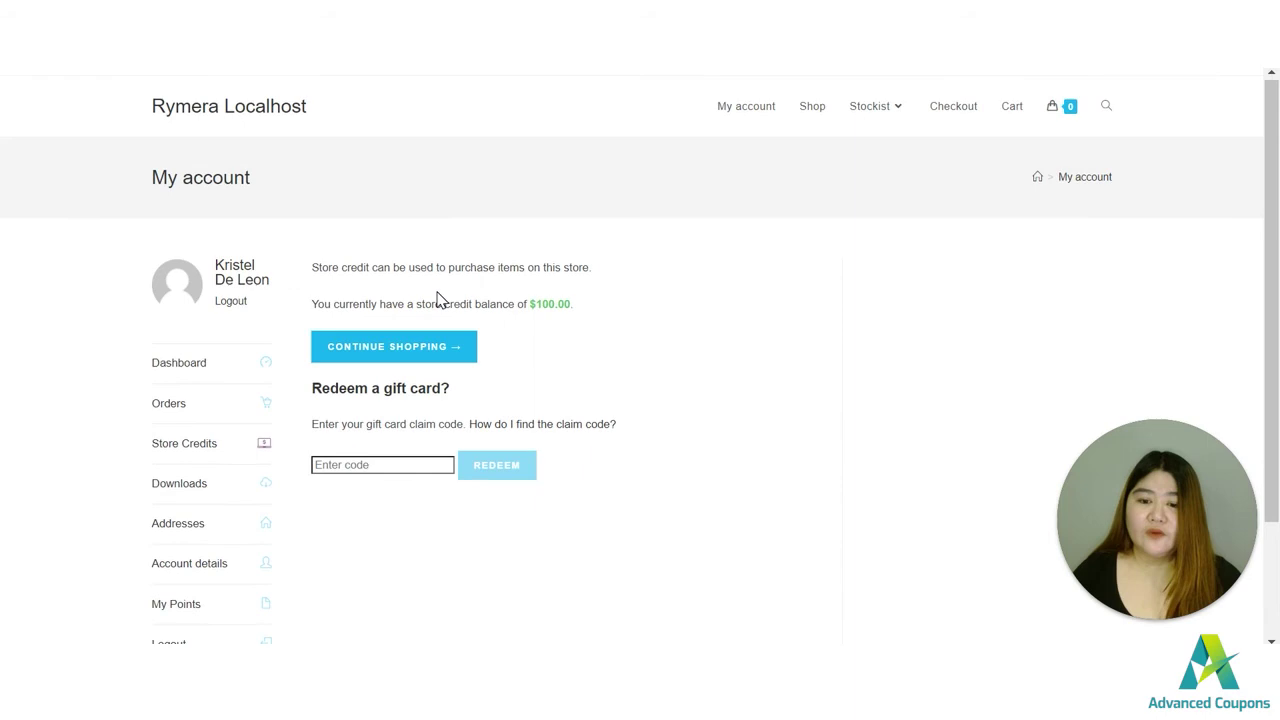
{"action": "scroll", "coordinate": [437, 294], "scroll_direction": "down", "scroll_amount": 1}
{"action": "type", "text": "gc-GZ7QEKBBV"}
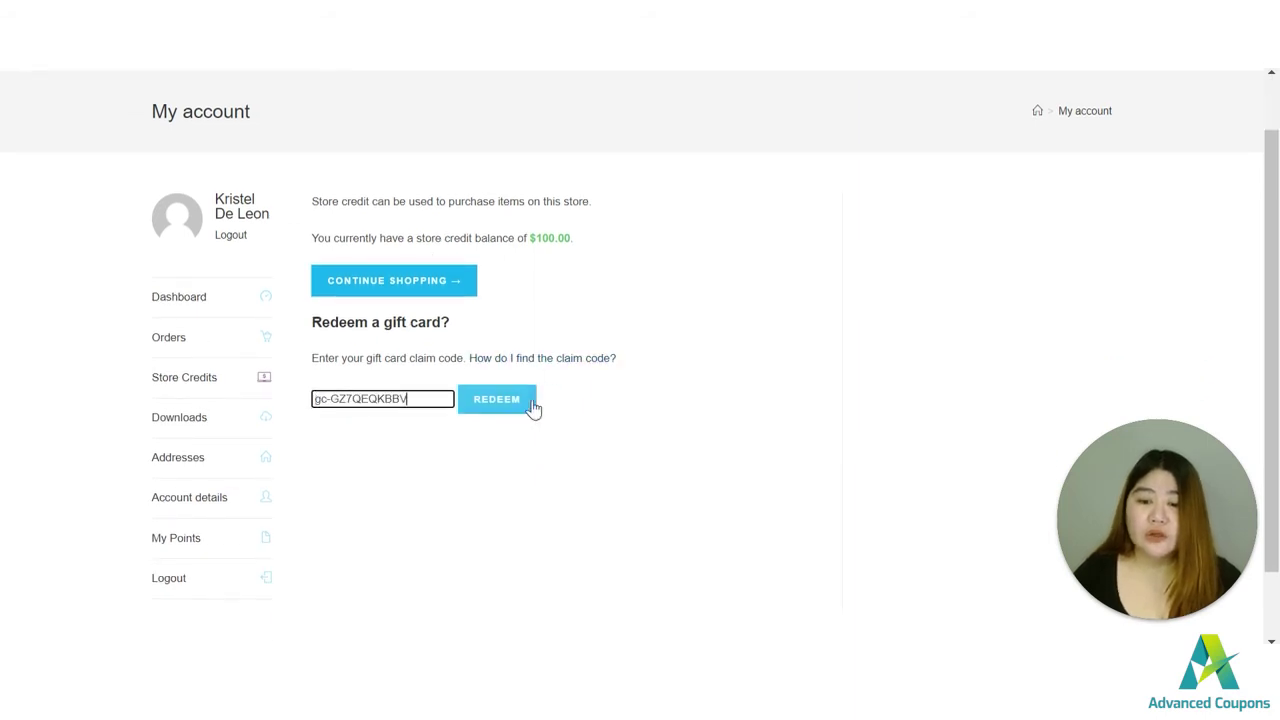
{"action": "left_click", "coordinate": [502, 412]}
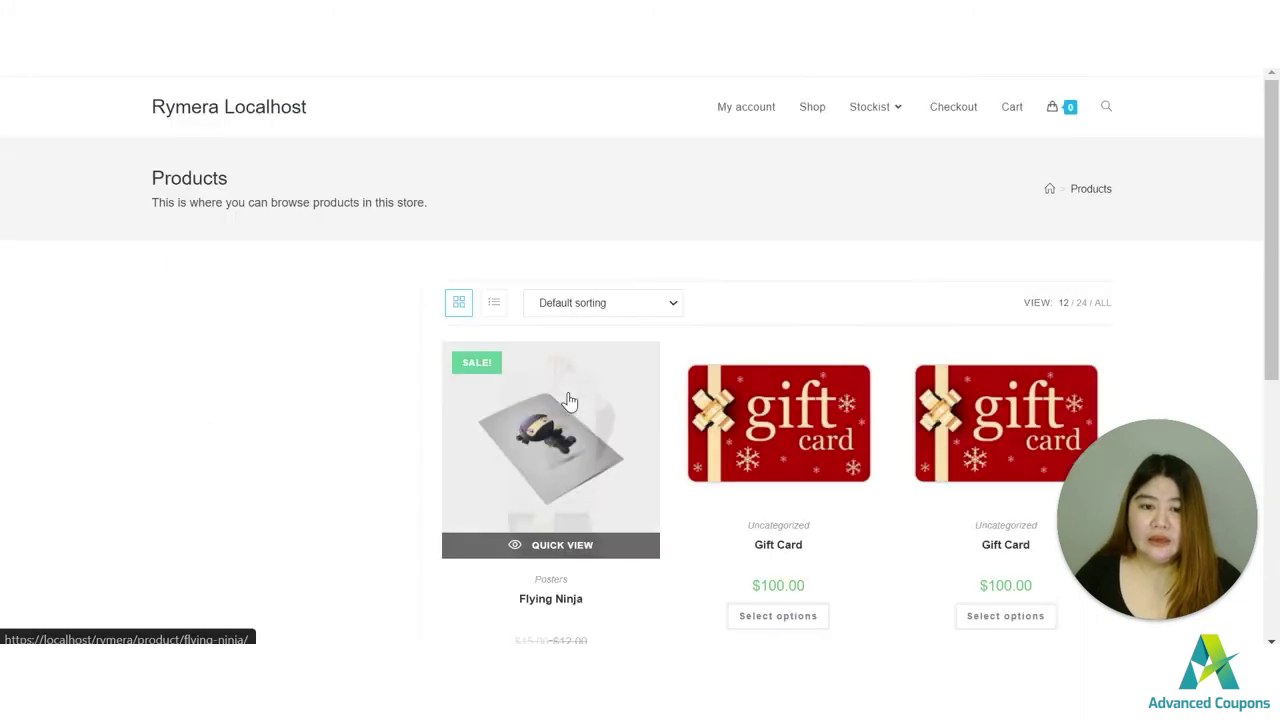
Step: Add the Happy Ninja tee and hoodie, Ninja Silhouette and Patient Ninja to the cart
{"action": "scroll", "coordinate": [580, 414], "scroll_direction": "down", "scroll_amount": 5}
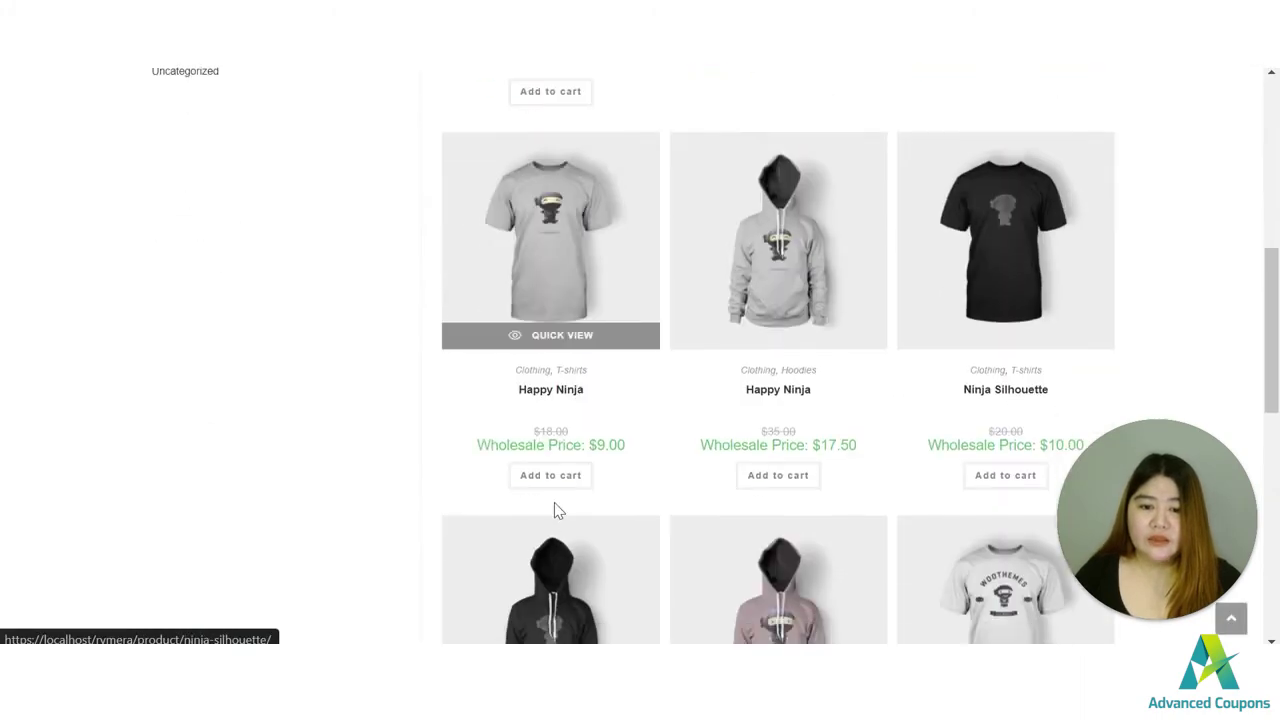
{"action": "left_click", "coordinate": [554, 484]}
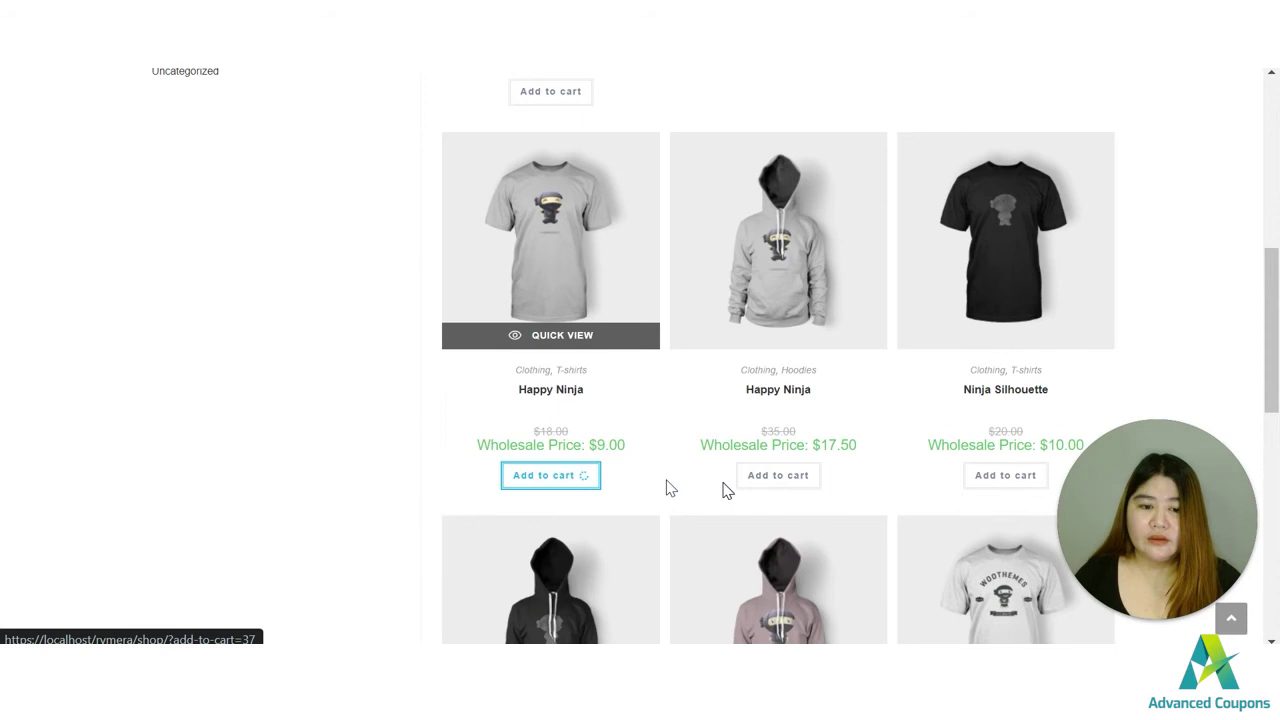
{"action": "left_click", "coordinate": [800, 487]}
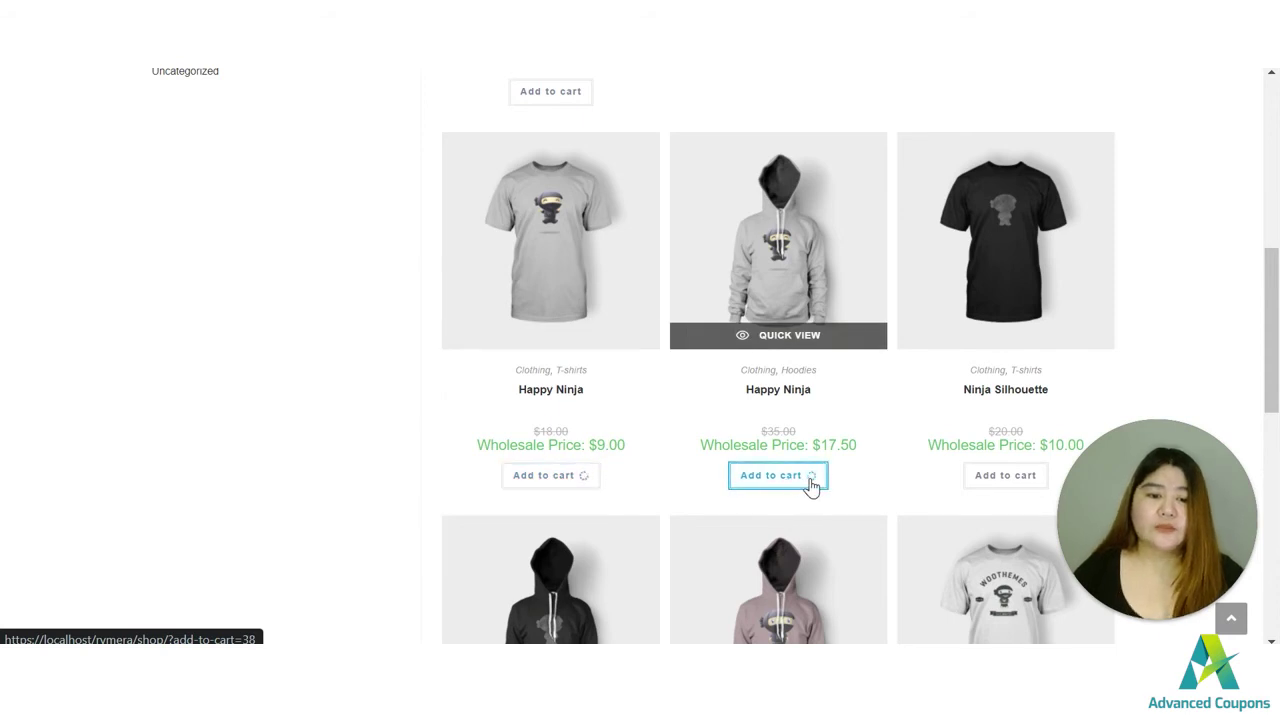
{"action": "left_click", "coordinate": [1004, 480]}
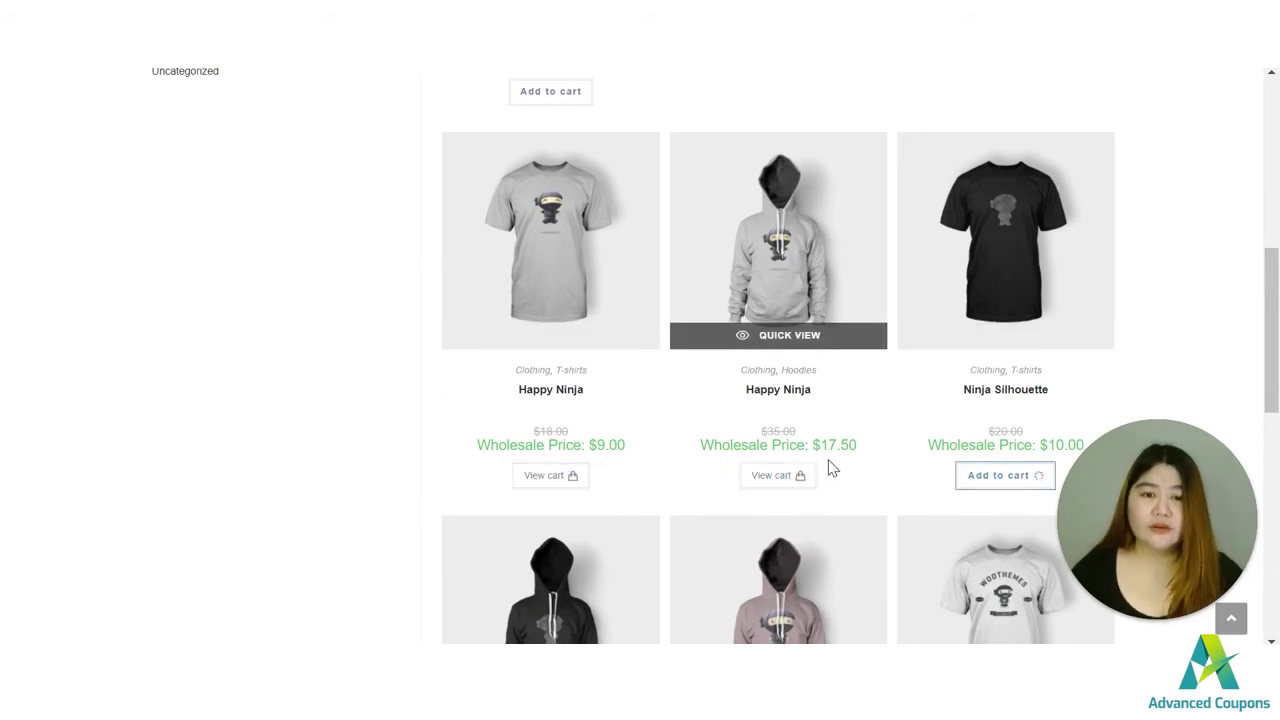
{"action": "scroll", "coordinate": [829, 471], "scroll_direction": "down", "scroll_amount": 3}
{"action": "left_click", "coordinate": [797, 560]}
{"action": "scroll", "coordinate": [869, 360], "scroll_direction": "up", "scroll_amount": 10}
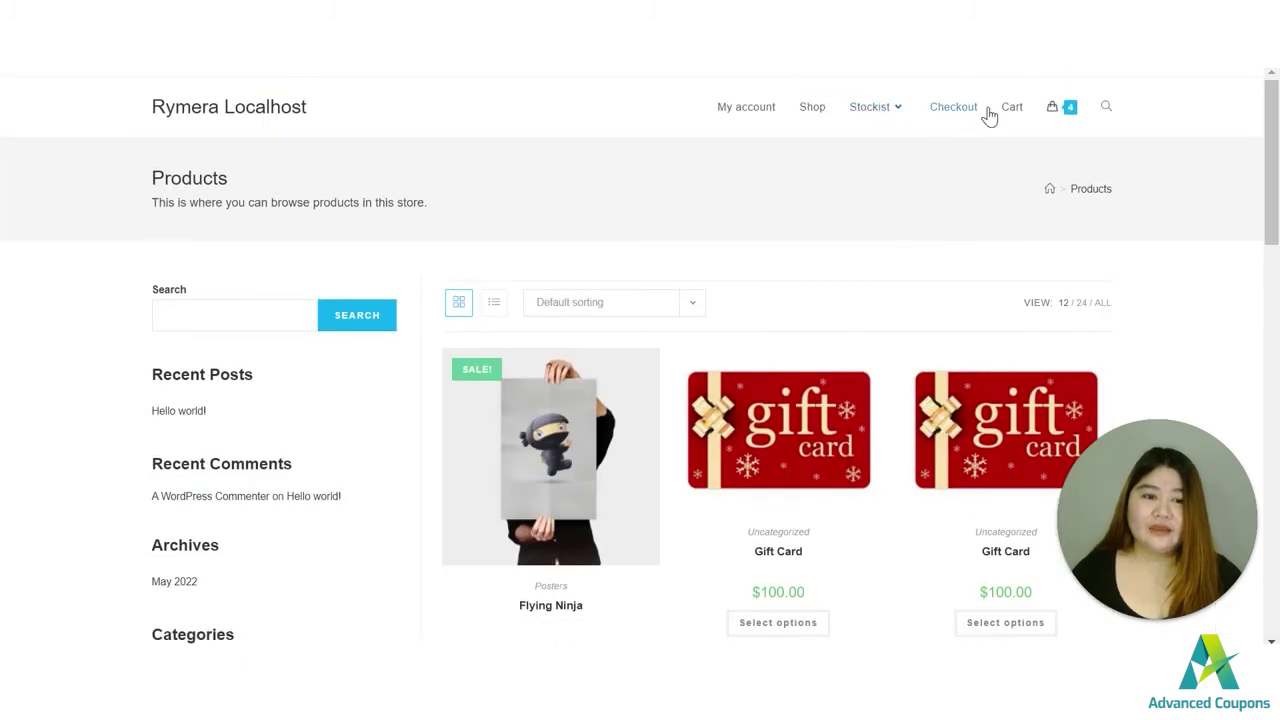
Step: Review the $104.00 cart with $50.00 flat-rate shipping and proceed to checkout
{"action": "left_click", "coordinate": [1049, 114]}
{"action": "scroll", "coordinate": [677, 623], "scroll_direction": "down", "scroll_amount": 3}
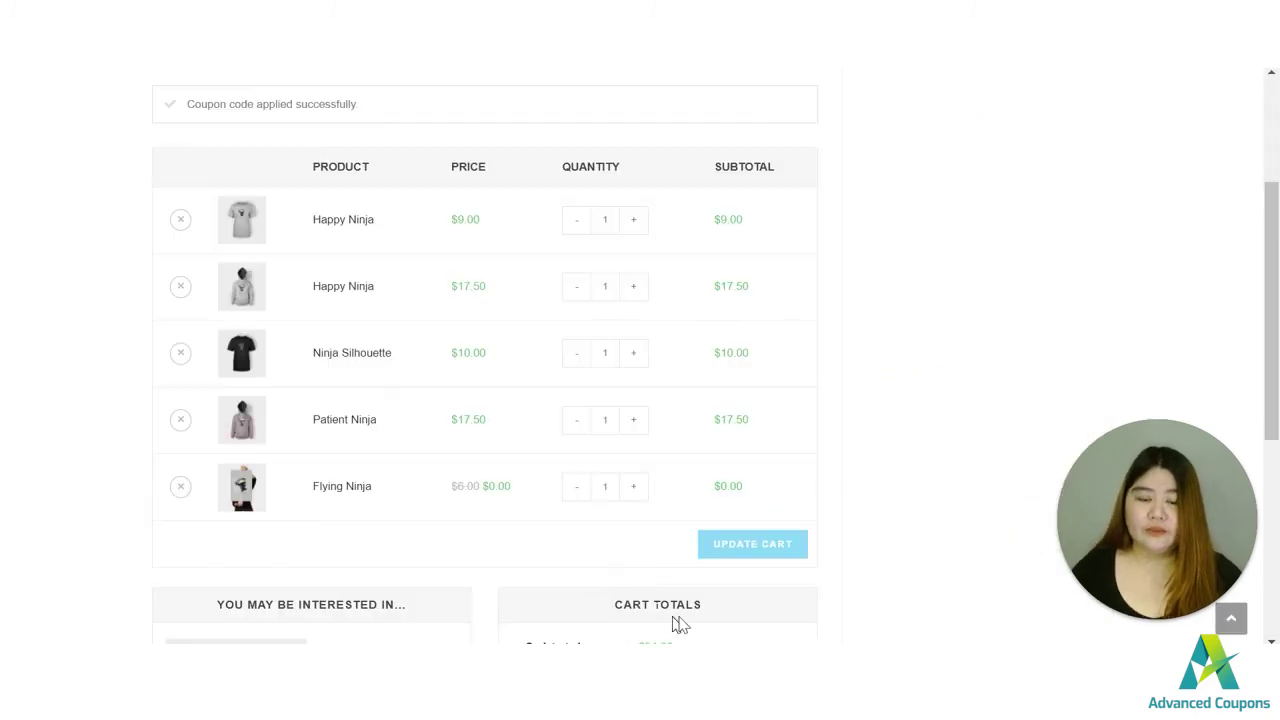
{"action": "scroll", "coordinate": [700, 476], "scroll_direction": "down", "scroll_amount": 1}
{"action": "scroll", "coordinate": [837, 449], "scroll_direction": "down", "scroll_amount": 3}
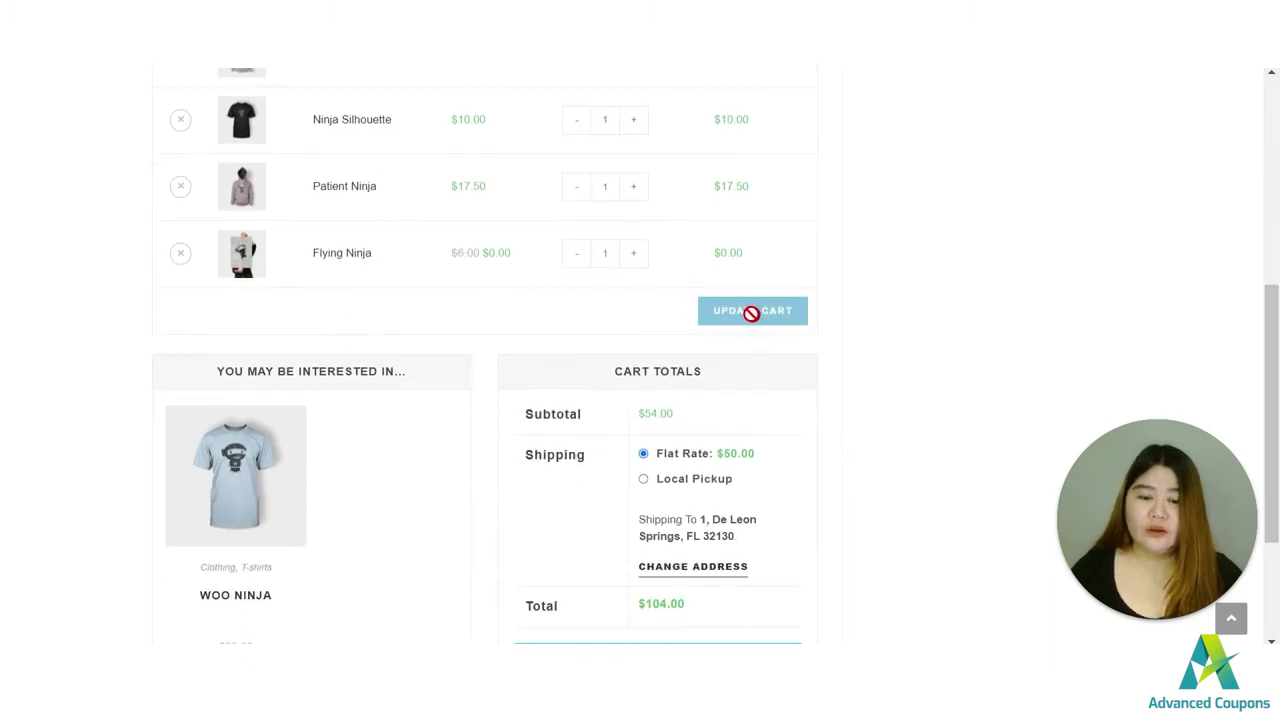
{"action": "scroll", "coordinate": [690, 520], "scroll_direction": "down", "scroll_amount": 3}
{"action": "left_click", "coordinate": [705, 472]}
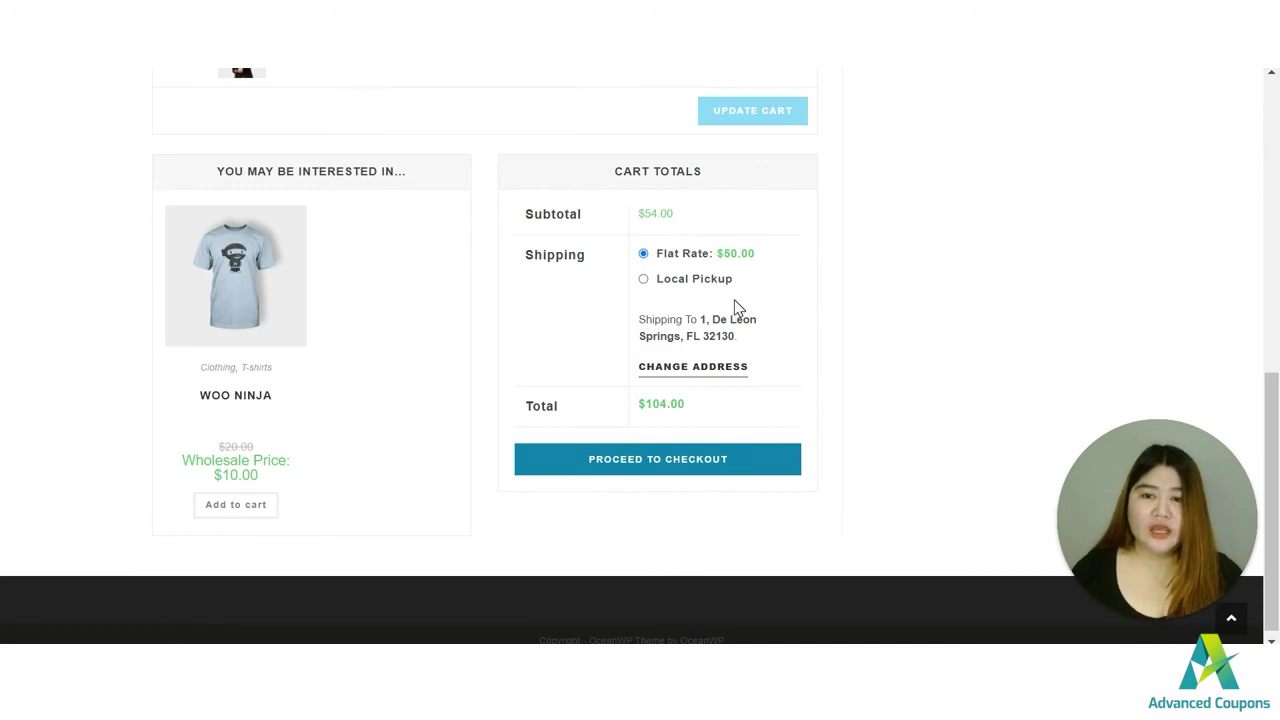
Step: Apply 104 of store credit to bring the checkout total to $0.00 and place the order
{"action": "scroll", "coordinate": [715, 300], "scroll_direction": "down", "scroll_amount": 1}
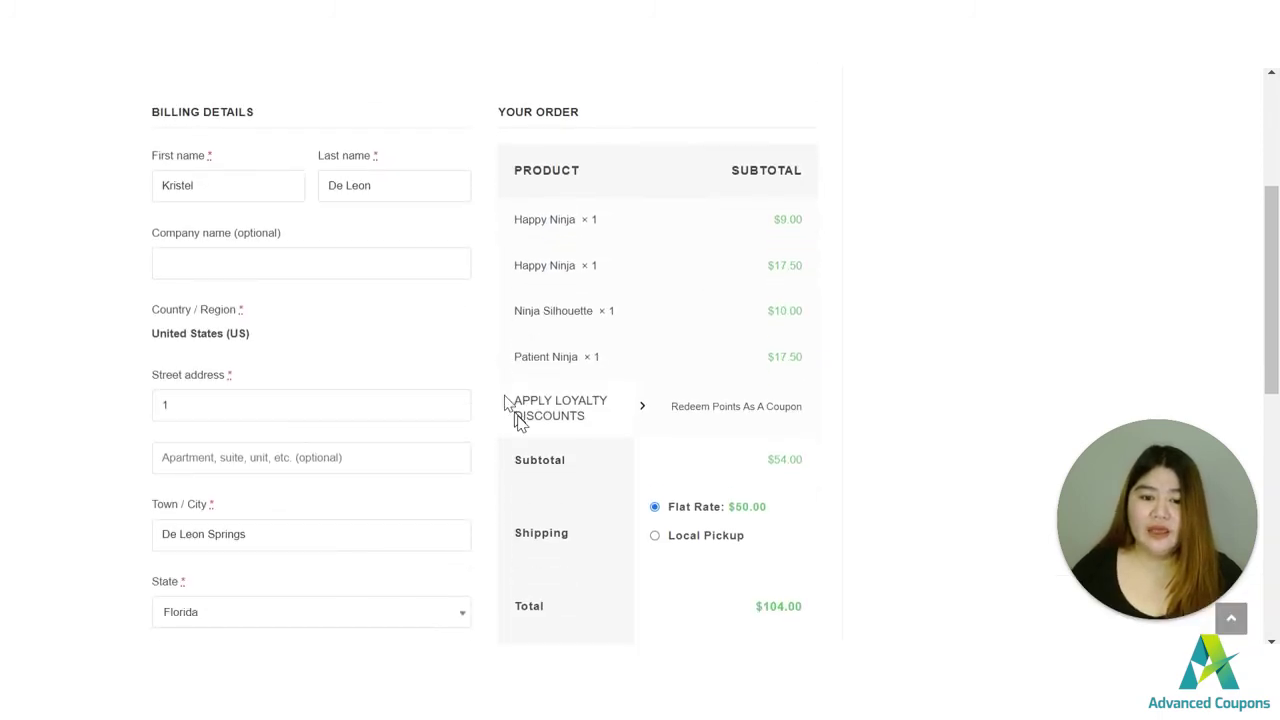
{"action": "scroll", "coordinate": [798, 440], "scroll_direction": "down", "scroll_amount": 2}
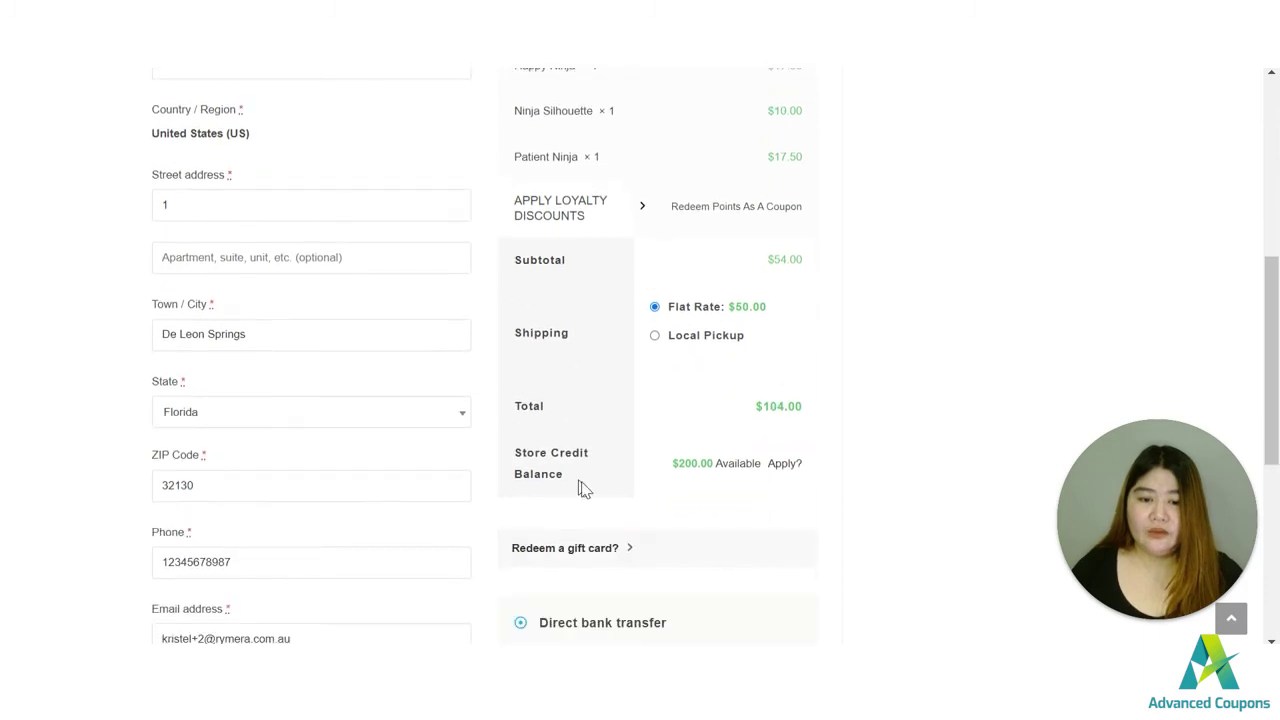
{"action": "left_click_drag", "start_coordinate": [514, 452], "coordinate": [574, 486]}
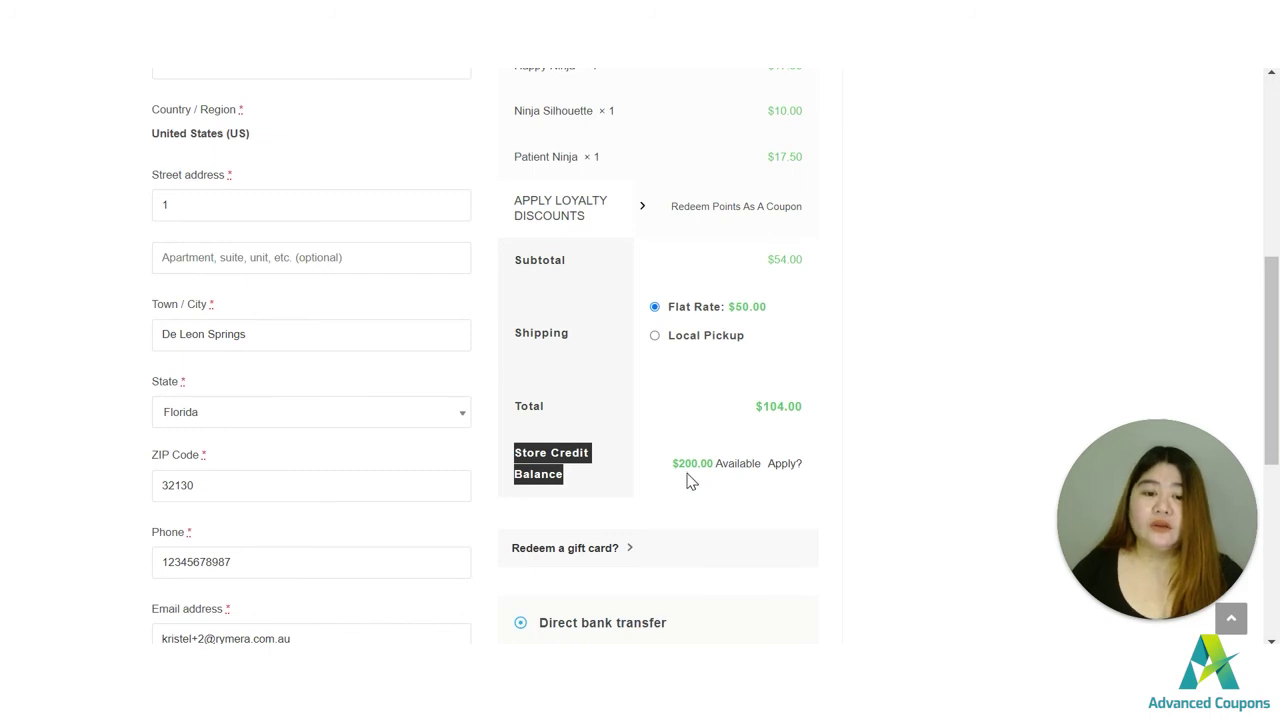
{"action": "left_click", "coordinate": [785, 465]}
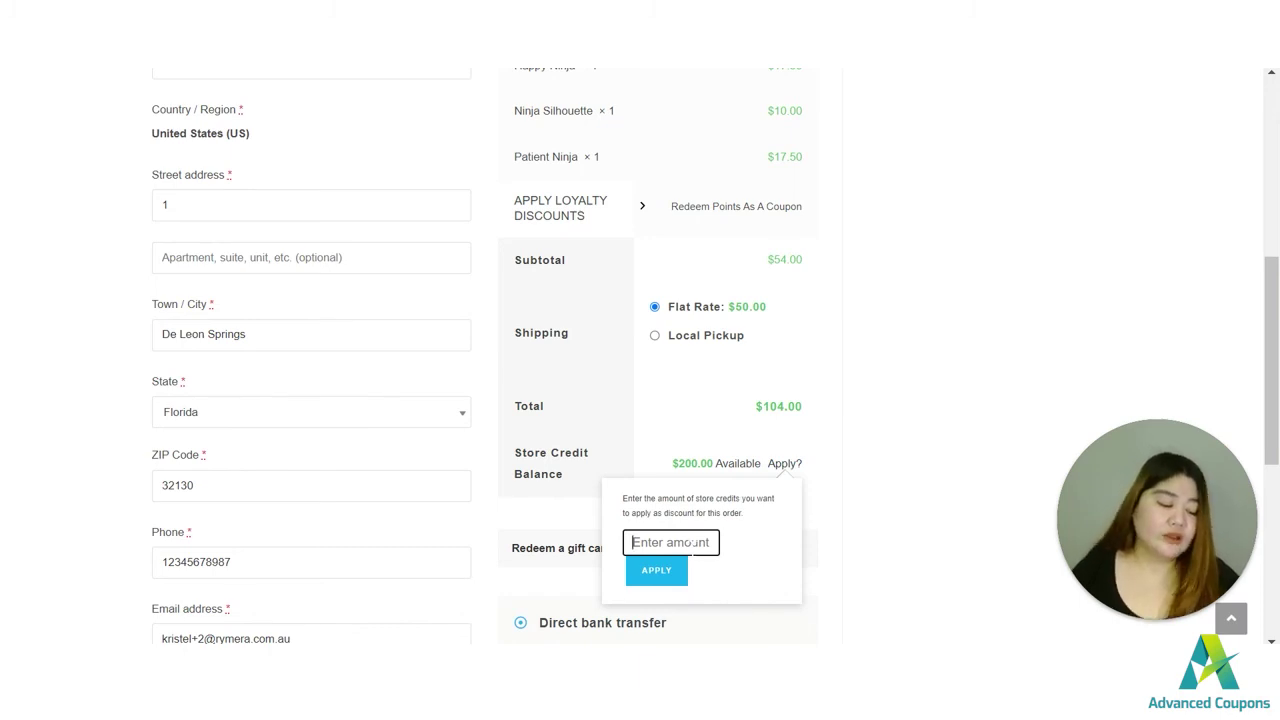
{"action": "type", "text": "104"}
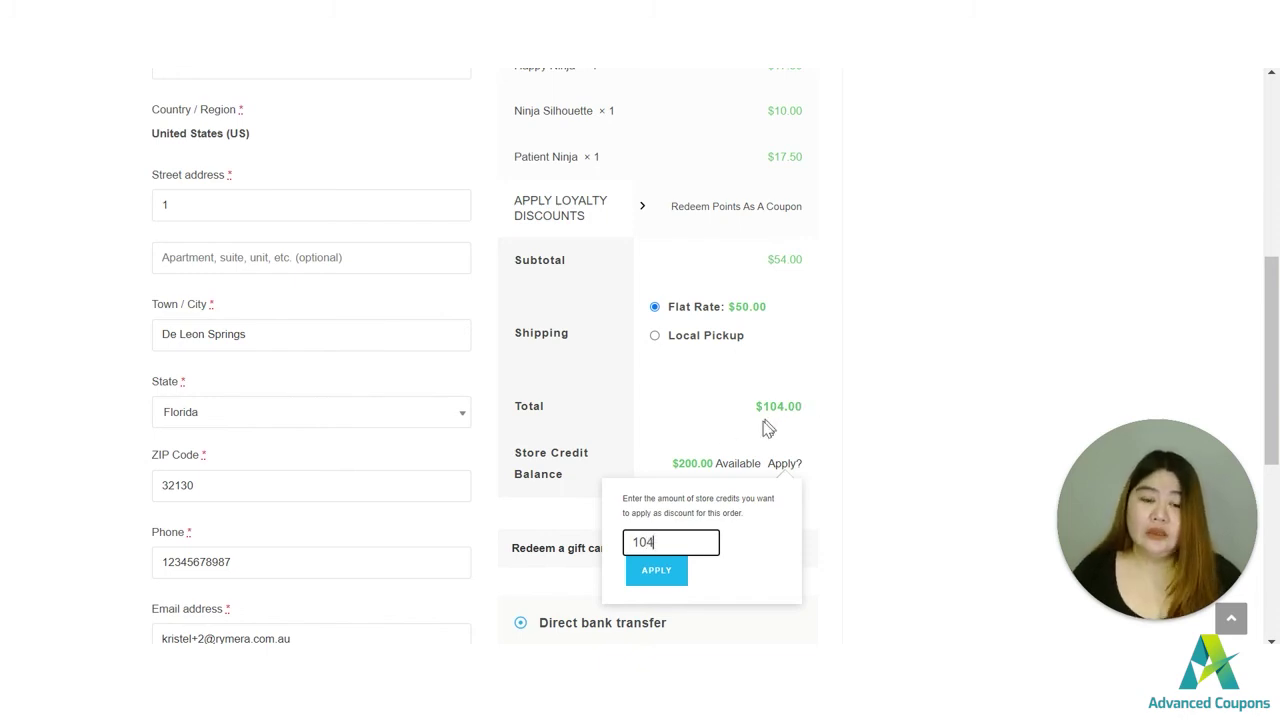
{"action": "left_click", "coordinate": [655, 580]}
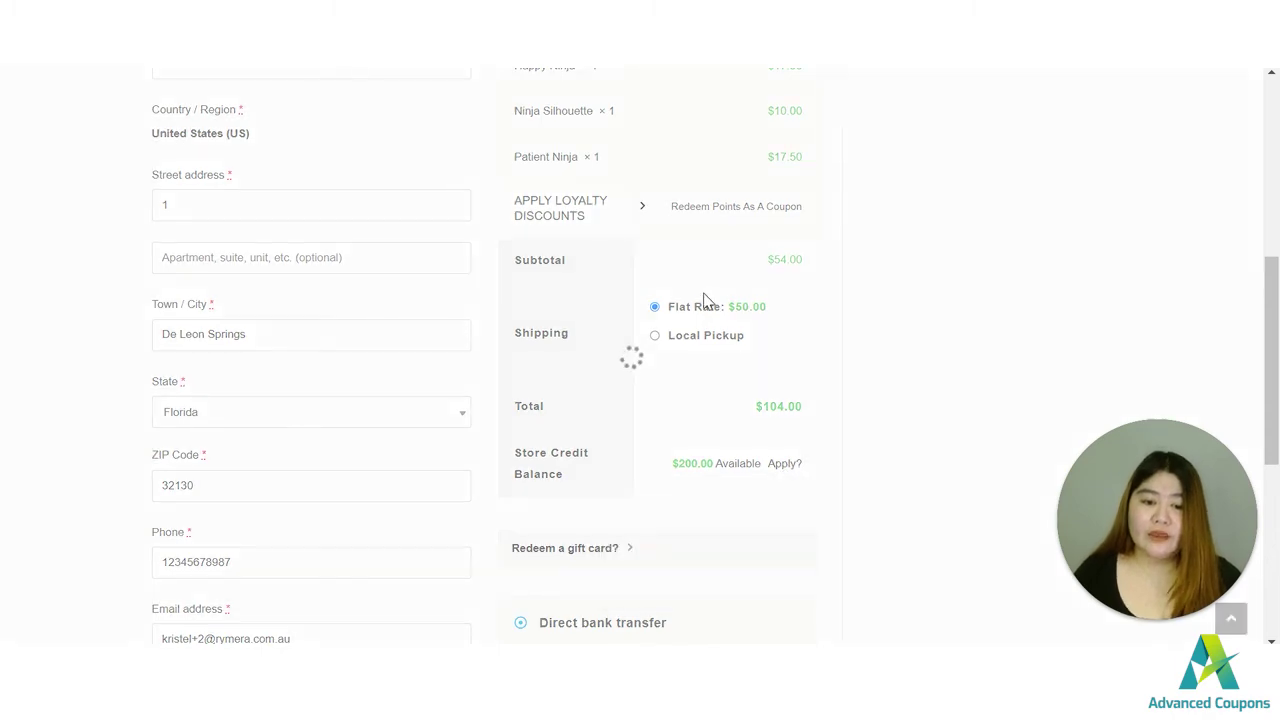
{"action": "scroll", "coordinate": [810, 467], "scroll_direction": "down", "scroll_amount": 5}
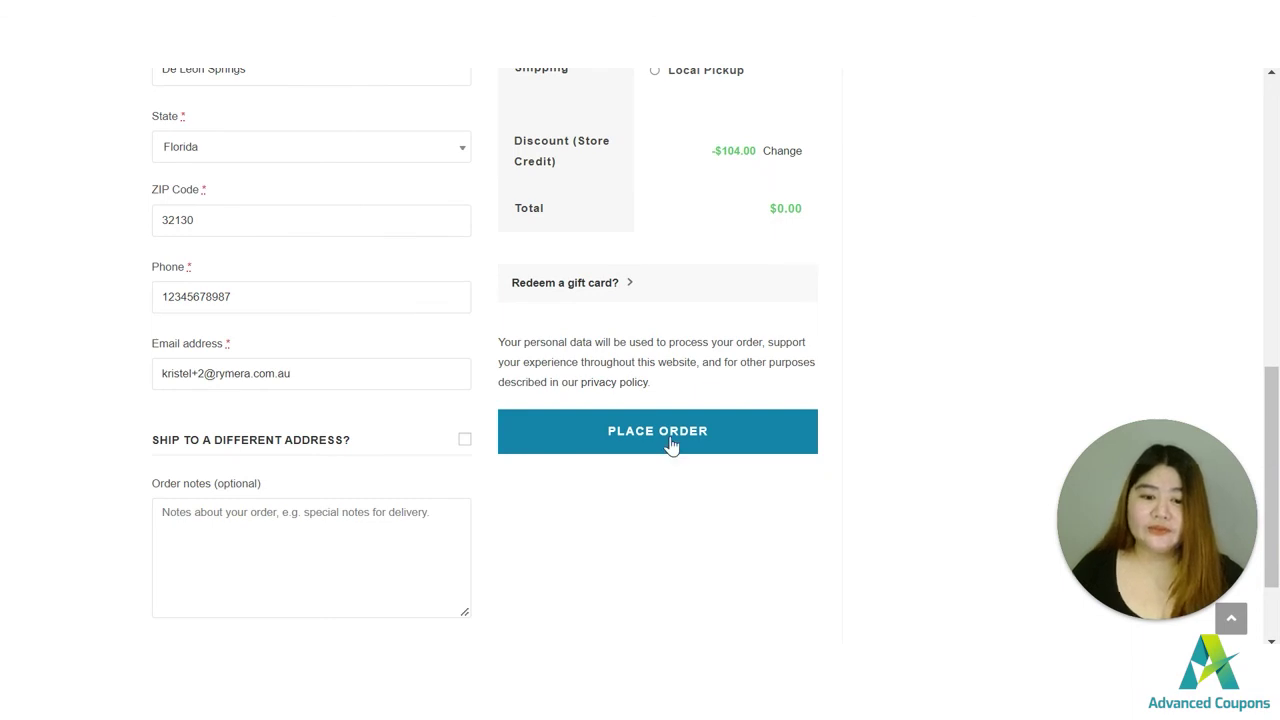
{"action": "left_click", "coordinate": [672, 443]}
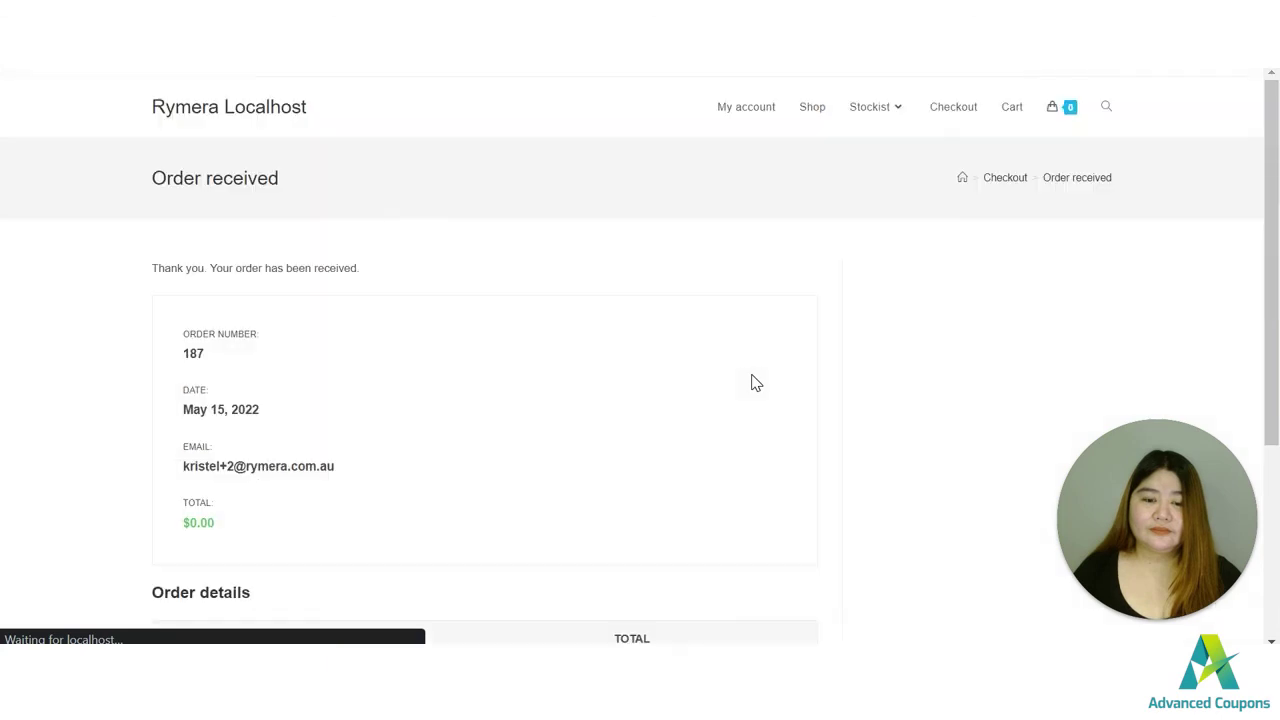
Step: Check the order details: five items, $54.00 subtotal, $50.00 shipping, −$104.00 credit, $0.00 total
{"action": "scroll", "coordinate": [768, 405], "scroll_direction": "down", "scroll_amount": 5}
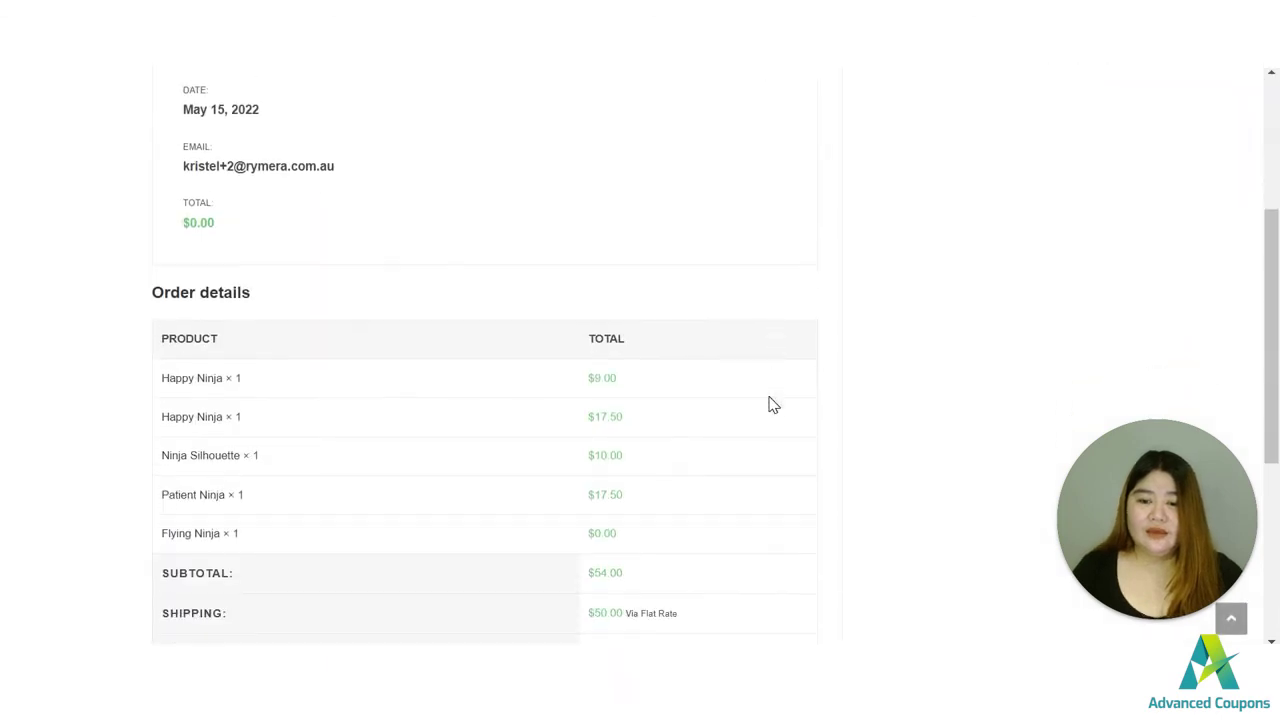
{"action": "scroll", "coordinate": [760, 394], "scroll_direction": "down", "scroll_amount": 1}
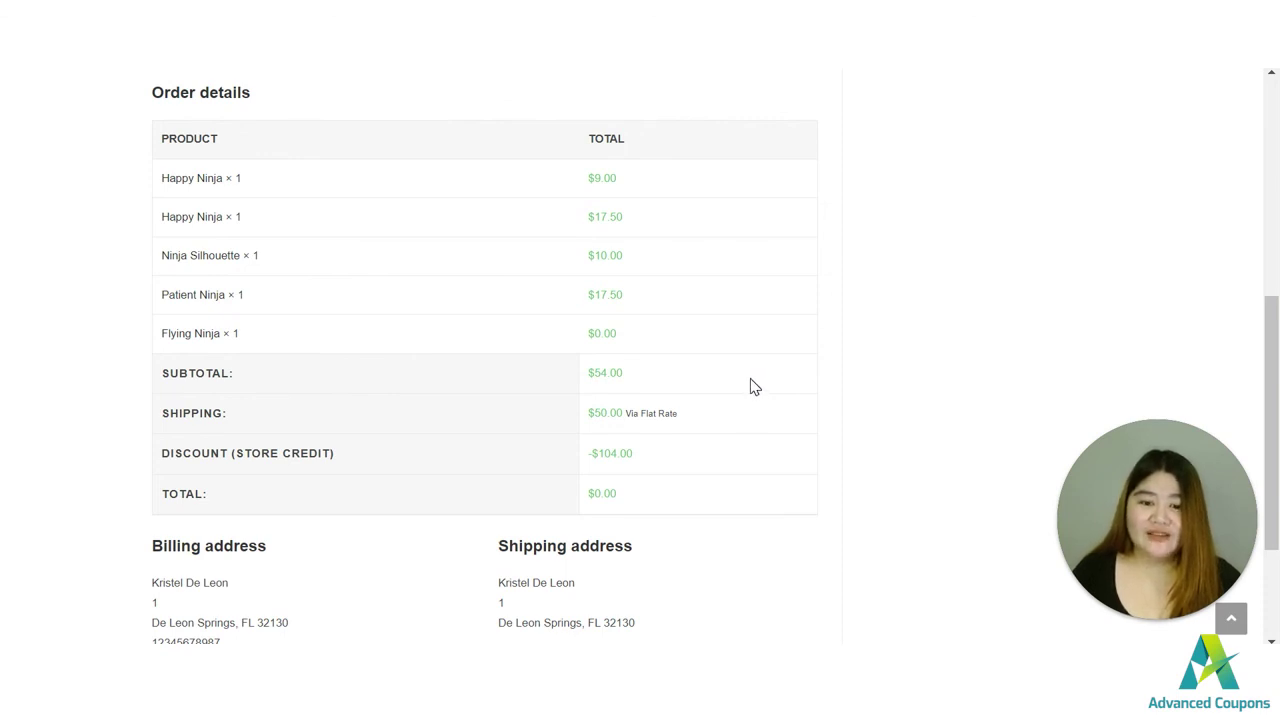
{"action": "scroll", "coordinate": [756, 389], "scroll_direction": "down", "scroll_amount": 1}
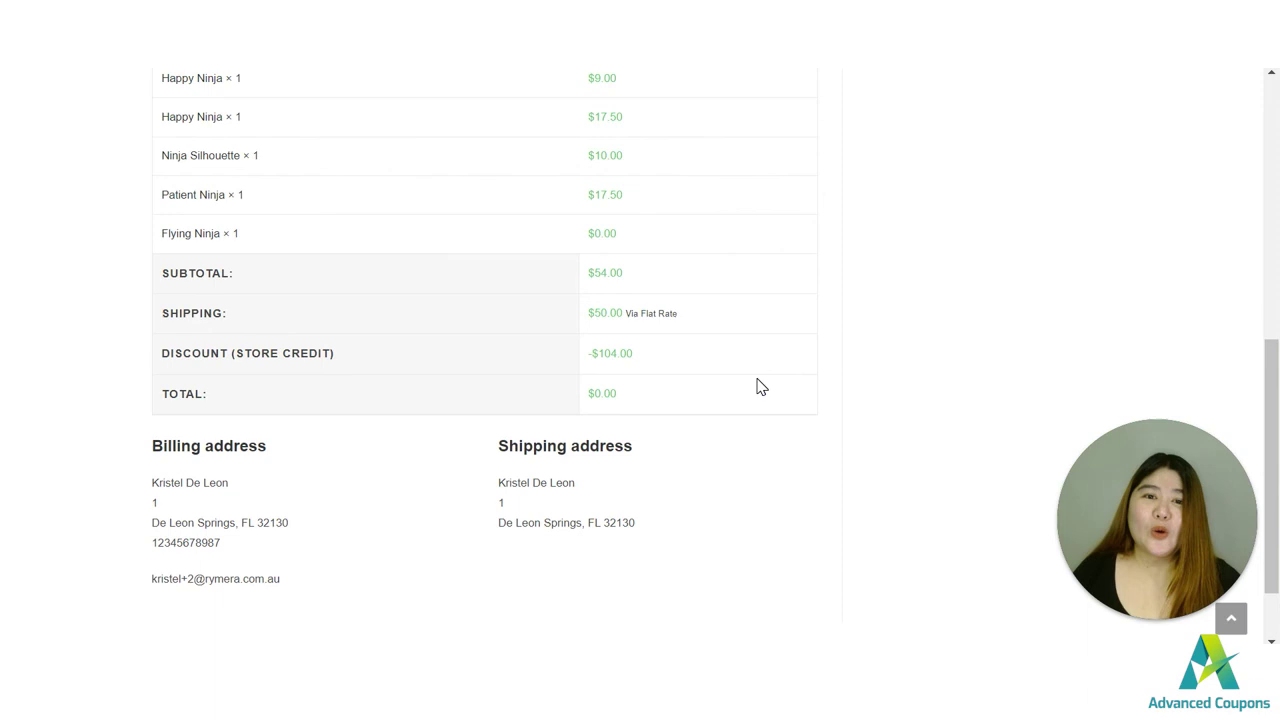